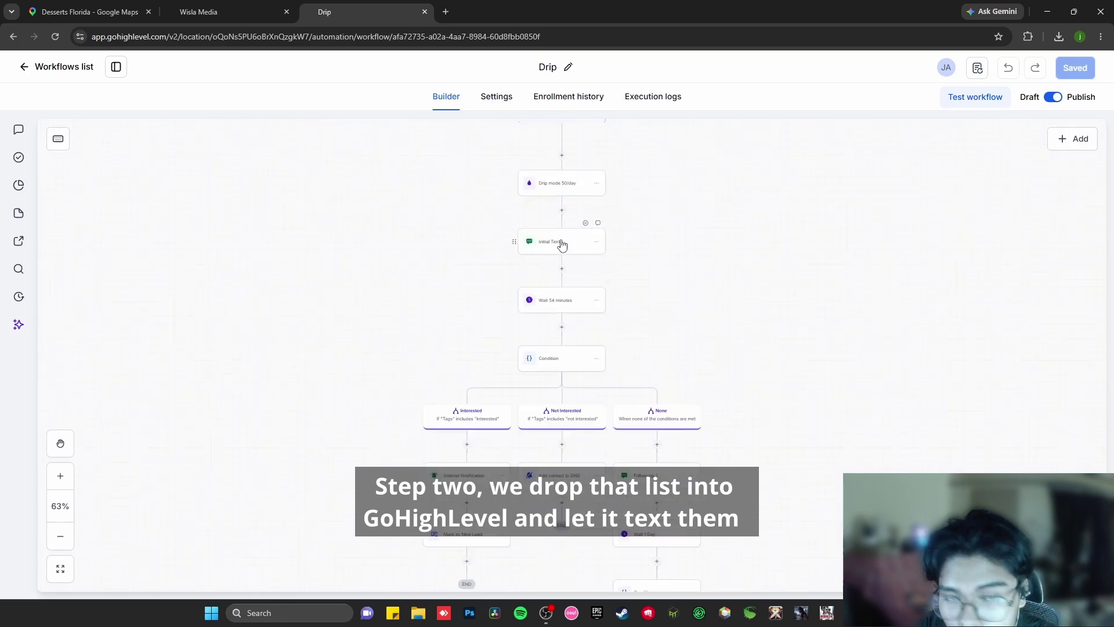
- Look over the Drip workflow's first actions and its contact and communication settings, and return to the builder
left_click_drag(662, 165, 676, 308)
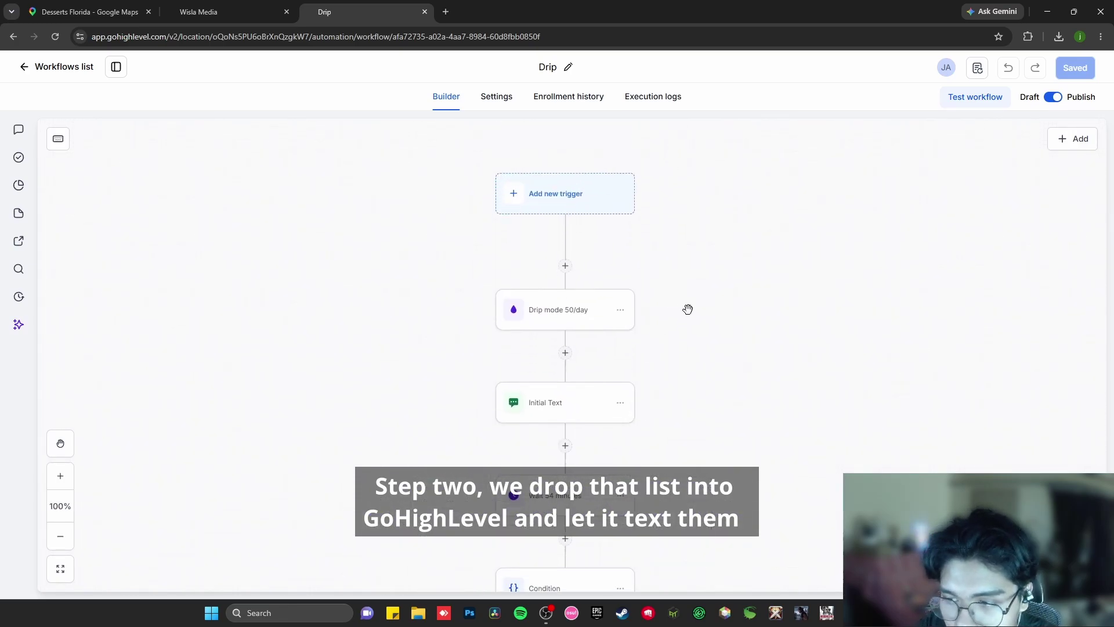
scroll(704, 308, "down", 1)
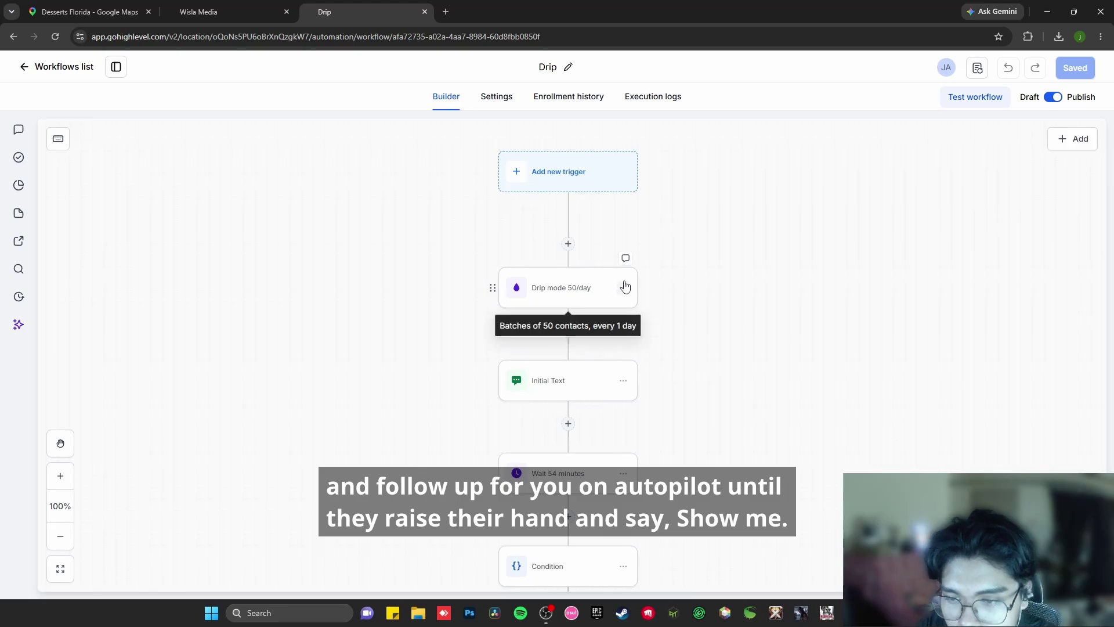
left_click(497, 100)
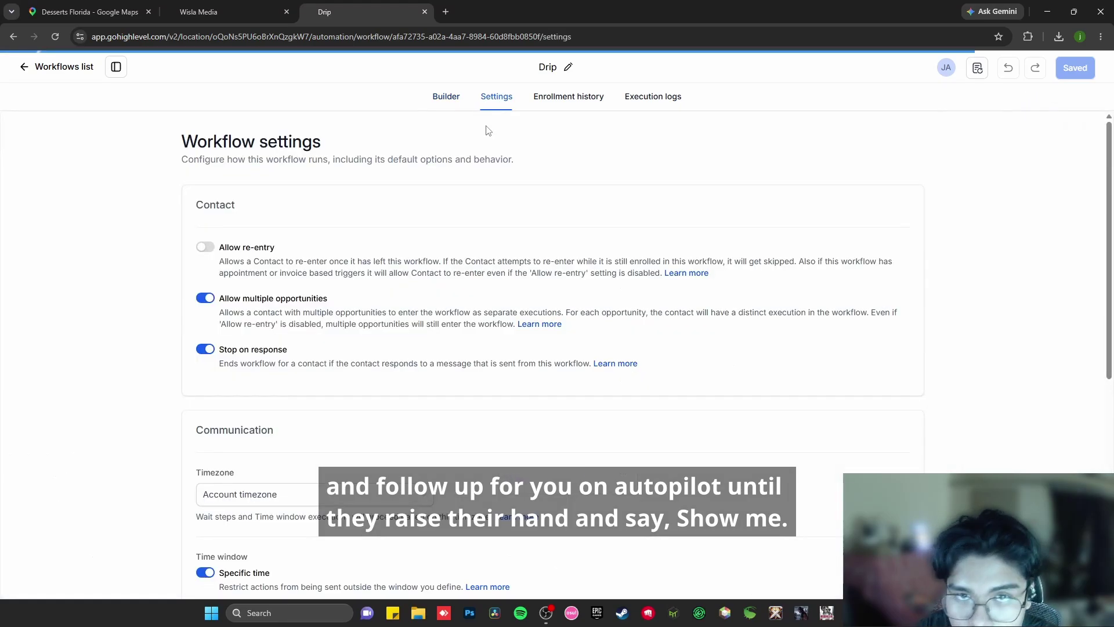
scroll(368, 311, "down", 4)
scroll(250, 329, "down", 1)
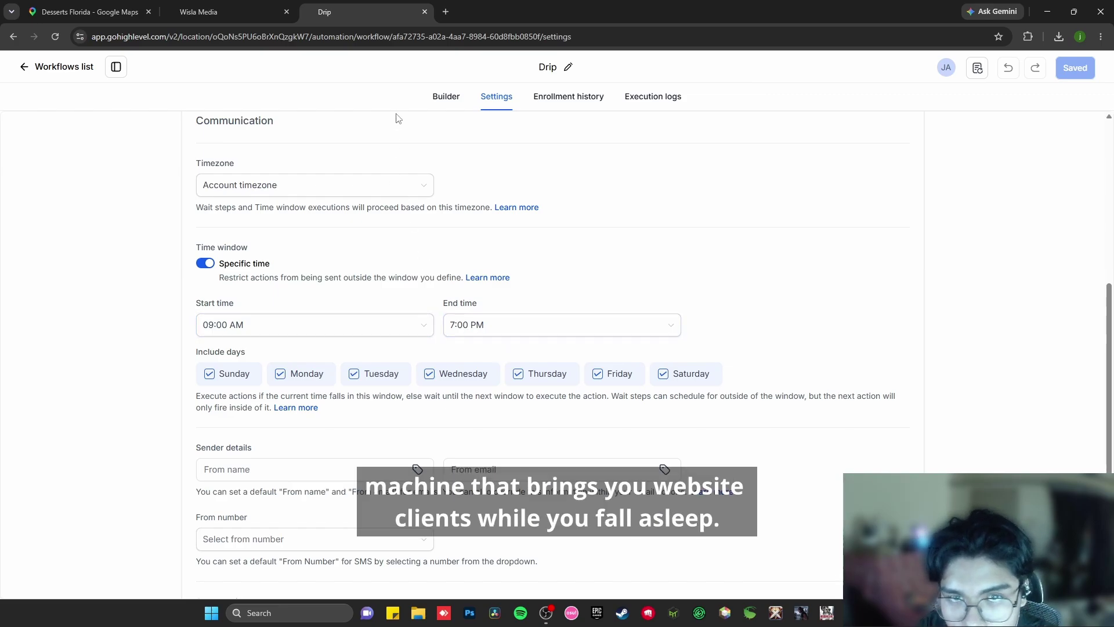
left_click(445, 97)
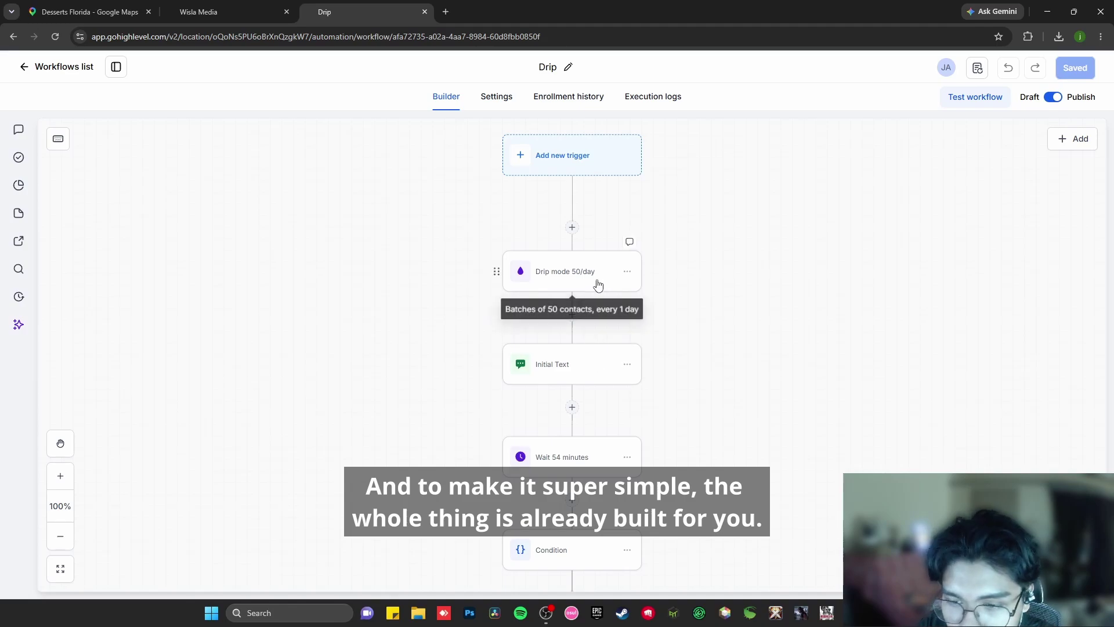
- Review the batch size and drip interval of the Drip mode 50/day action, and close its details
left_click(561, 303)
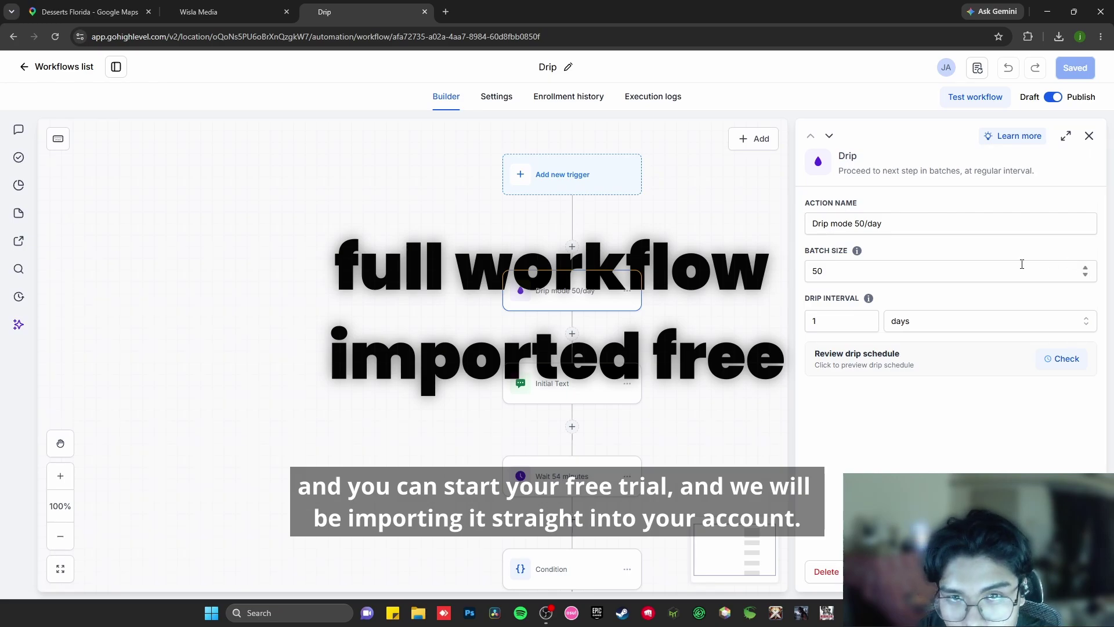
left_click(1089, 135)
- Open the Initial Text SMS action and examine its message, highlighting the greeting line with the contact's first-name placeholder
scroll(592, 377, "down", 1)
left_click(565, 327)
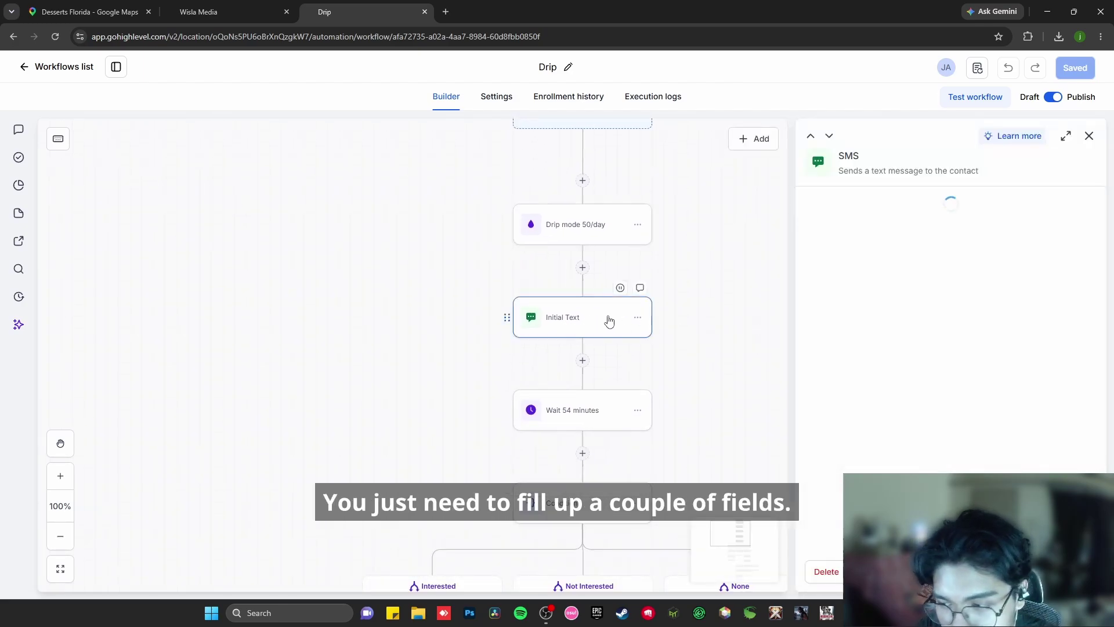
scroll(986, 348, "down", 1)
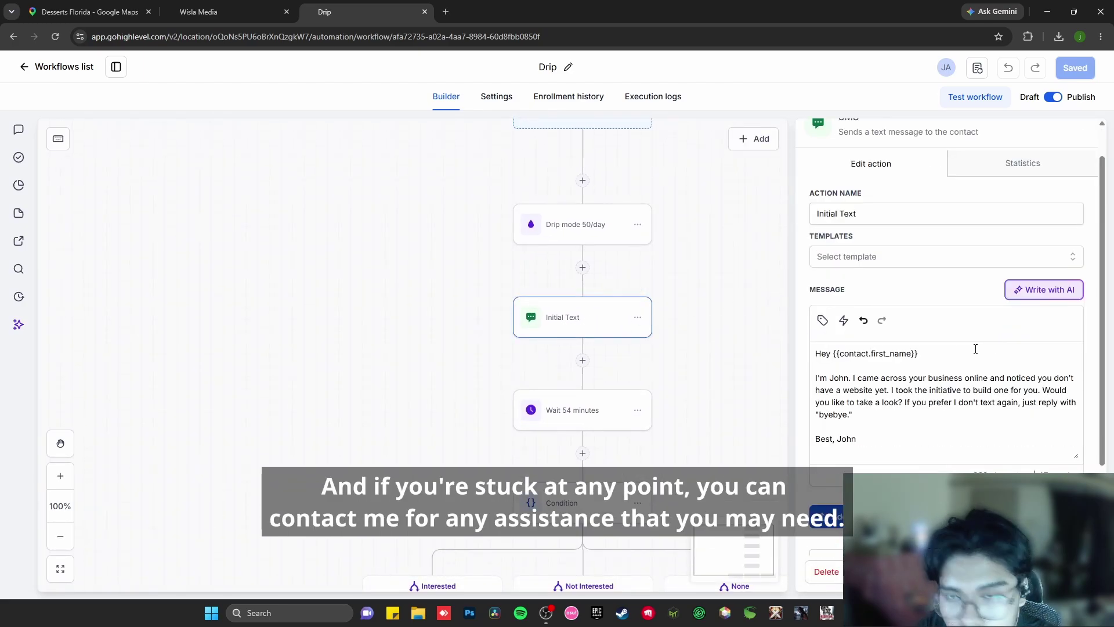
left_click_drag(815, 353, 948, 352)
left_click(948, 353)
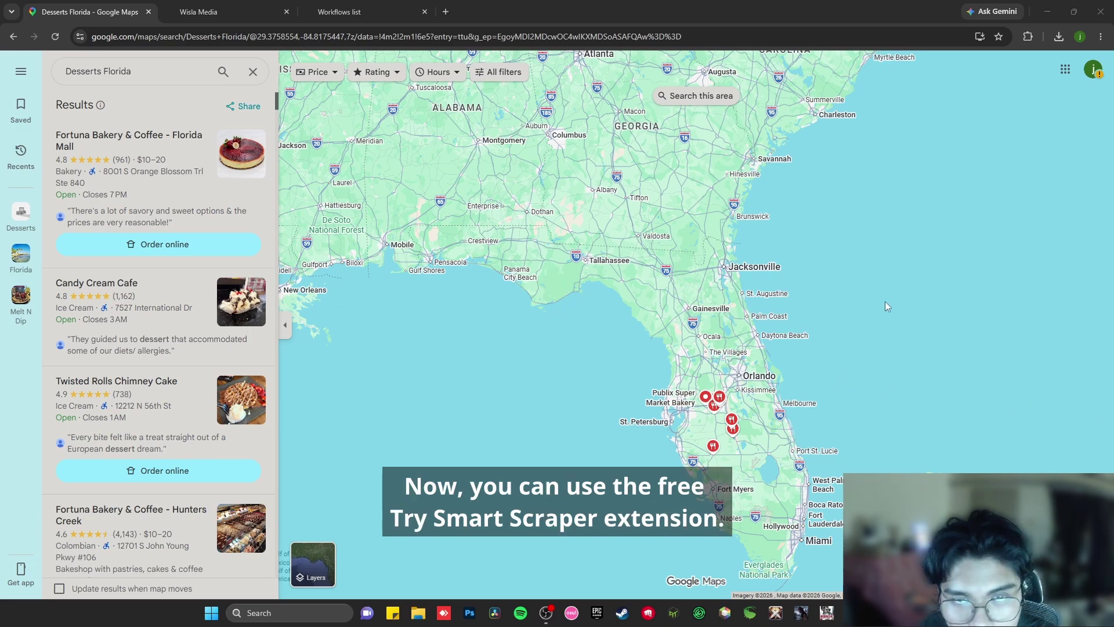
- Launch the SmartScraper extension for the Desserts Florida map search and move its window beside the results list
left_click(1027, 36)
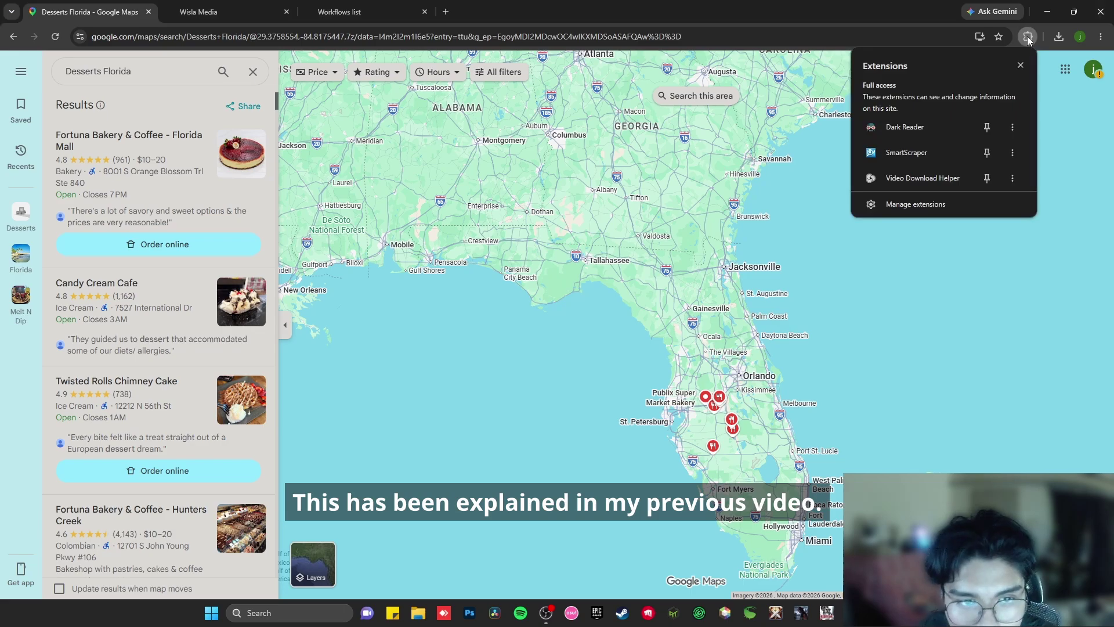
left_click(920, 155)
left_click_drag(701, 143, 824, 61)
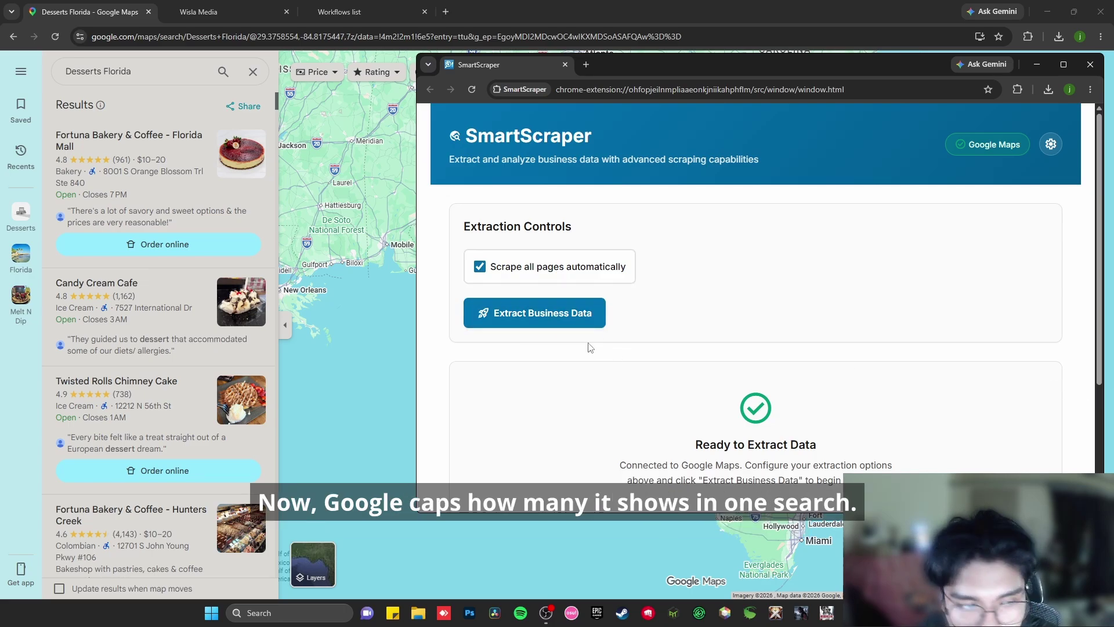
- Narrow the map to central Florida around Tampa and Orlando, and extract the business data with SmartScraper across all pages
left_click(687, 27)
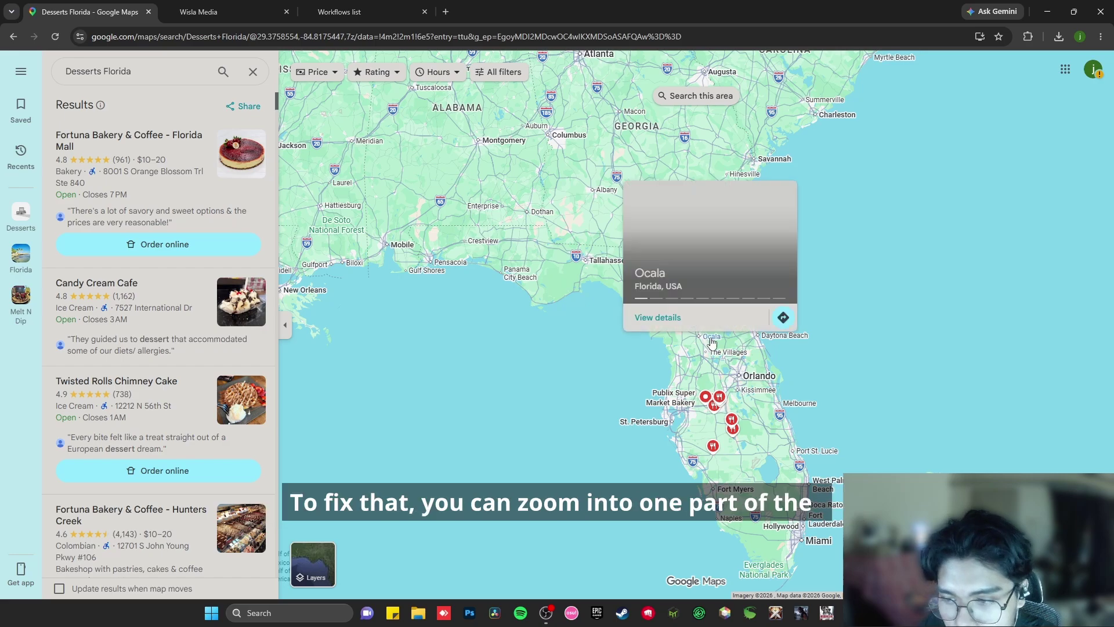
scroll(692, 432, "up", 5)
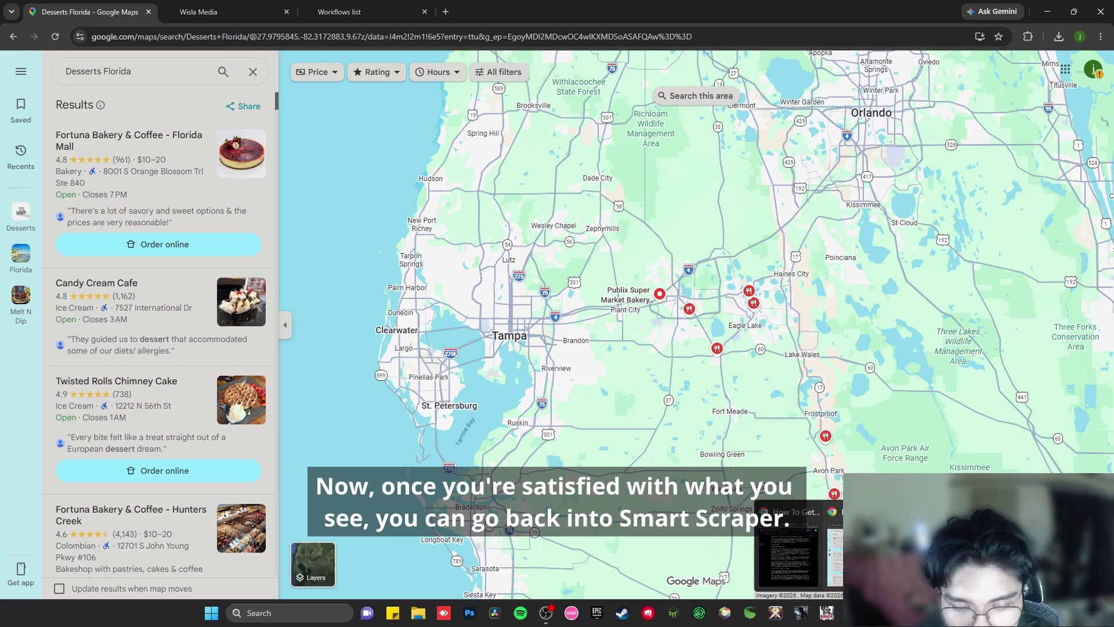
left_click(789, 560)
left_click(531, 313)
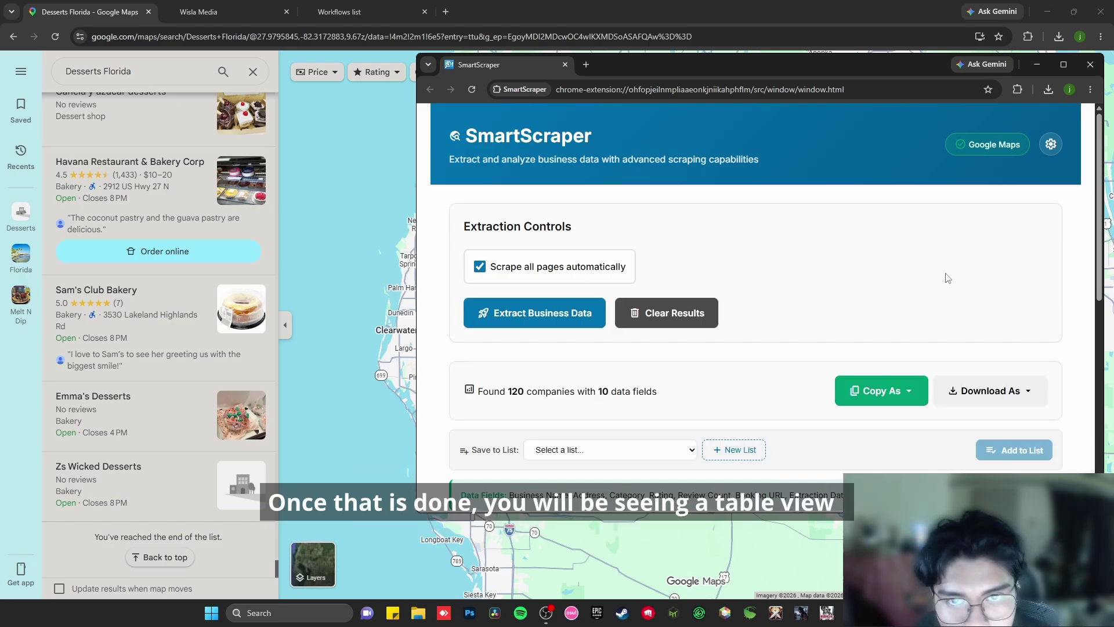
- Examine the extracted businesses in the table view, including the ratings, review snippets and Google Maps URL columns
scroll(948, 278, "down", 6)
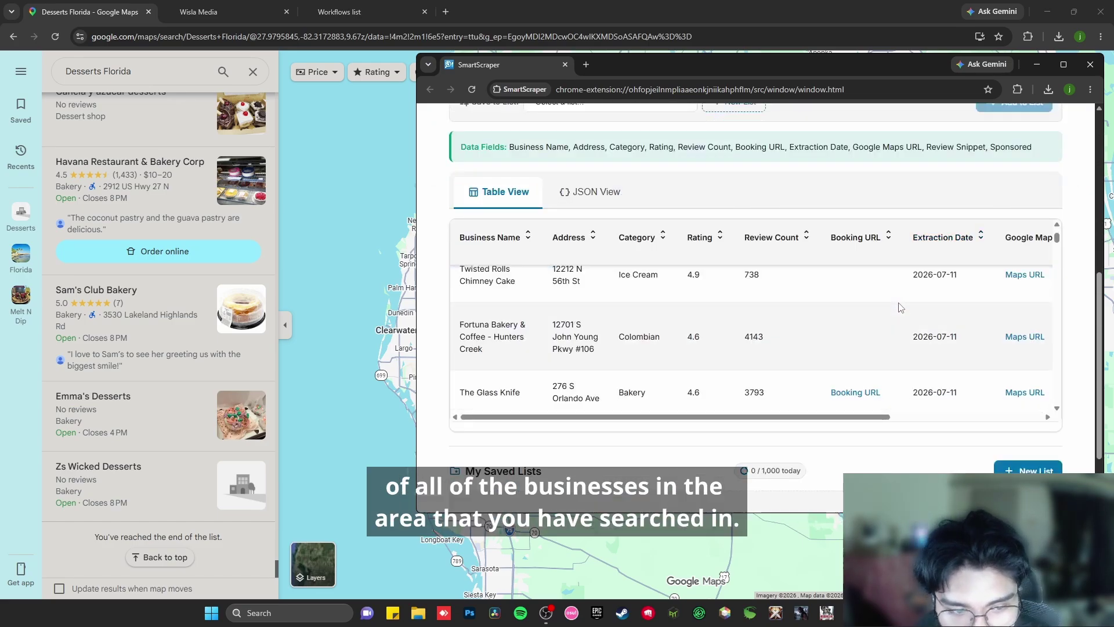
scroll(900, 307, "down", 3)
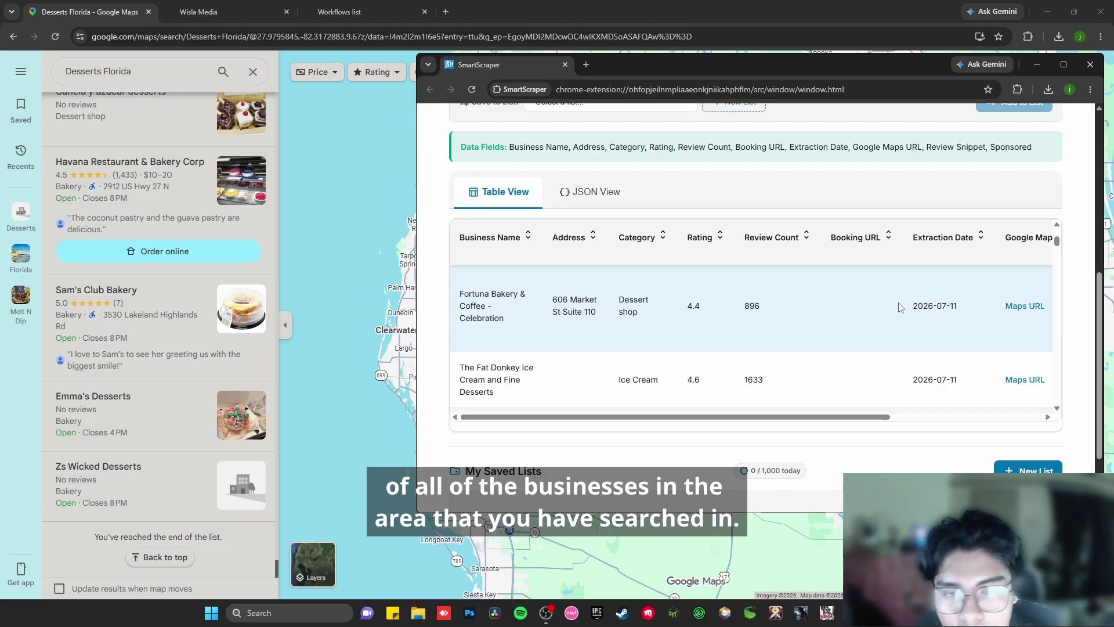
scroll(900, 307, "down", 1)
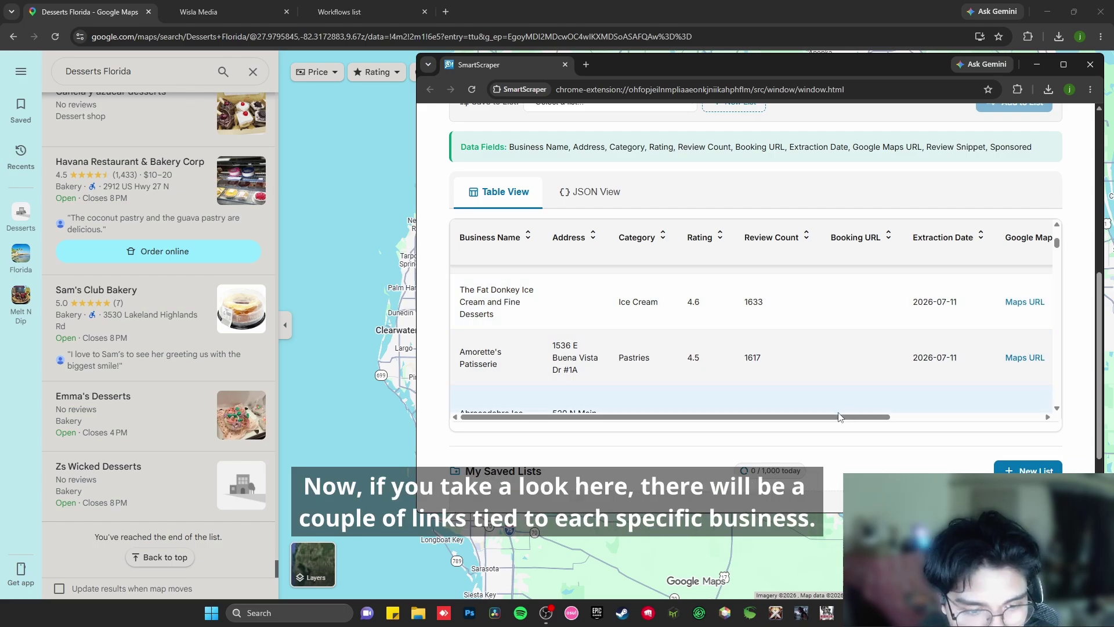
scroll(996, 410, "right", 5)
scroll(995, 409, "down", 3)
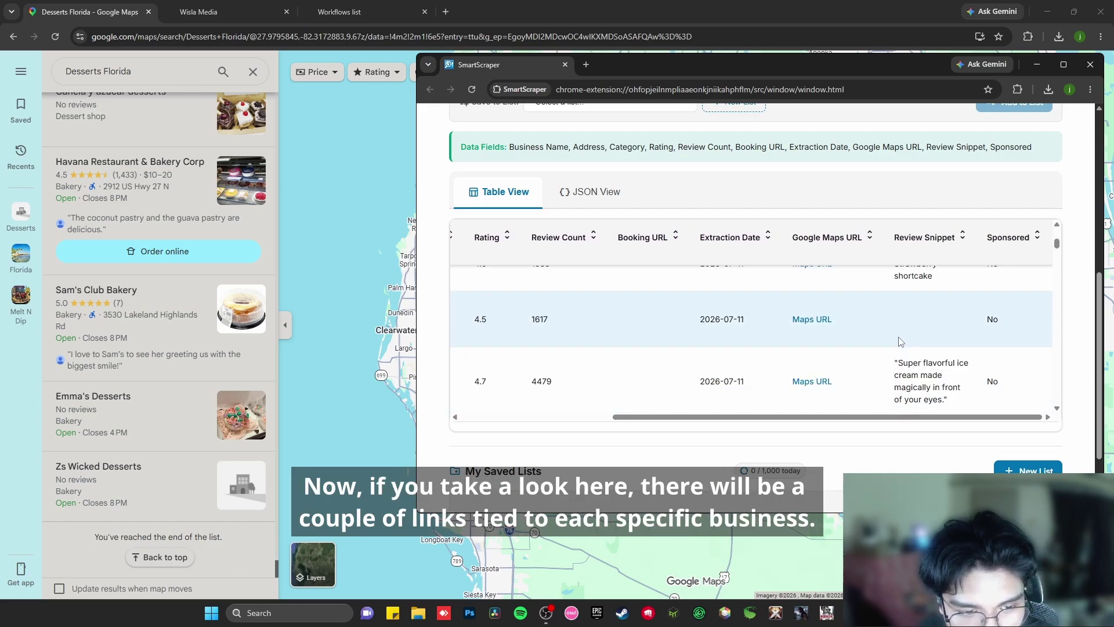
scroll(843, 424, "left", 2)
scroll(842, 423, "left", 2)
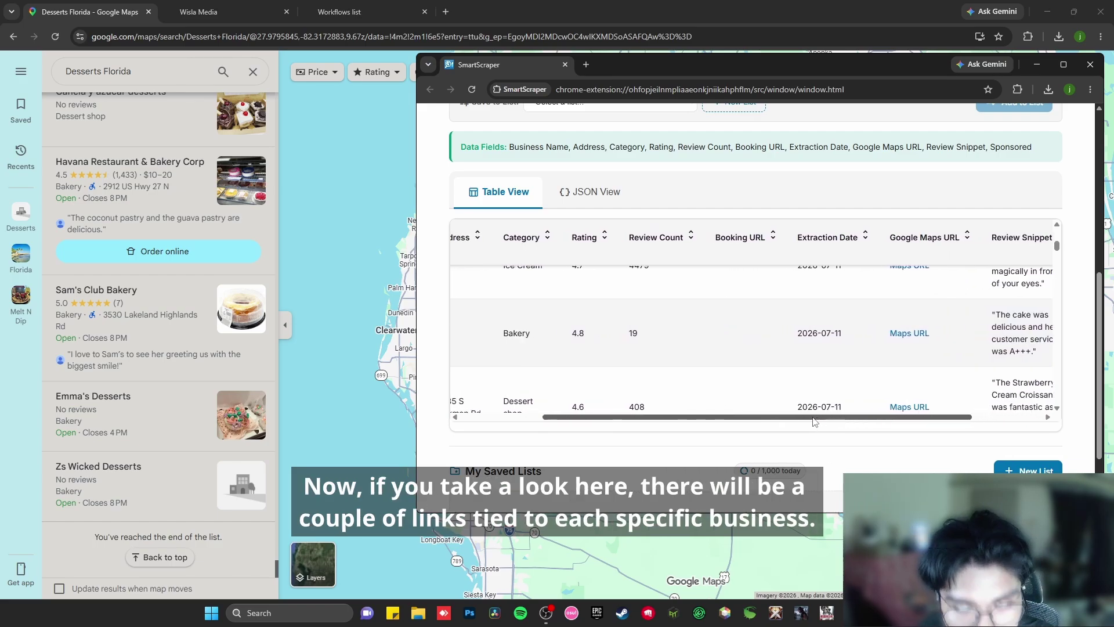
scroll(842, 424, "right", 4)
scroll(813, 324, "up", 3)
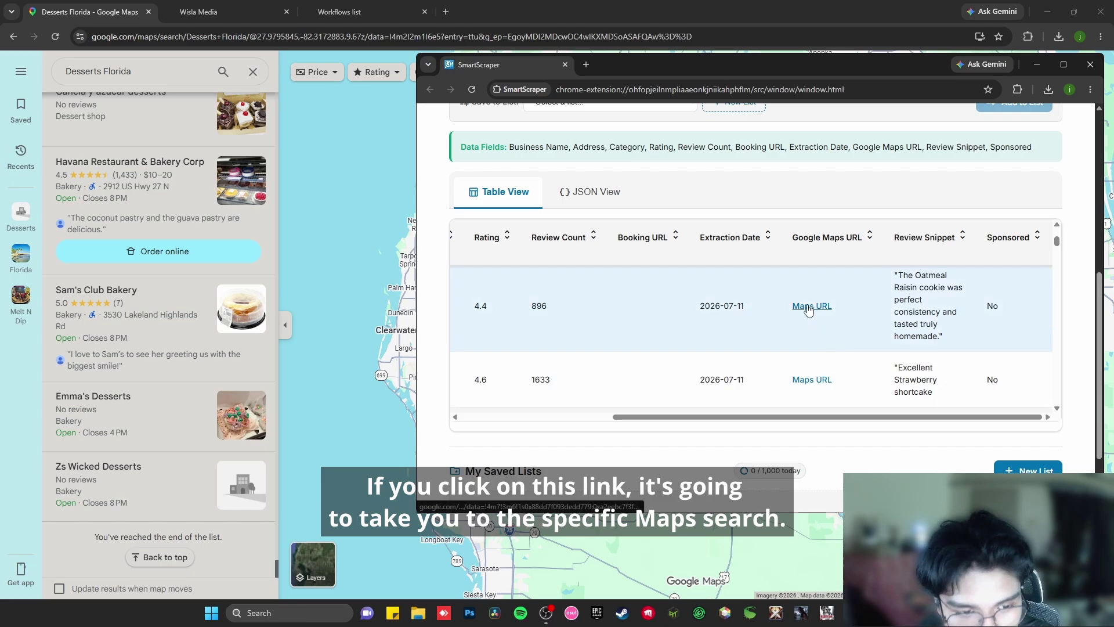
- Open the Google Maps listing of Fortuna Bakery & Coffee - Celebration from the extracted table and look through its details
left_click(812, 306)
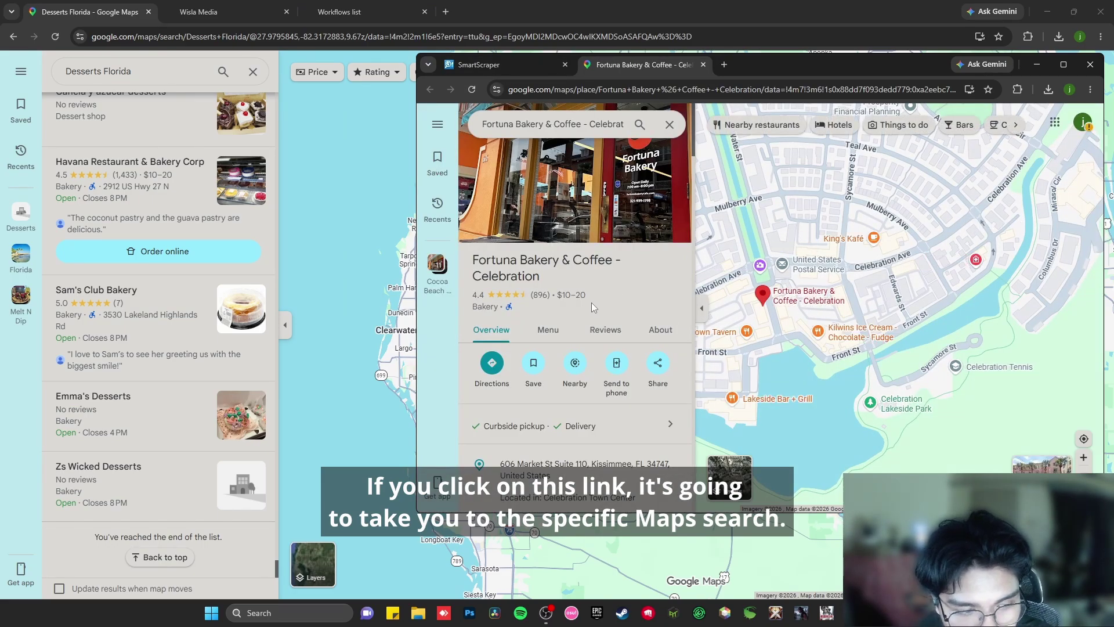
scroll(591, 302, "down", 4)
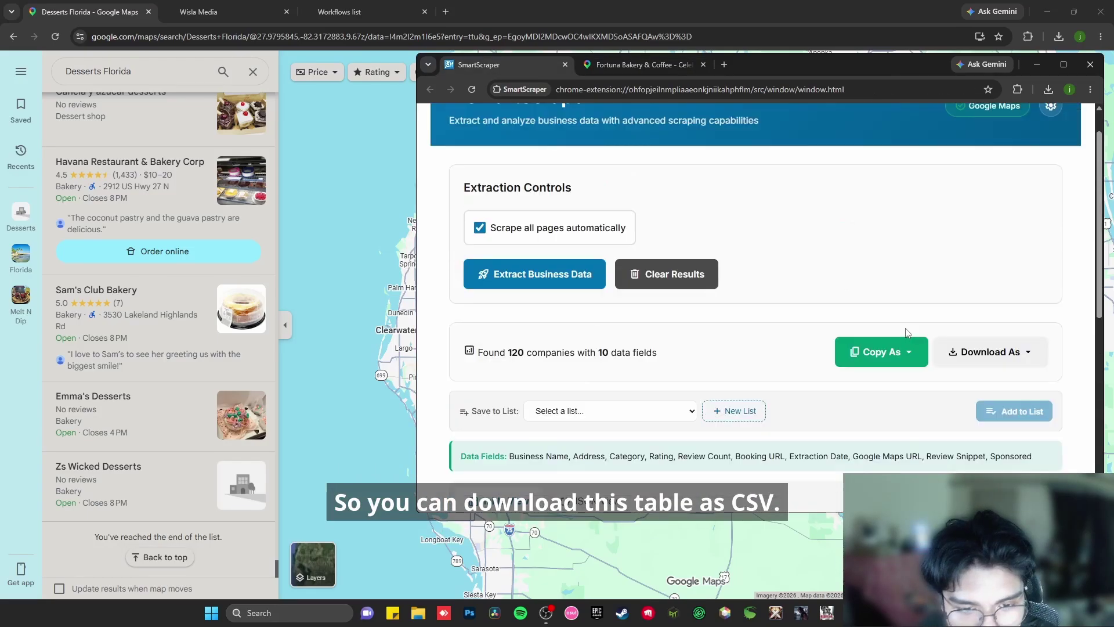
- Download the extracted business table as CSV and open the downloaded file in Excel
left_click(990, 352)
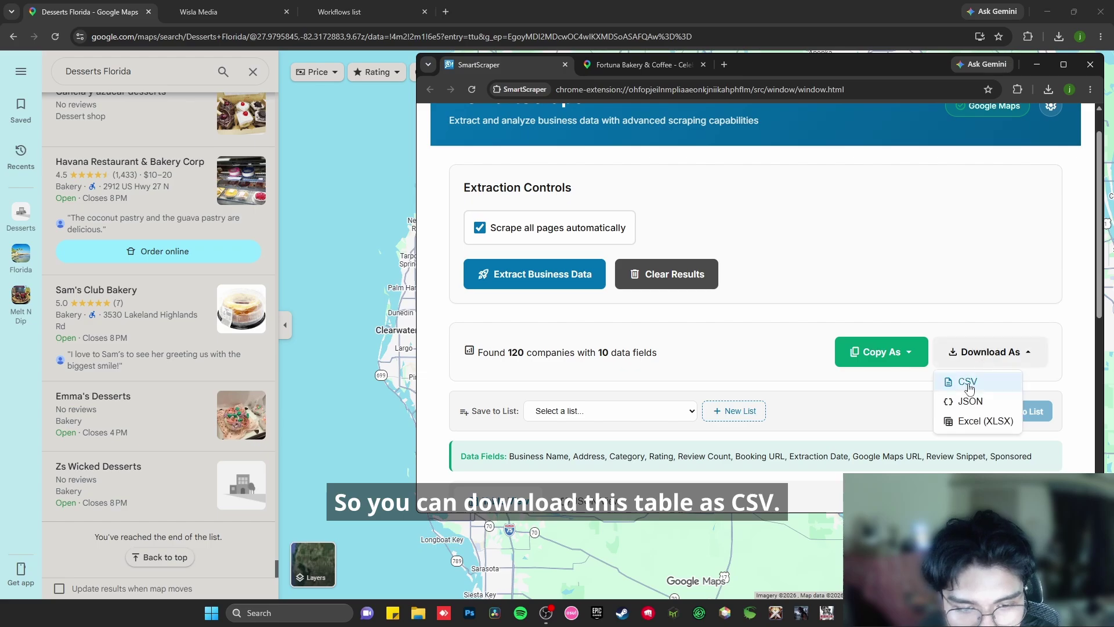
left_click(967, 381)
left_click(948, 121)
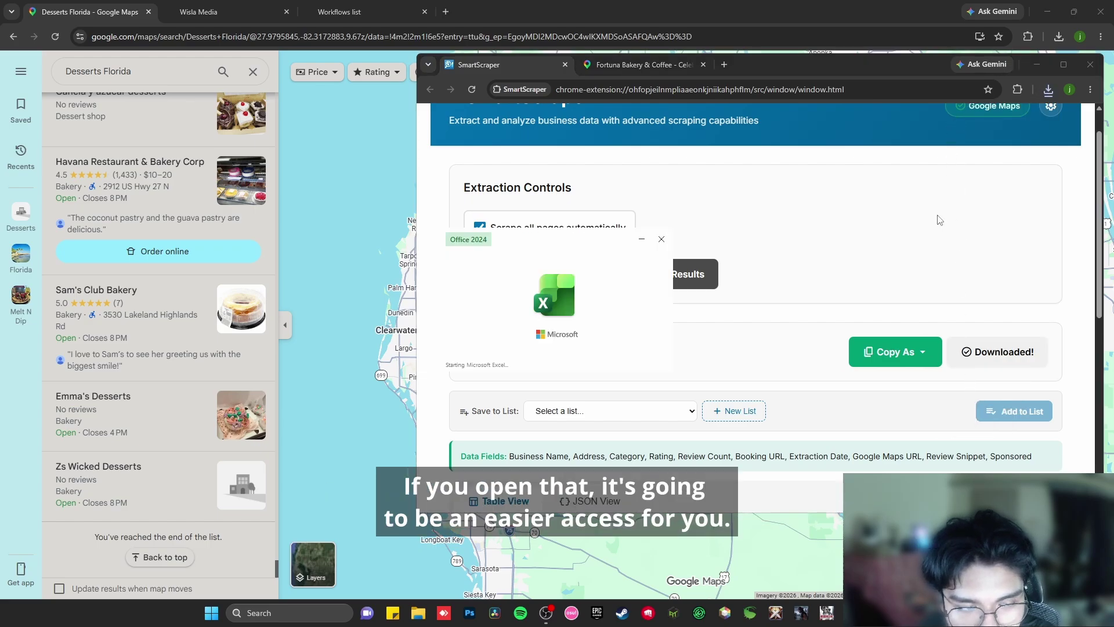
left_click_drag(667, 92, 823, 80)
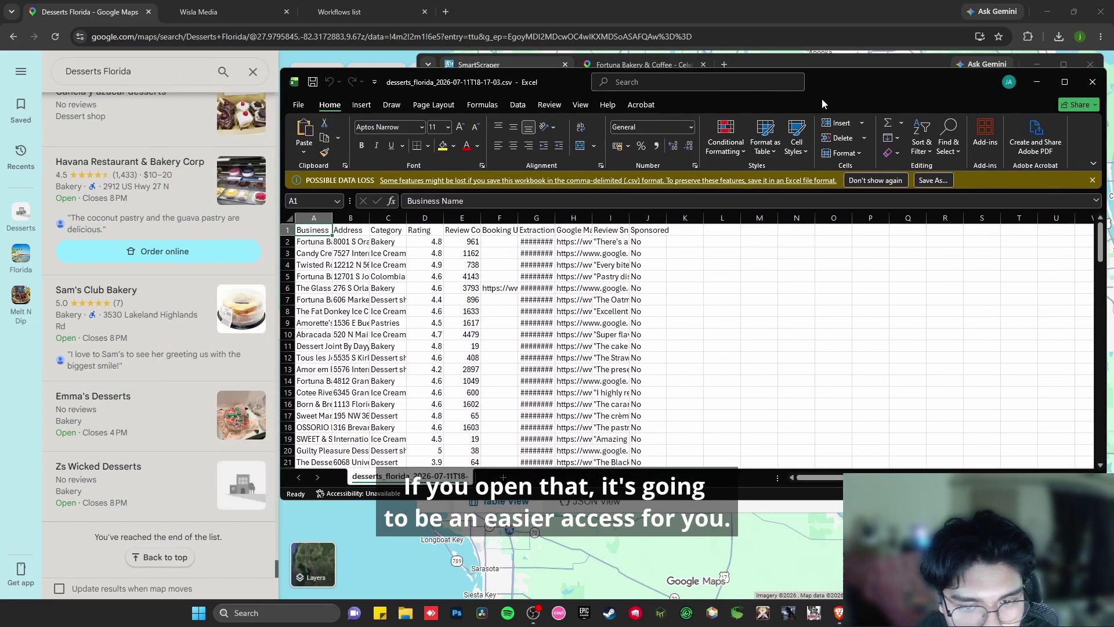
- Check the Google Maps links in rows 2 and 4, and open the column width setting for columns A through J
left_click(579, 243)
left_click(576, 264)
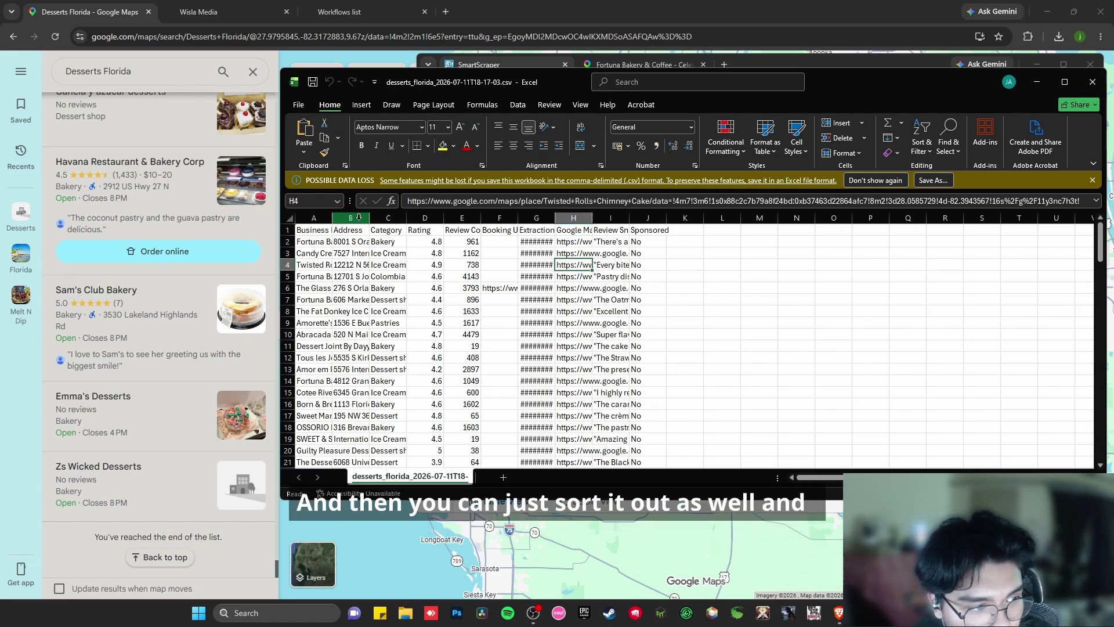
left_click(314, 218)
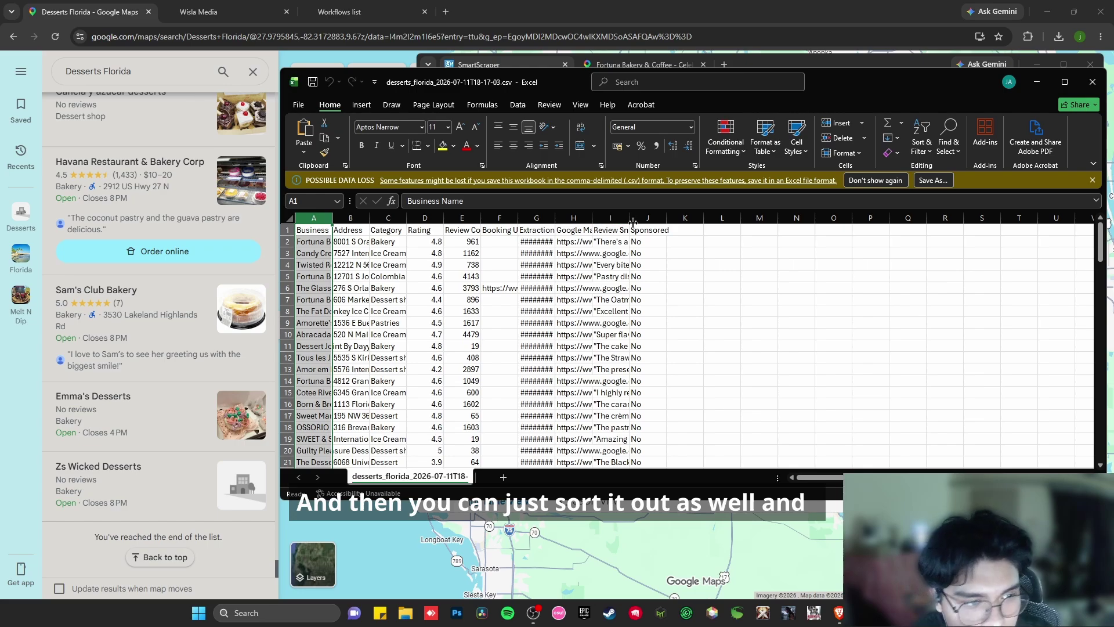
left_click(648, 218, "shift")
right_click(645, 219)
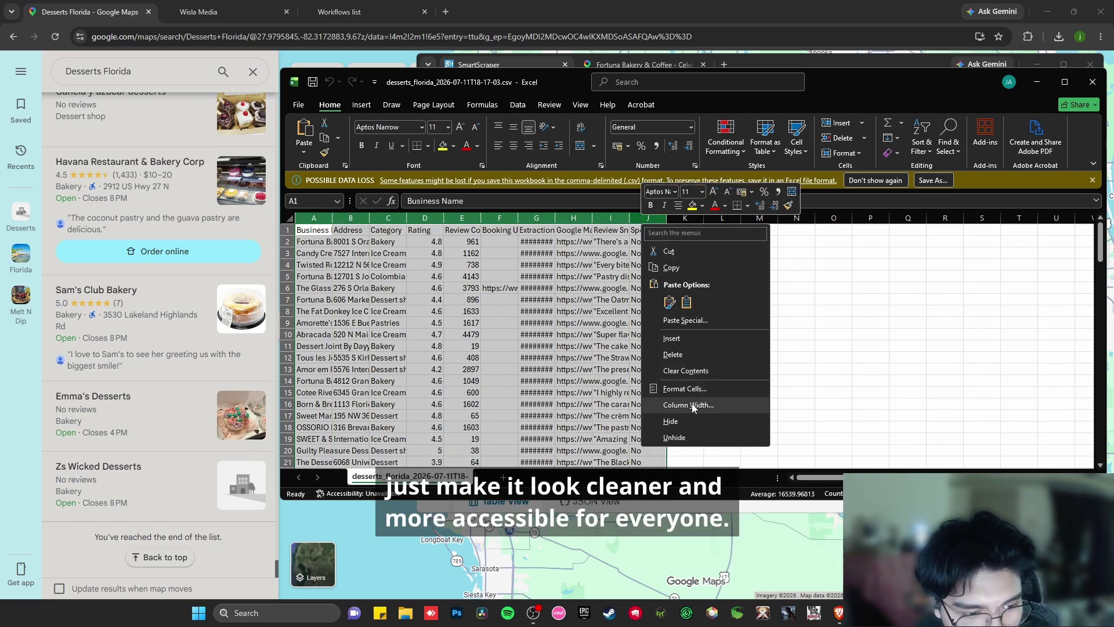
left_click(693, 403)
left_click(730, 399)
left_click(684, 322)
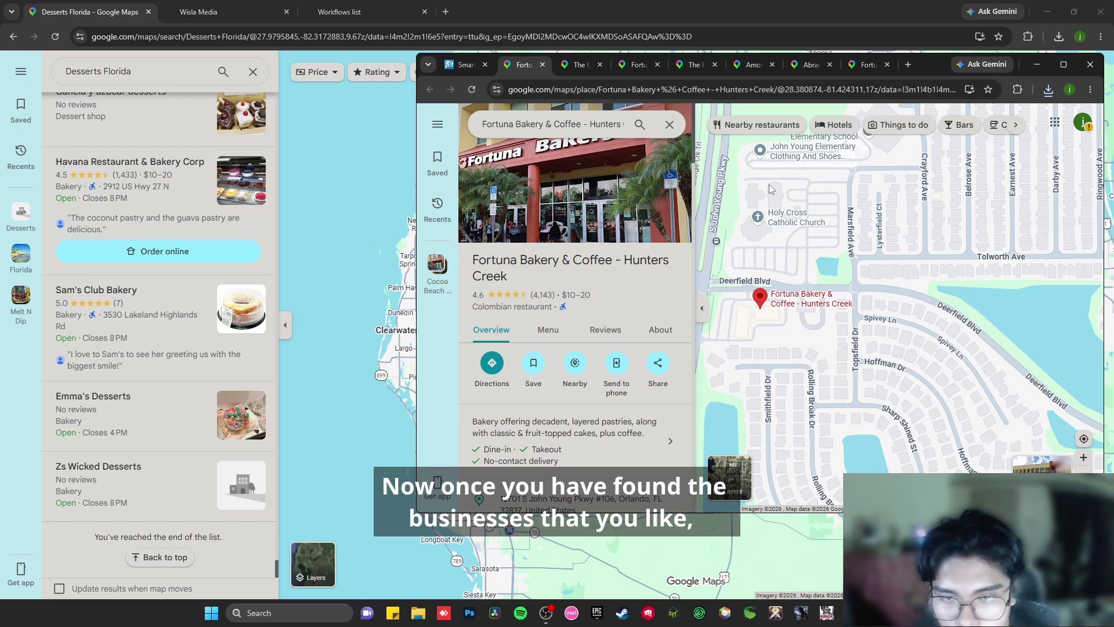
- Go through the opened business listings to Abracadabra Ice Cream Factory and copy its phone number
key("ctrl+Tab")
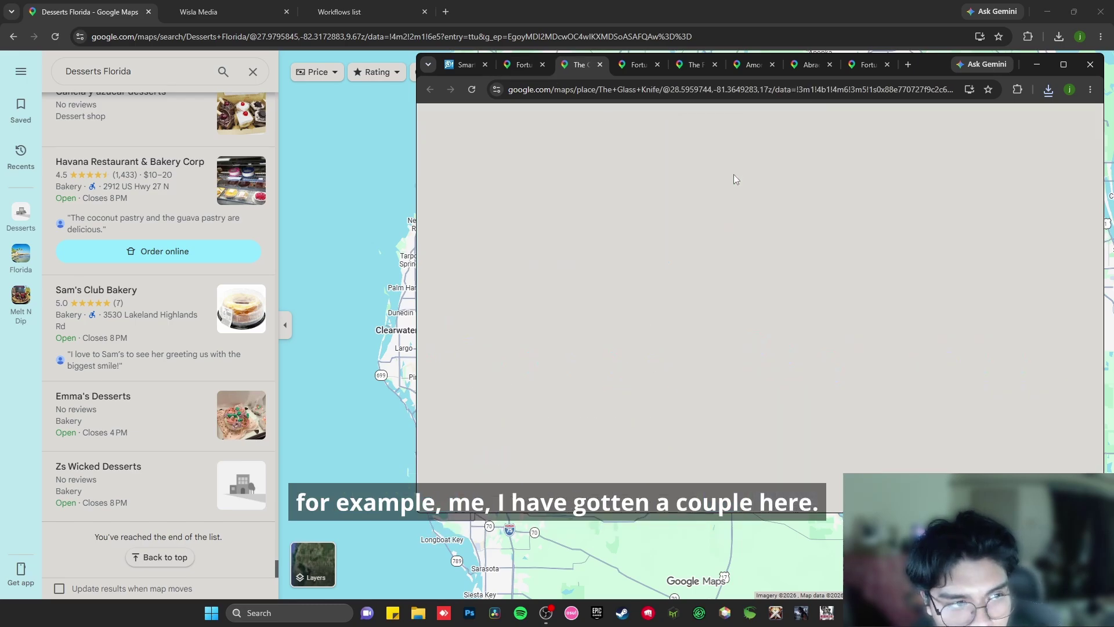
key("ctrl+Tab")
key("ctrl+Tab")
key("ctrl+Tab")
key("ctrl+Tab")
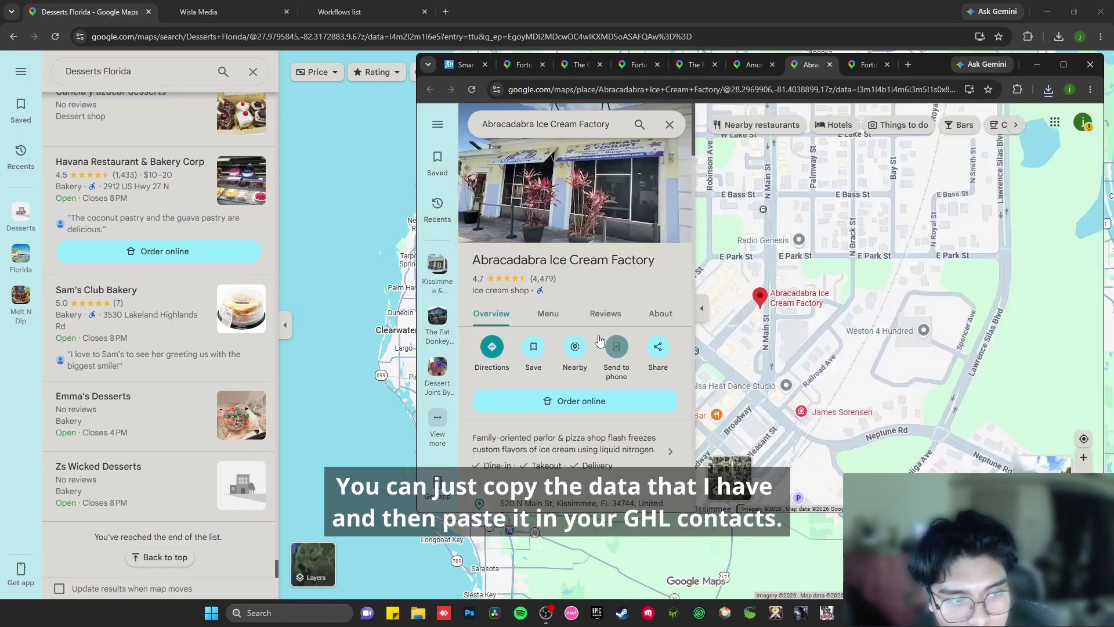
scroll(600, 340, "down", 6)
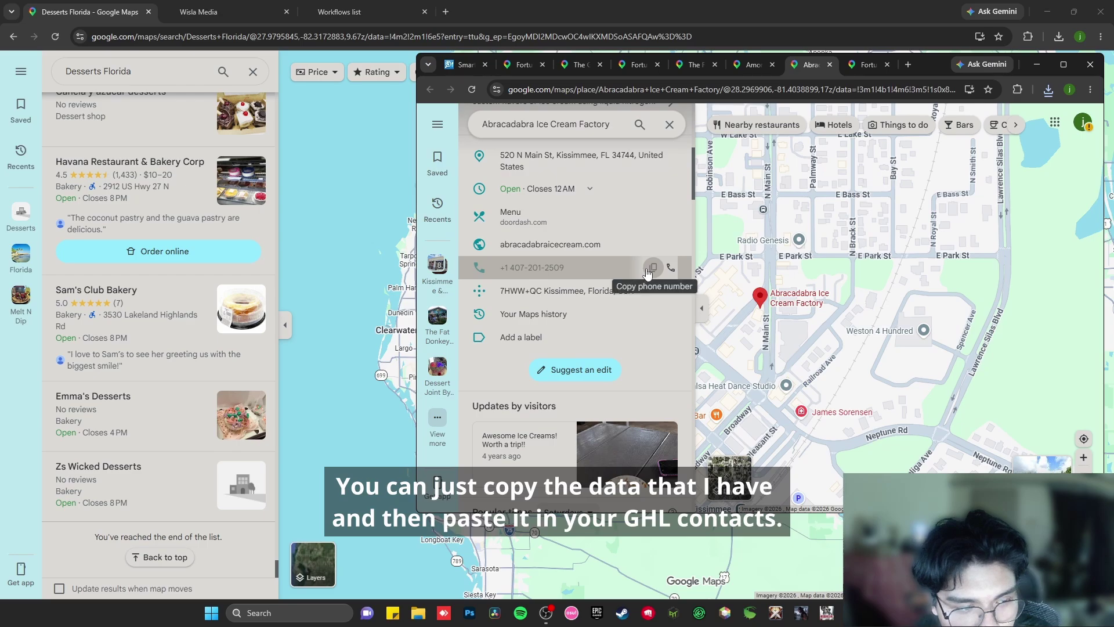
left_click(650, 268)
scroll(636, 272, "up", 1)
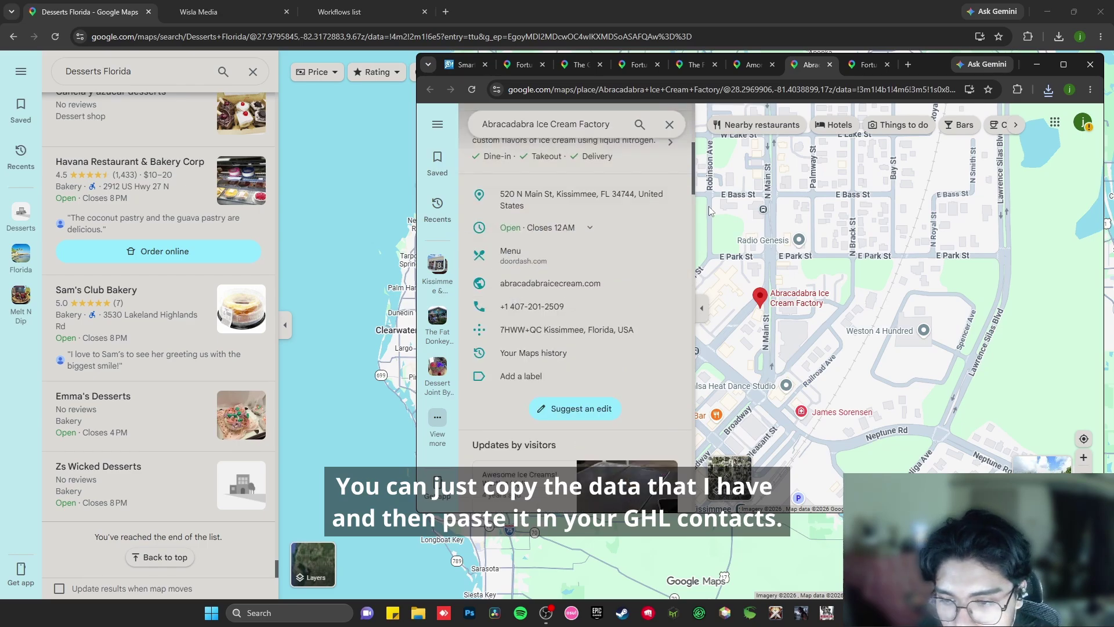
- Switch to the GoHighLevel contacts list and check the form for adding a contact manually, closing it without saving
left_click(223, 7)
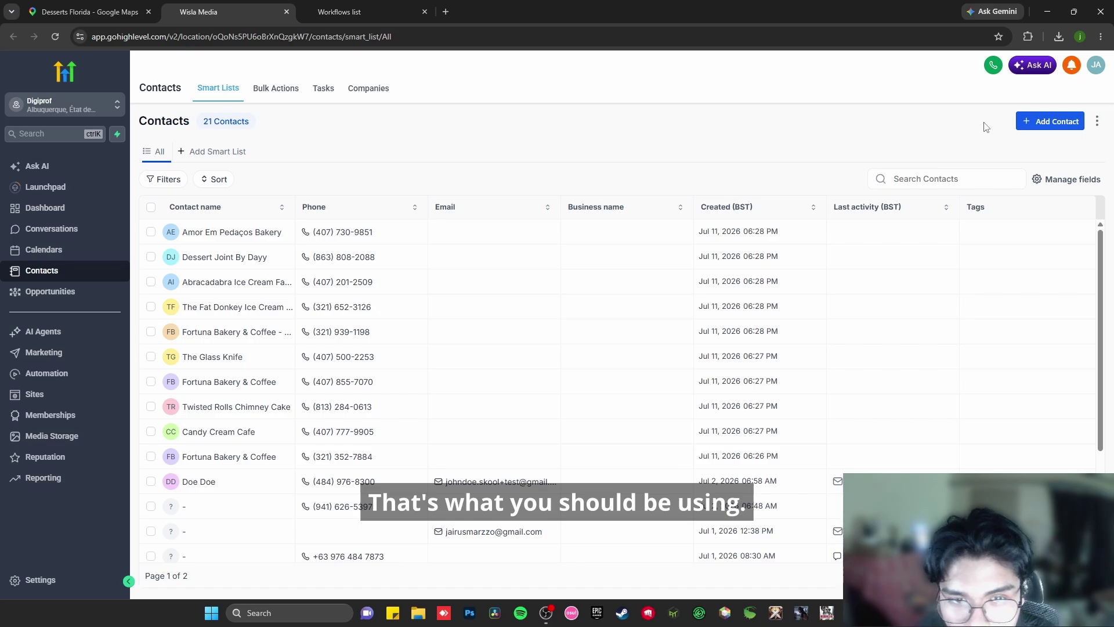
left_click(1048, 129)
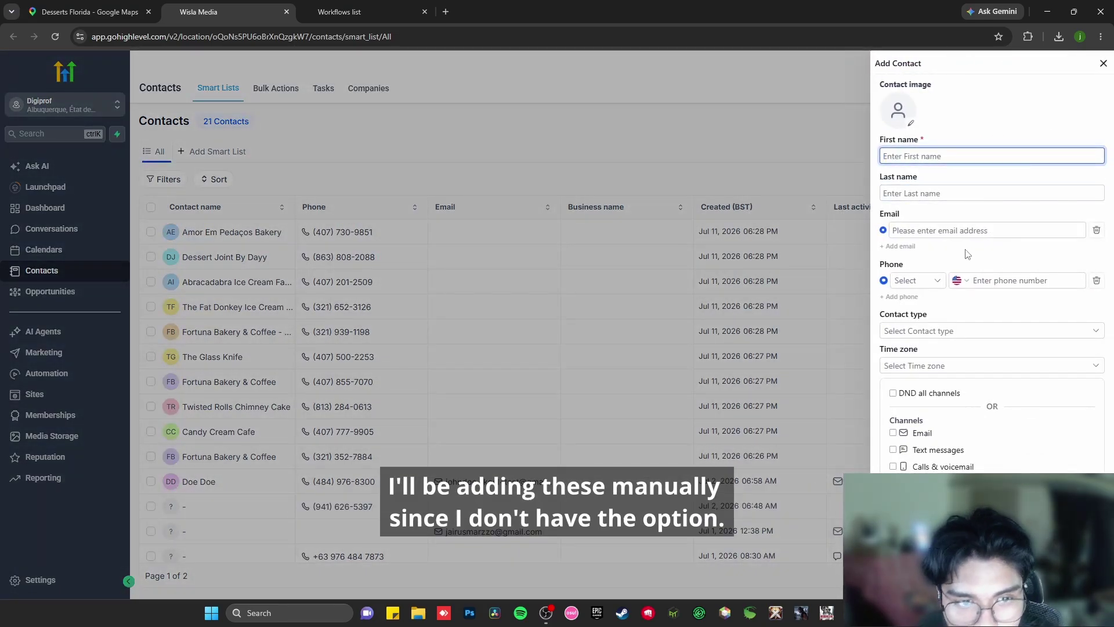
left_click(1103, 63)
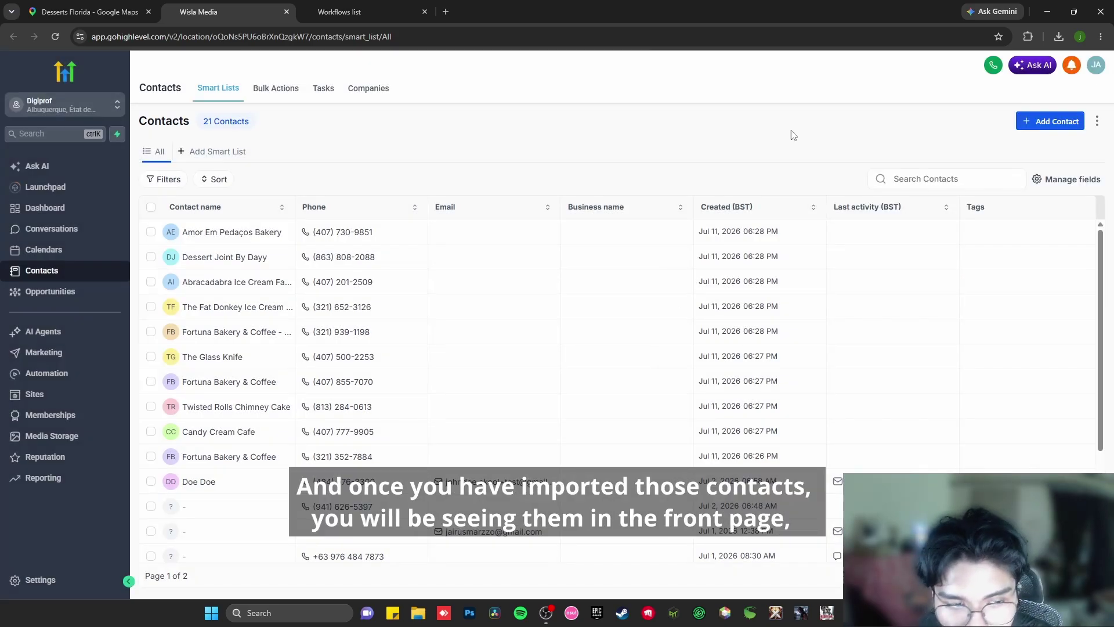
- Select the ten dessert business contacts from Amor Em Pedaços Bakery down to the last Fortuna Bakery & Coffee
left_click(151, 232)
left_click(151, 456)
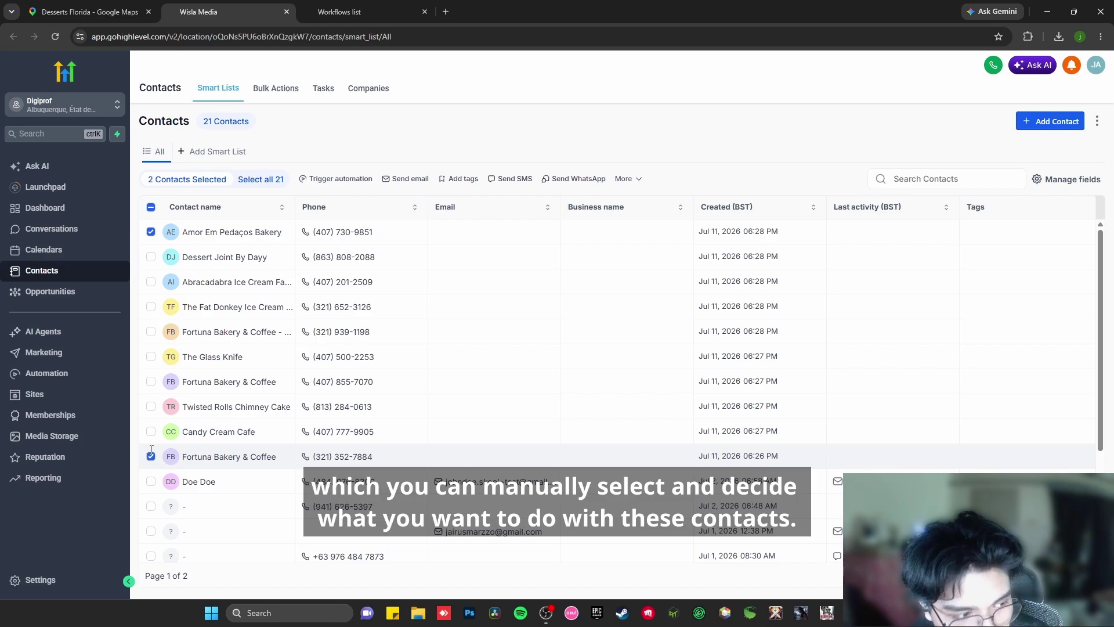
left_click(150, 431)
left_click(151, 407)
left_click(151, 381)
left_click(151, 357)
left_click(151, 331)
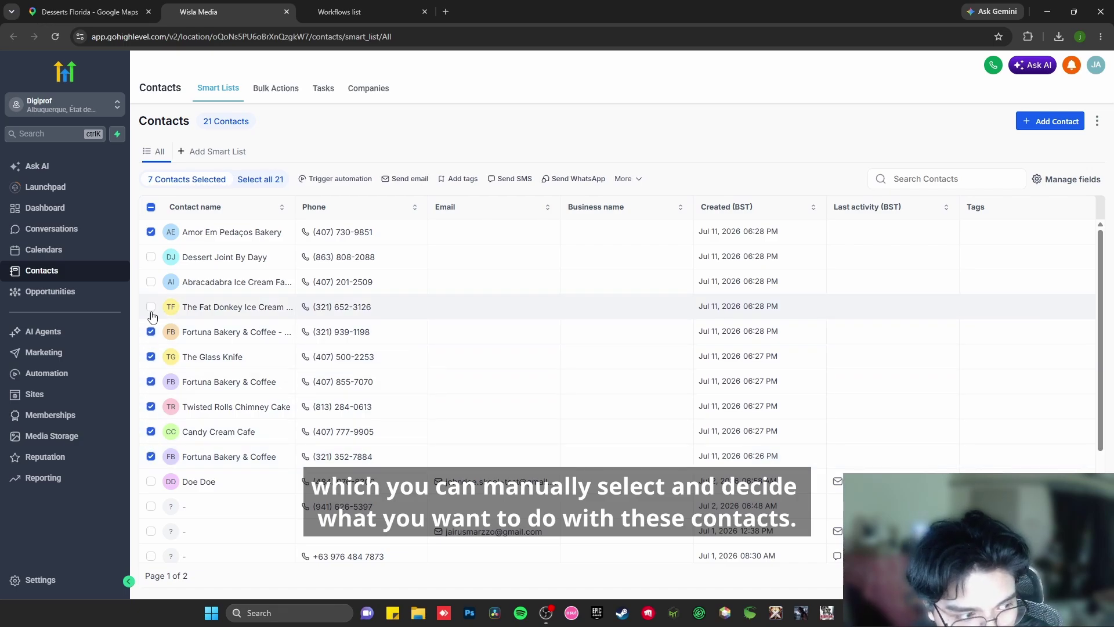
left_click(151, 307)
left_click(151, 281)
left_click(151, 256)
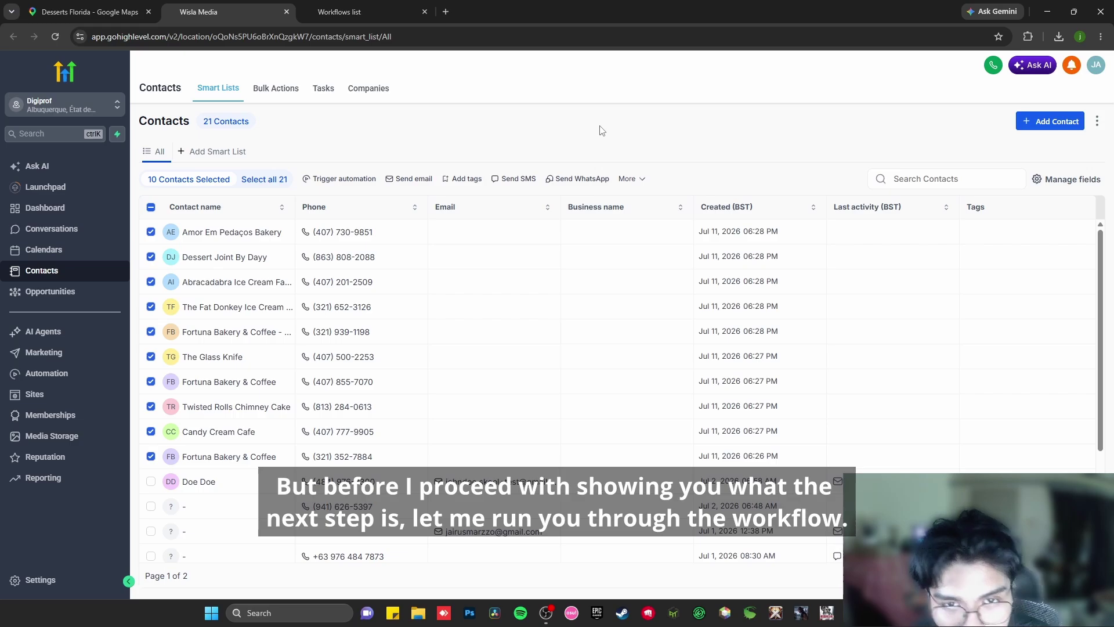
- Open the Drip workflow and look over its structure from the trigger through the conditions
left_click(340, 7)
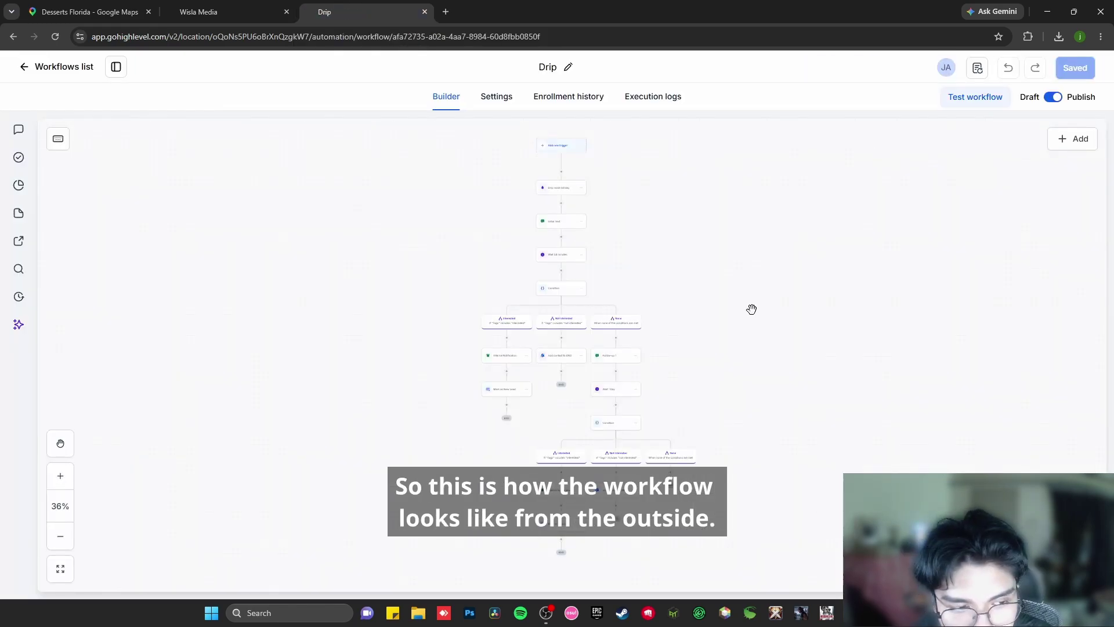
scroll(582, 311, "up", 2)
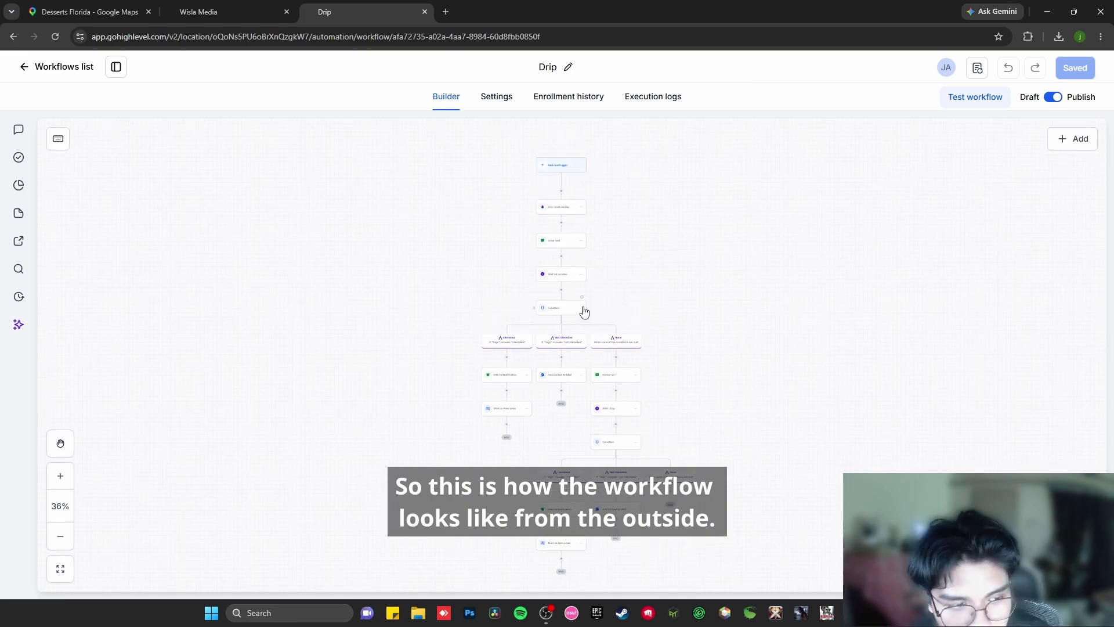
scroll(562, 241, "up", 3)
left_click_drag(668, 280, 704, 306)
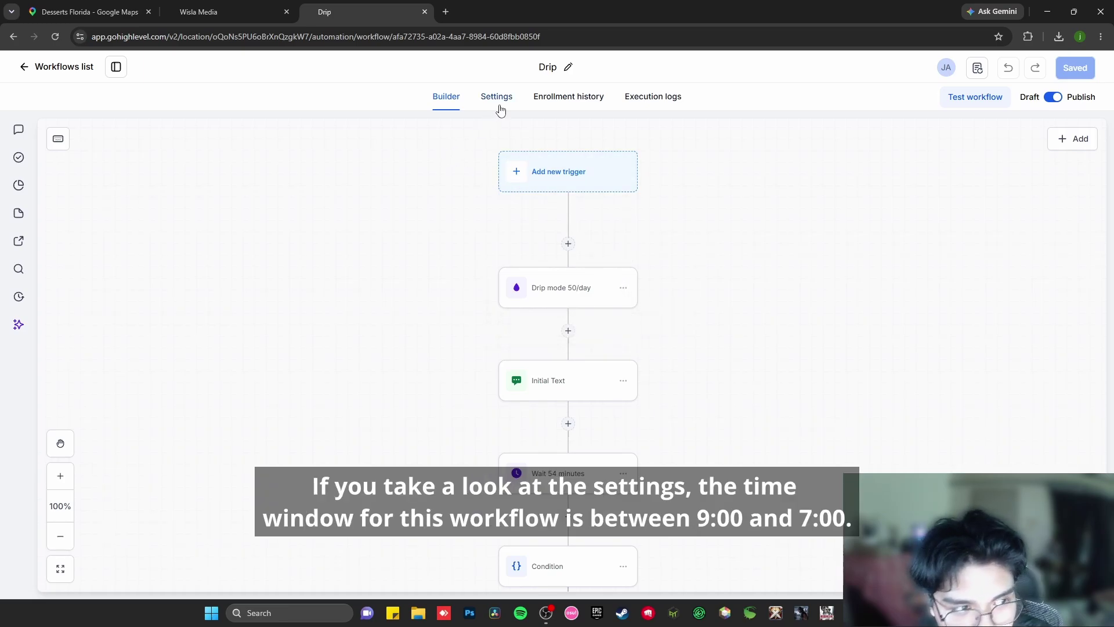
- Review the Drip workflow's communication settings, including the timezone, specific time window and included days
left_click(499, 106)
scroll(377, 301, "down", 4)
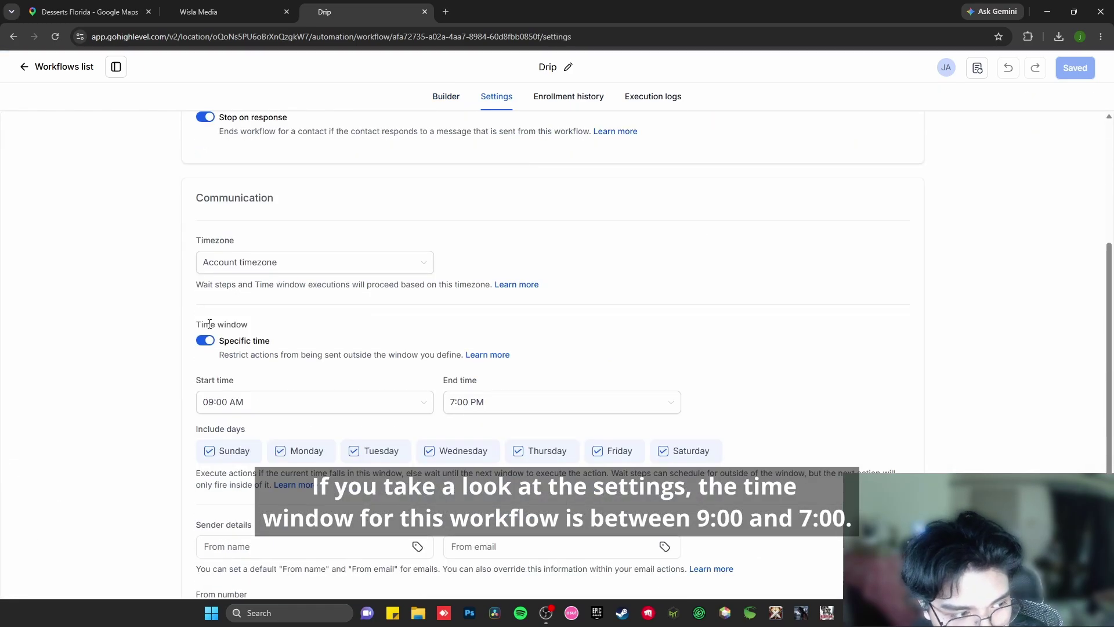
scroll(268, 335, "down", 1)
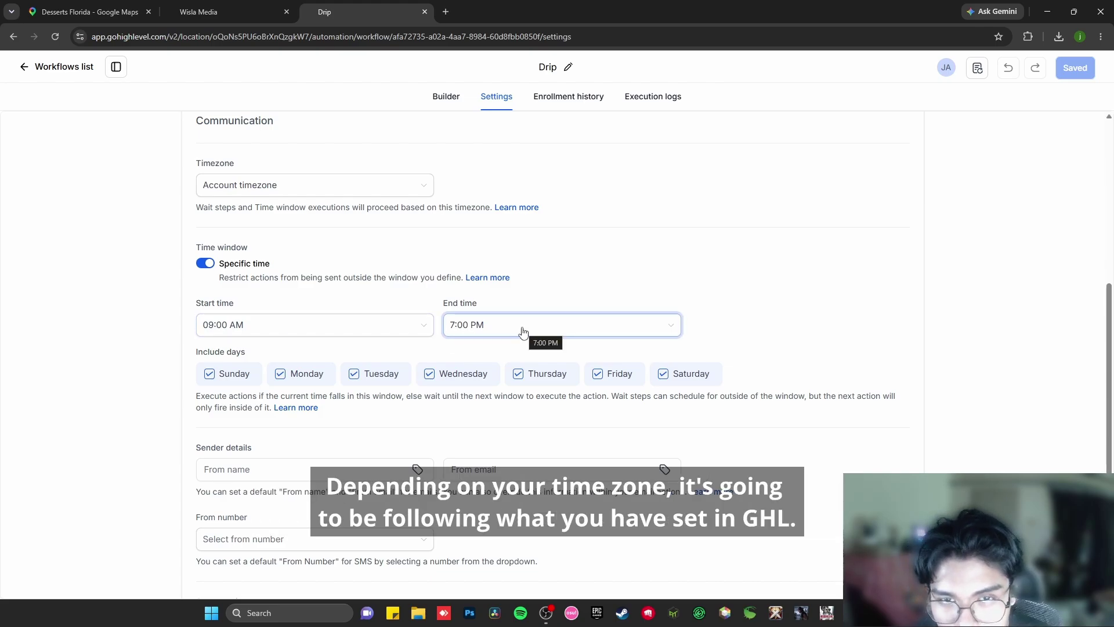
- Return to the workflow builder and check the batch size and drip interval of the Drip mode 50/day action
left_click(444, 98)
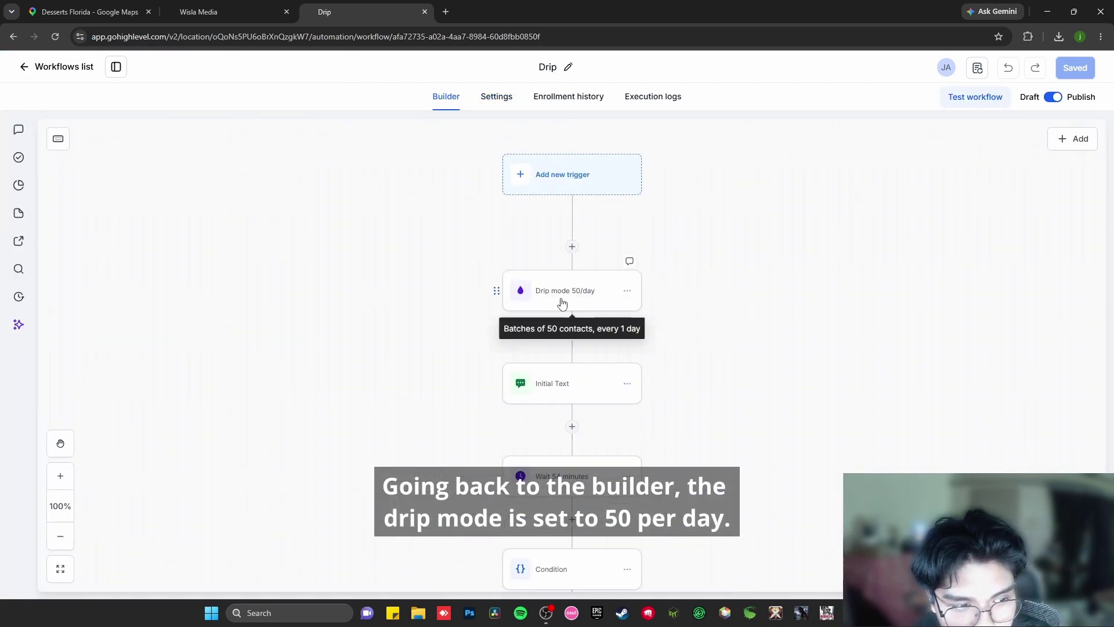
left_click(562, 302)
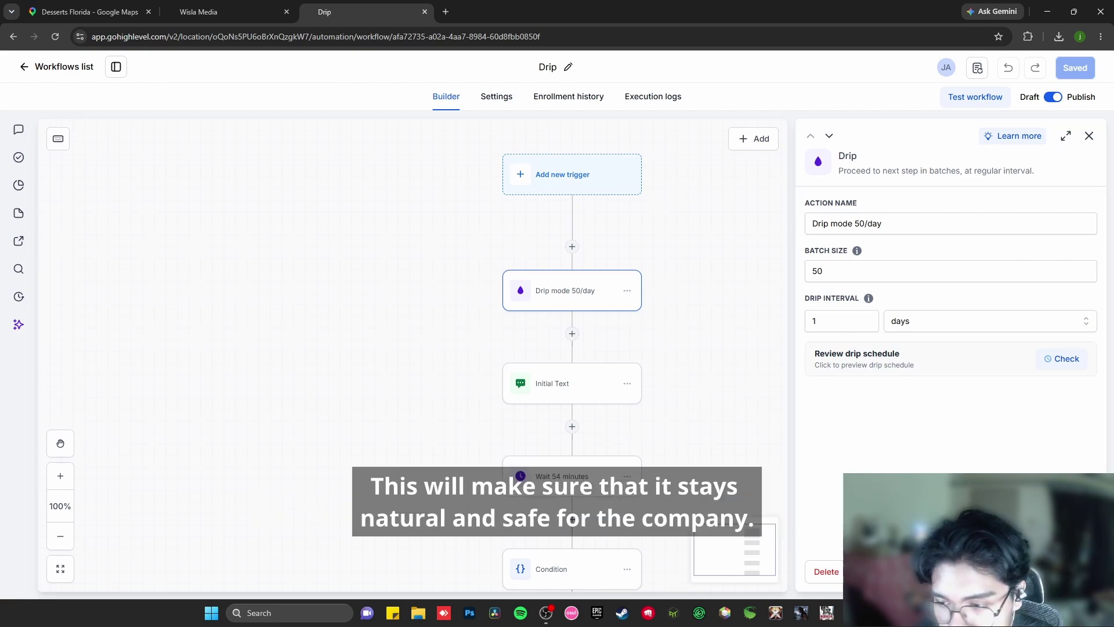
left_click(1089, 138)
- Open the Initial Text action and read the SMS message sent to the business
scroll(712, 294, "down", 1)
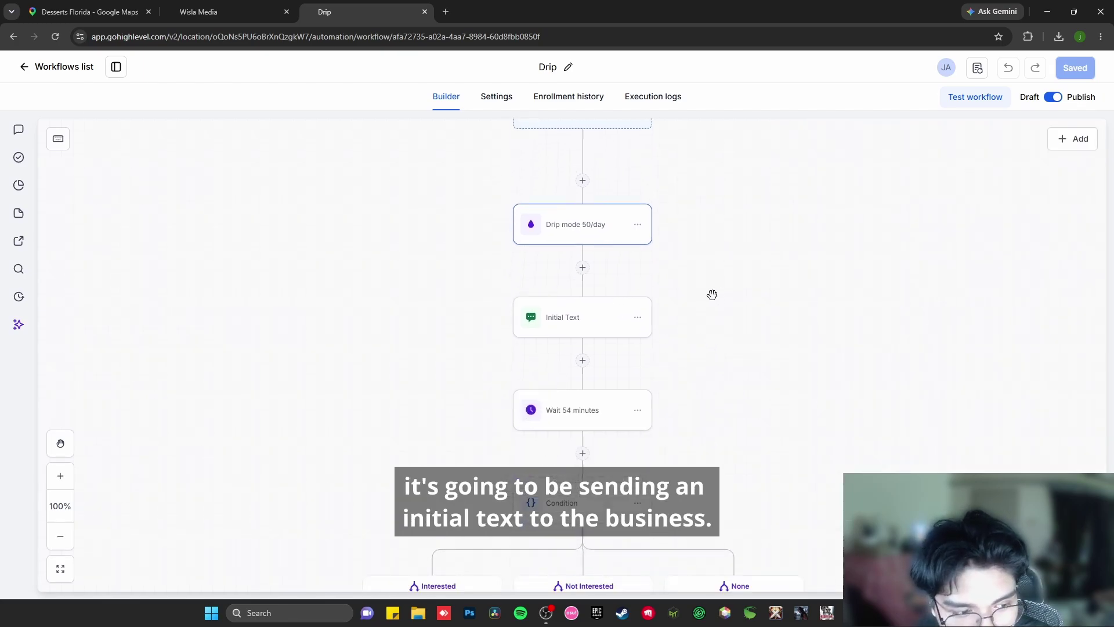
left_click(564, 327)
scroll(997, 347, "down", 1)
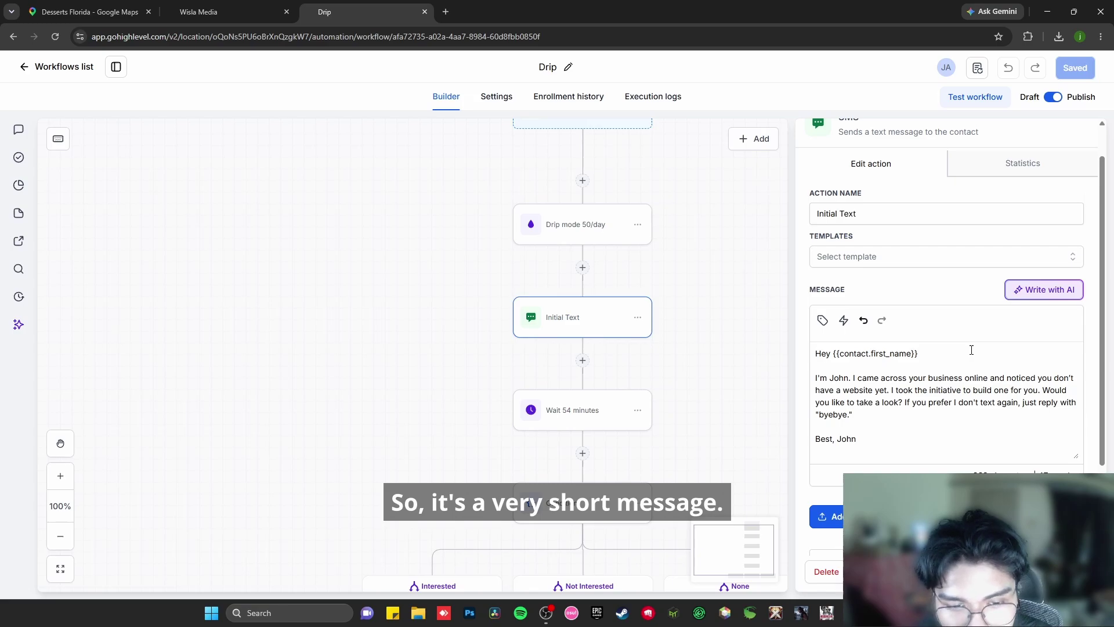
triple_click(953, 353)
left_click(952, 353)
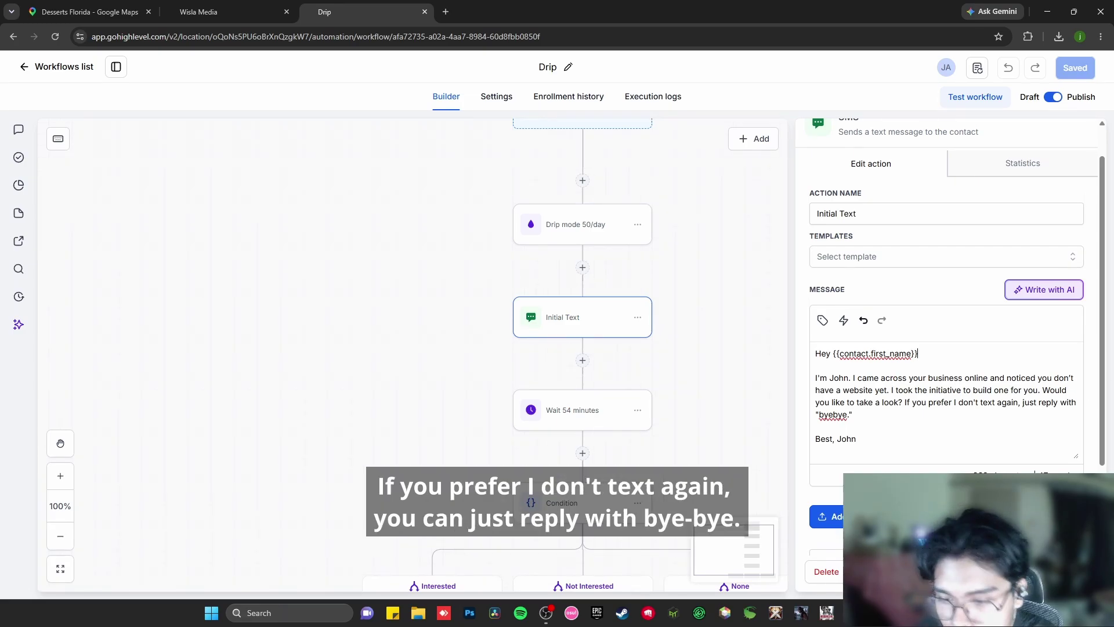
- Examine the first condition's branches and check the DND settings of the Not Interested branch's Add contact to DND action
mouse_move(763, 464)
left_mouse_down()
mouse_move(784, 350)
mouse_move(781, 273)
left_mouse_up()
left_click_drag(816, 331, 838, 235)
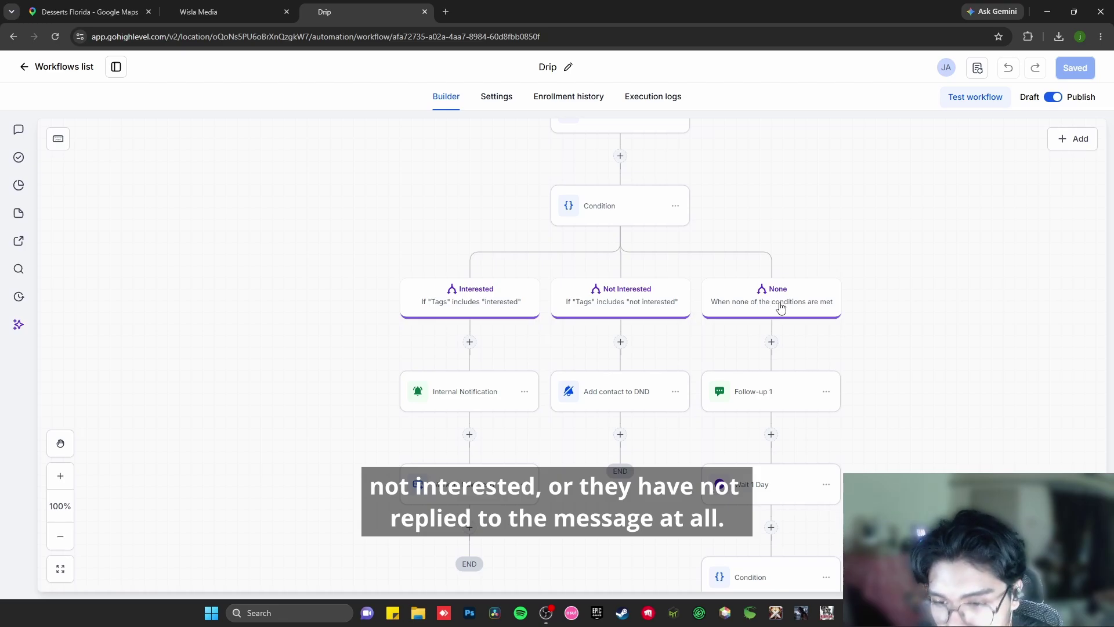
scroll(833, 313, "down", 2)
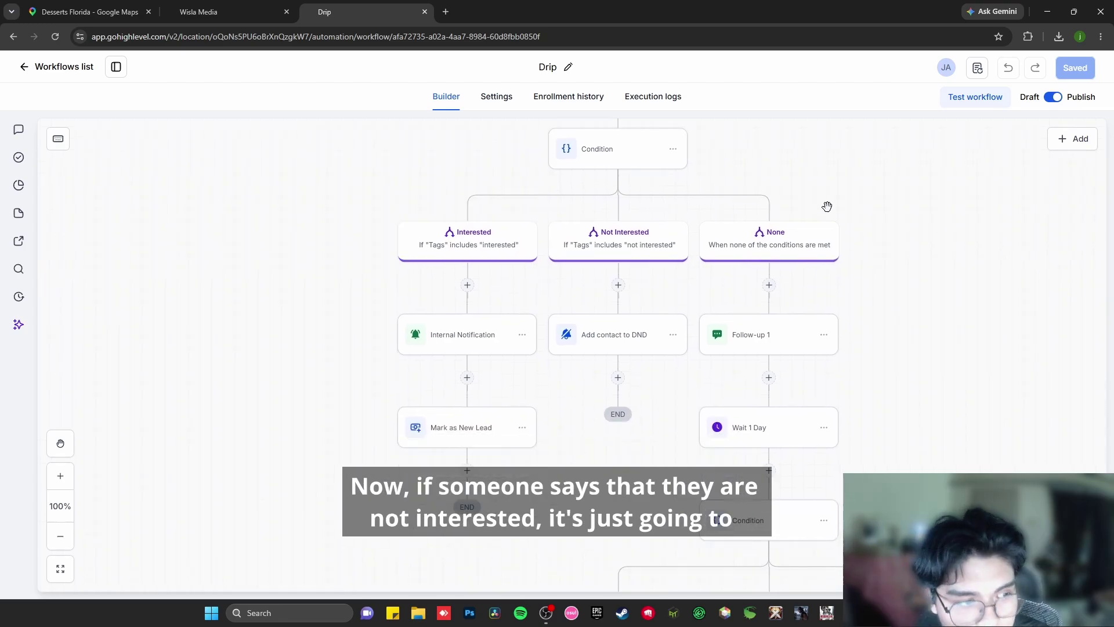
left_click(626, 341)
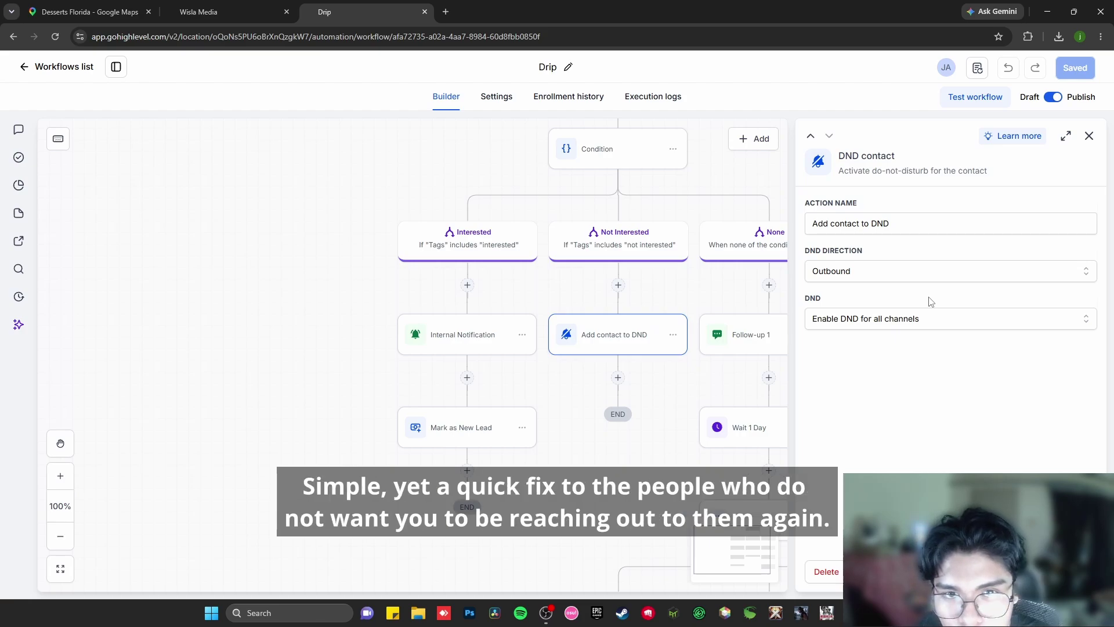
left_click(1096, 137)
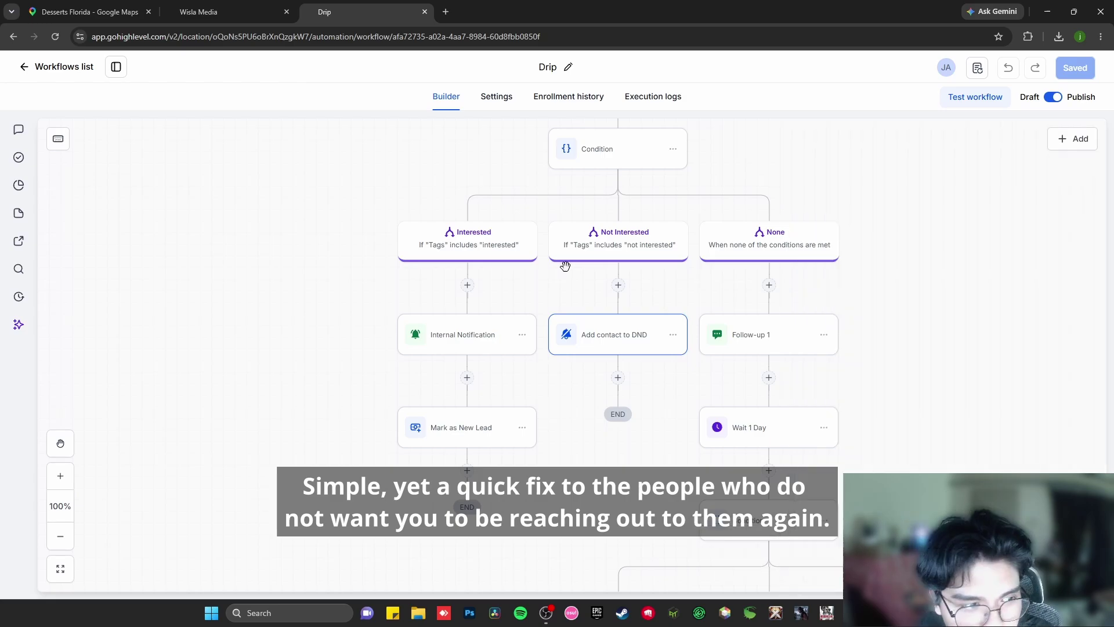
- Open the Interested branch's Internal Notification action and read its email message with the lead's name, email and phone fields
left_click(477, 339)
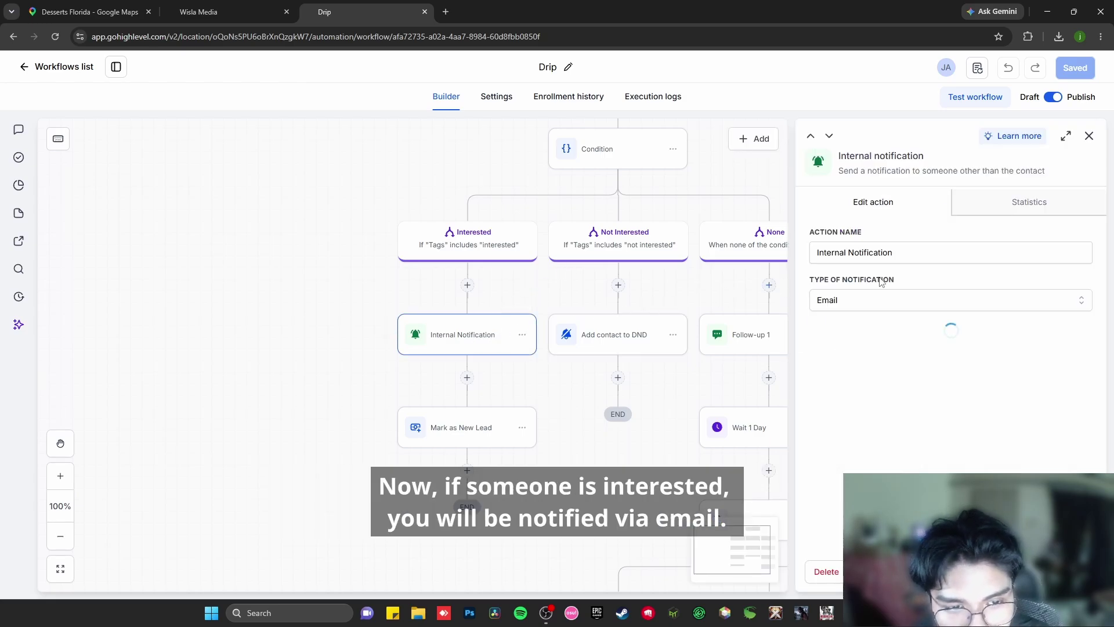
scroll(886, 332, "down", 10)
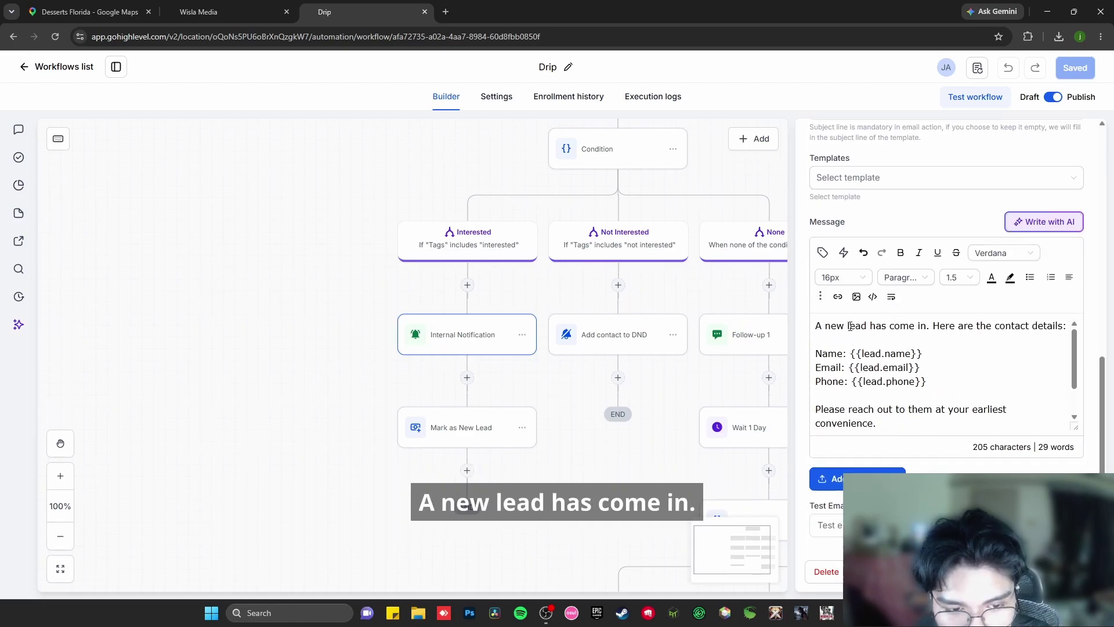
left_click_drag(851, 326, 976, 327)
left_click(976, 338)
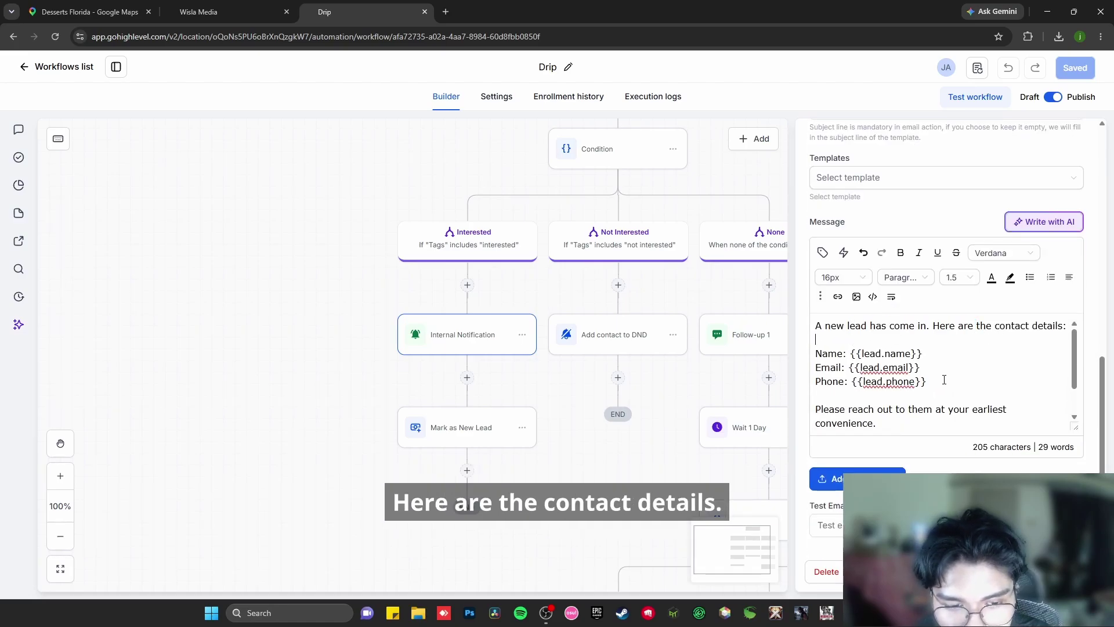
scroll(943, 380, "down", 1)
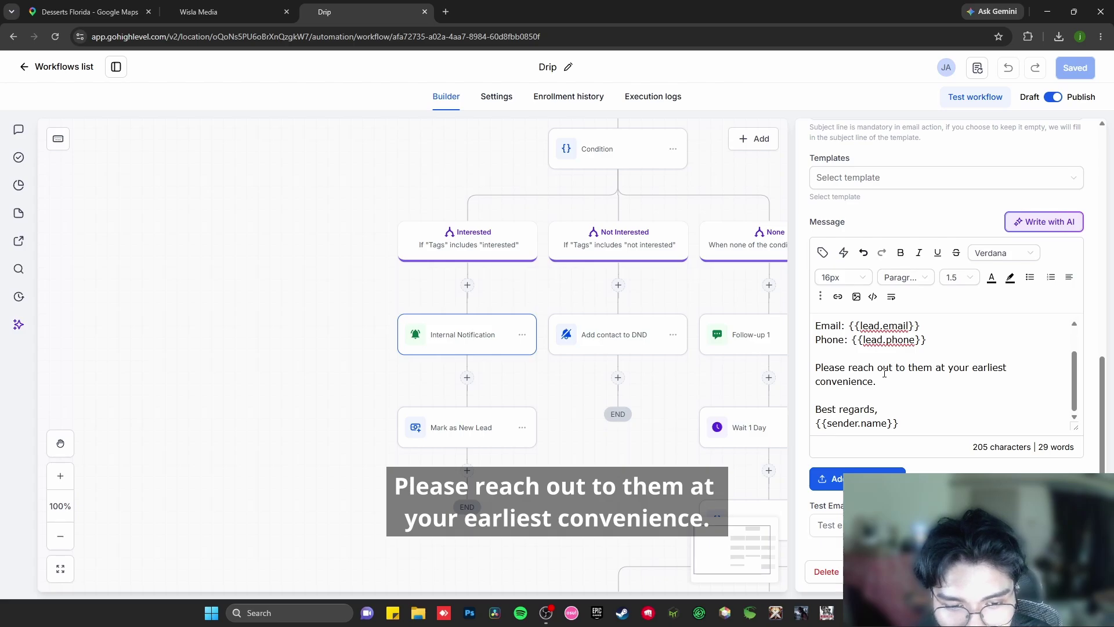
scroll(938, 383, "up", 1)
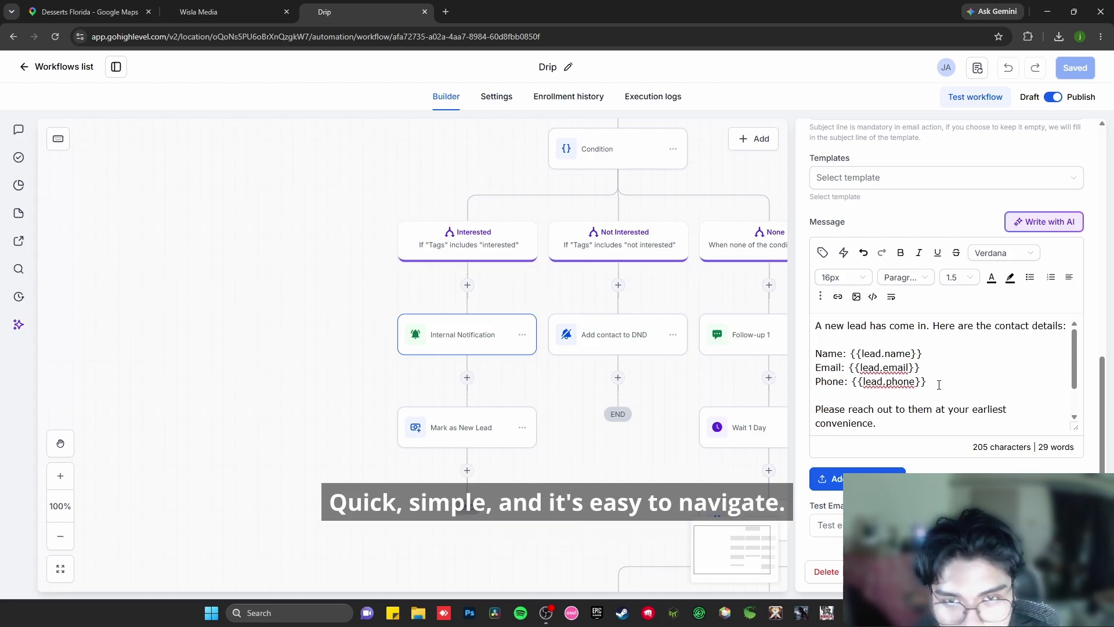
left_click_drag(814, 354, 940, 356)
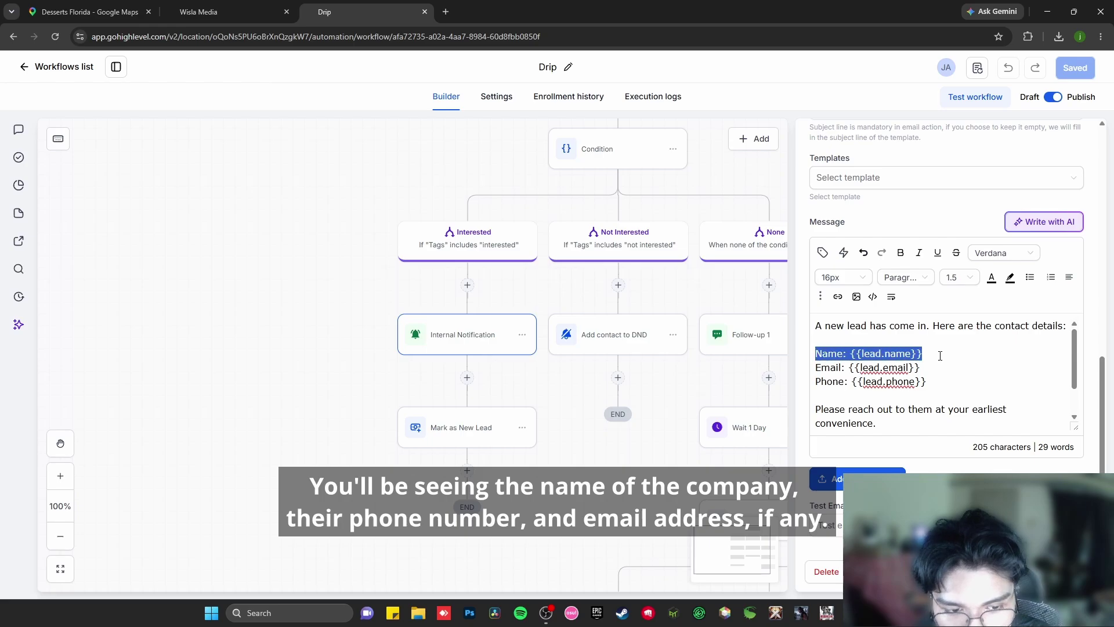
mouse_move(816, 382)
left_mouse_down()
mouse_move(958, 379)
mouse_move(826, 371)
left_mouse_up()
left_click(945, 371)
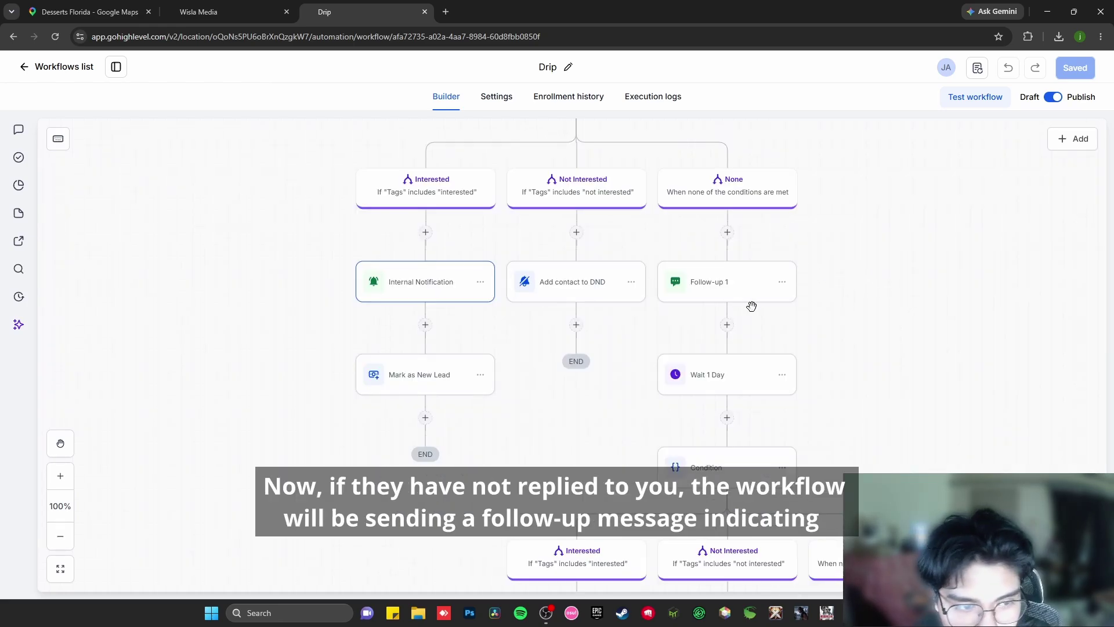
- Open the Follow-up 1 action in the None branch and read its SMS message and opt-out keyword
scroll(722, 291, "up", 1)
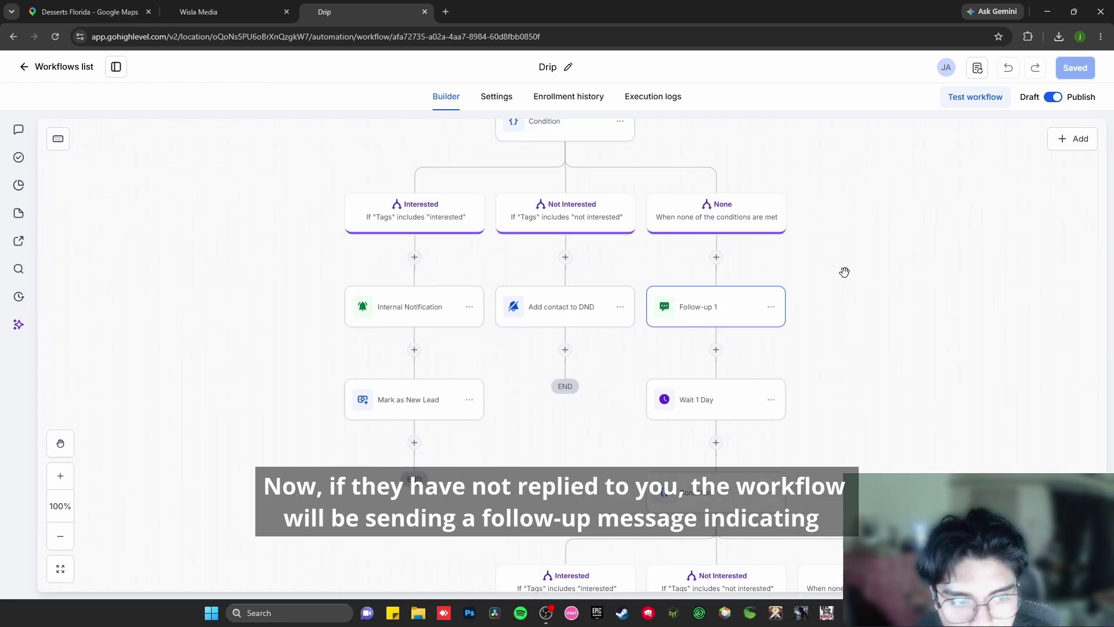
left_click(715, 316)
scroll(969, 412, "down", 1)
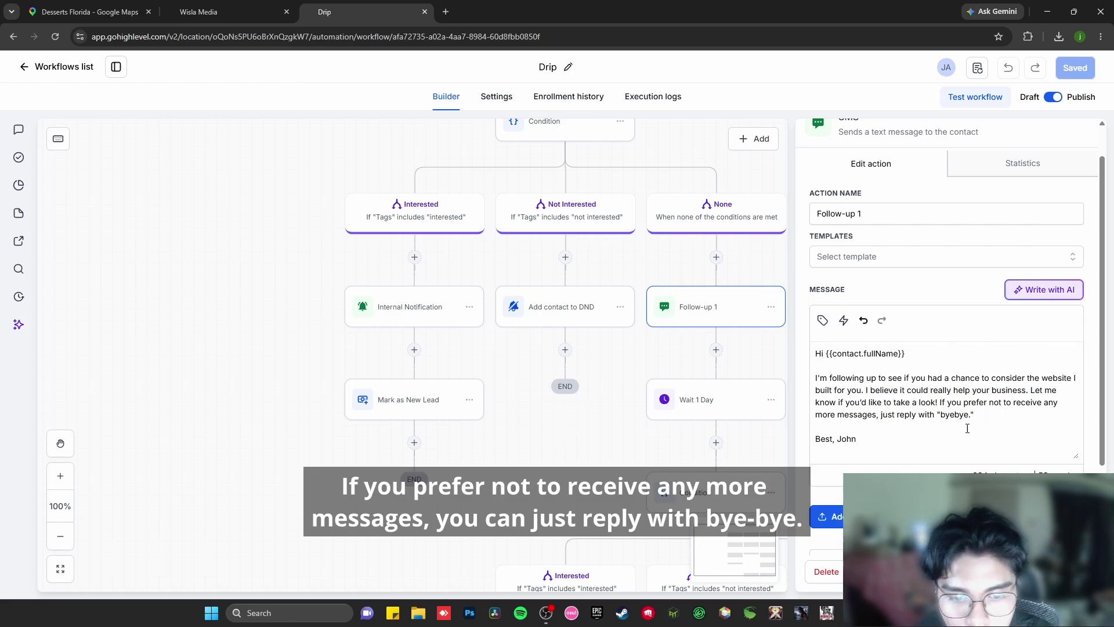
double_click(953, 414)
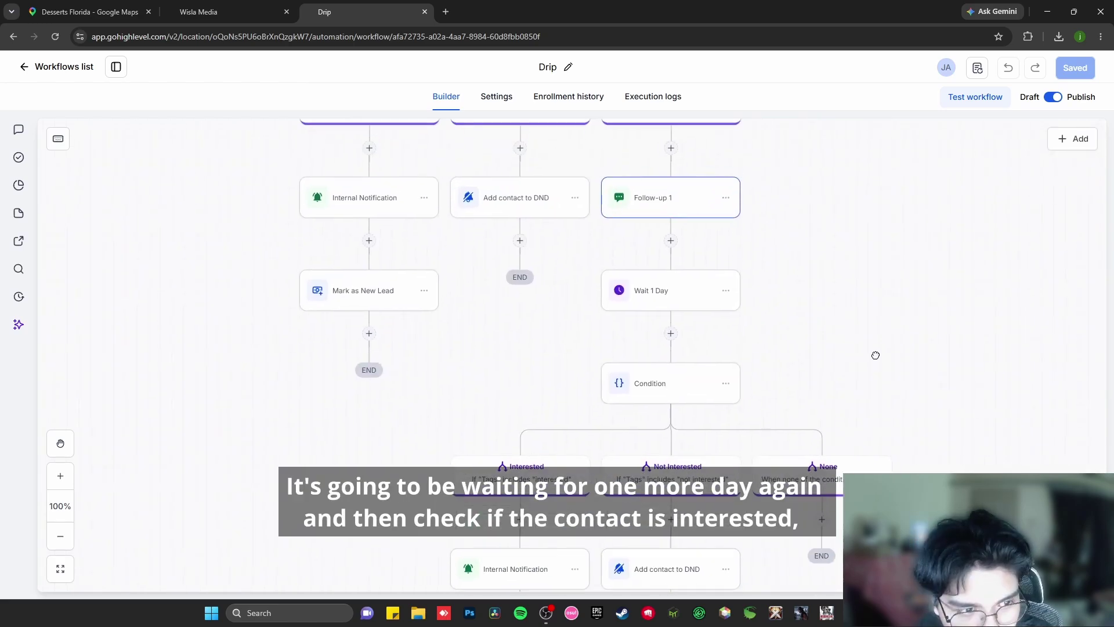
- Look through the Wait 1 Day action and the second condition's Interested, Not Interested and None branches
left_click_drag(875, 355, 872, 383)
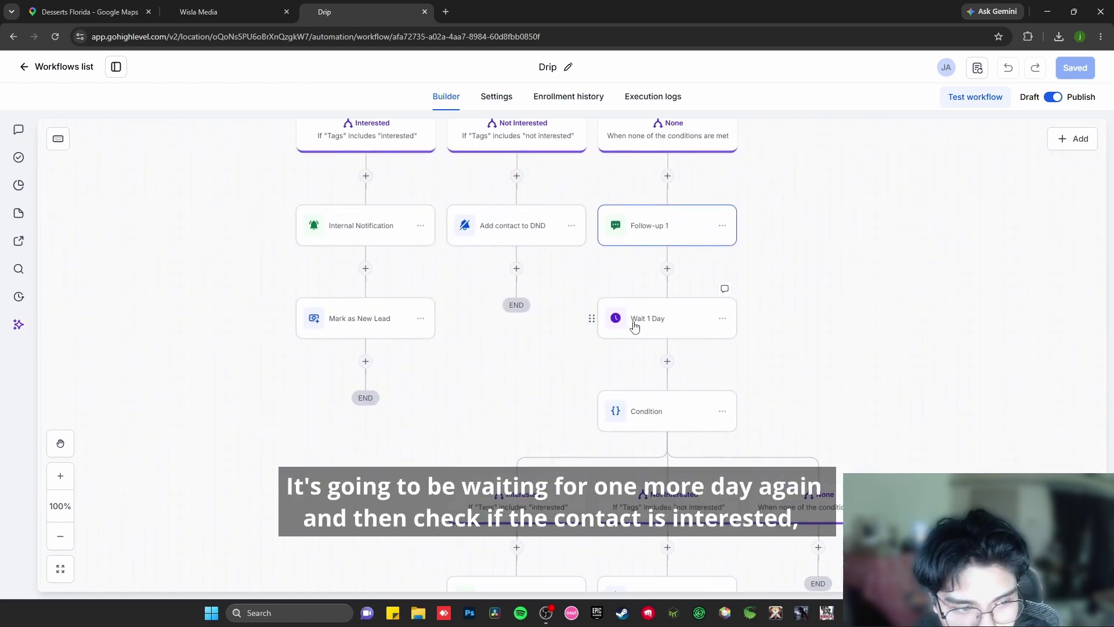
scroll(809, 249, "down", 3)
scroll(754, 335, "down", 1)
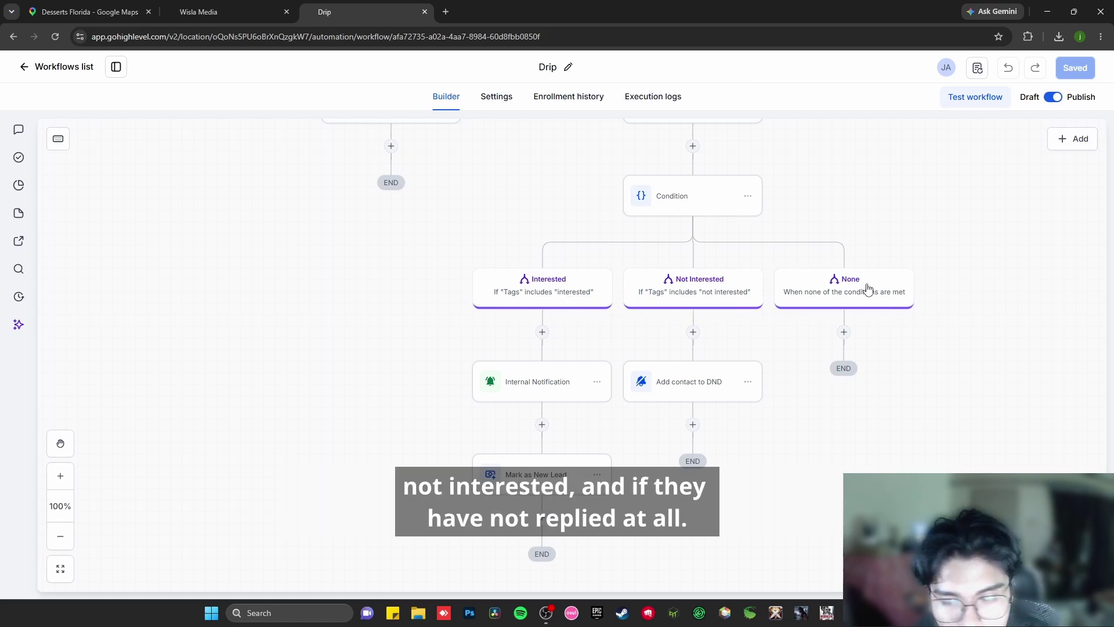
left_click_drag(925, 384, 927, 348)
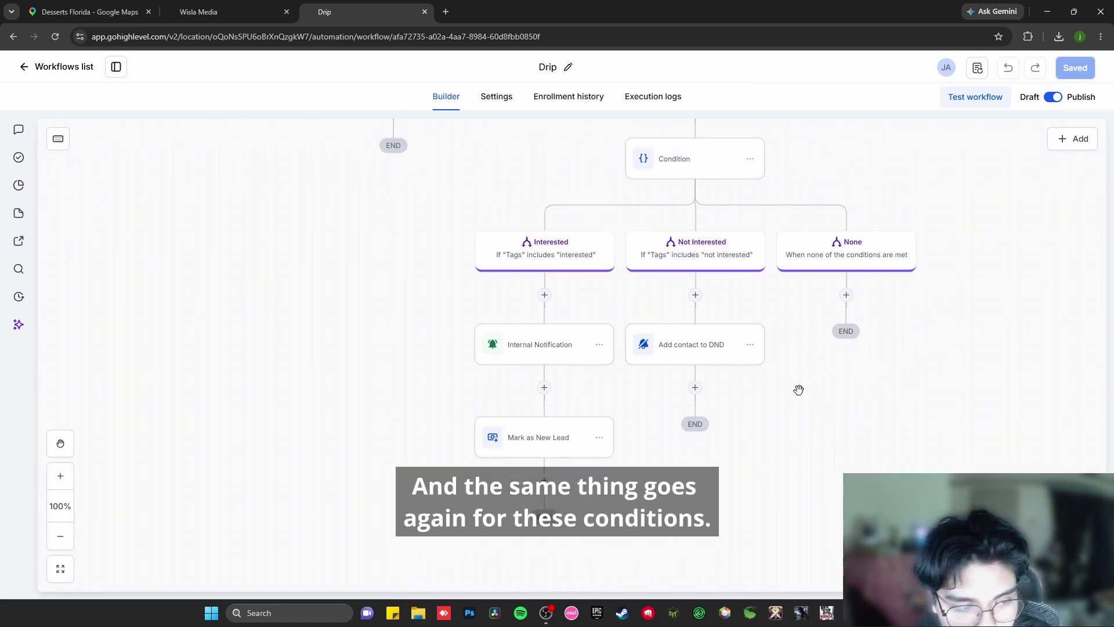
scroll(759, 368, "right", 3)
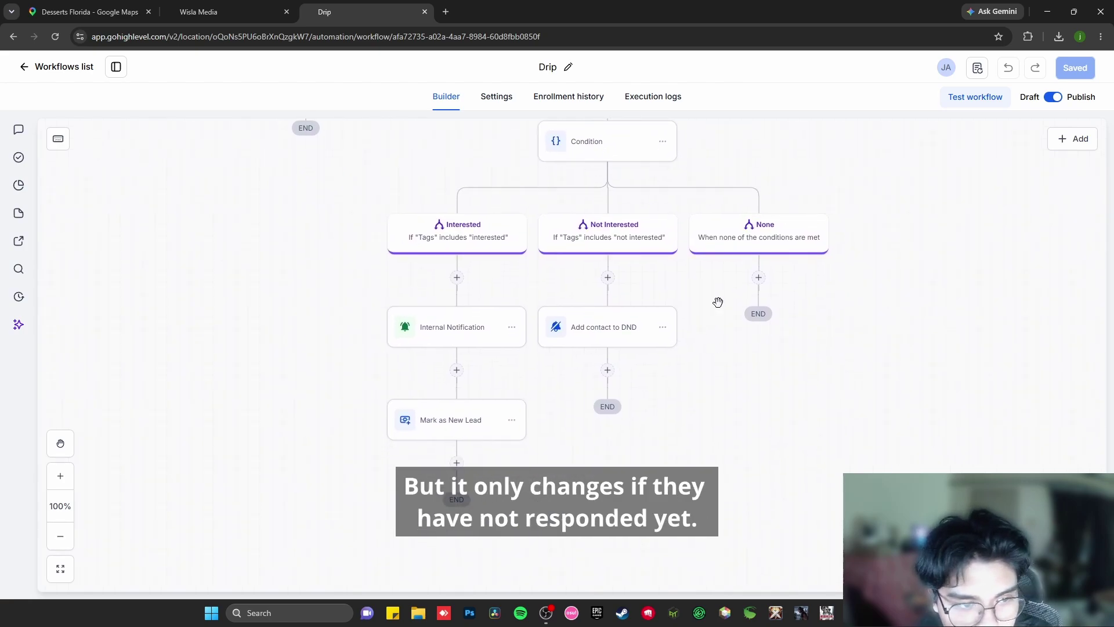
scroll(755, 325, "up", 2)
scroll(754, 325, "right", 2)
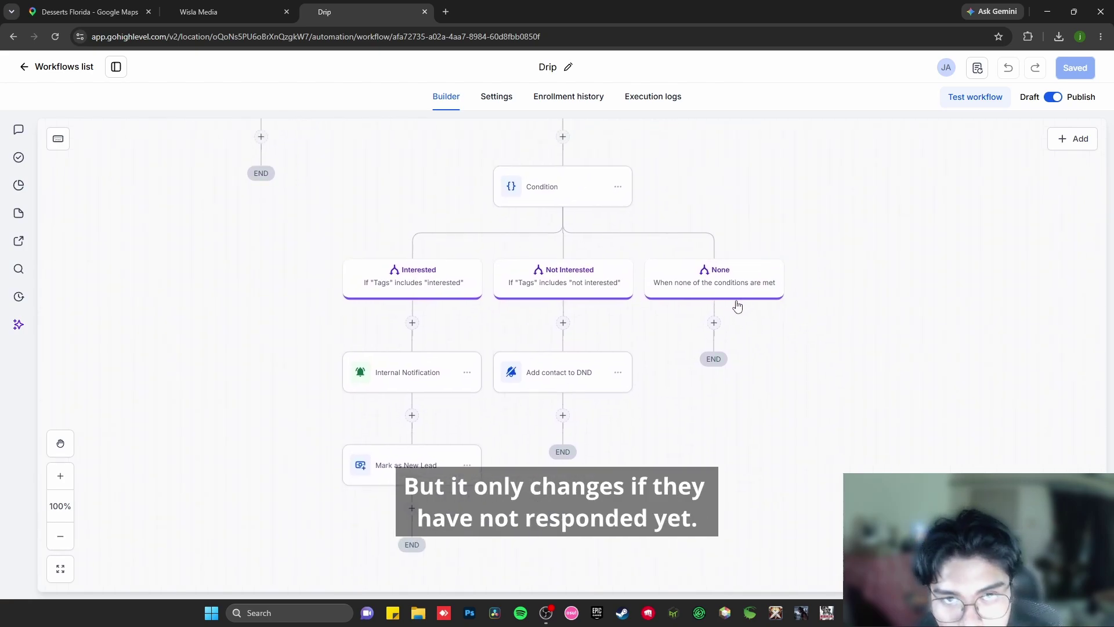
- Open the Add Tag for Condition Check workflow and check its Customer Replied trigger settings
scroll(791, 346, "down", 2)
scroll(791, 345, "left", 1)
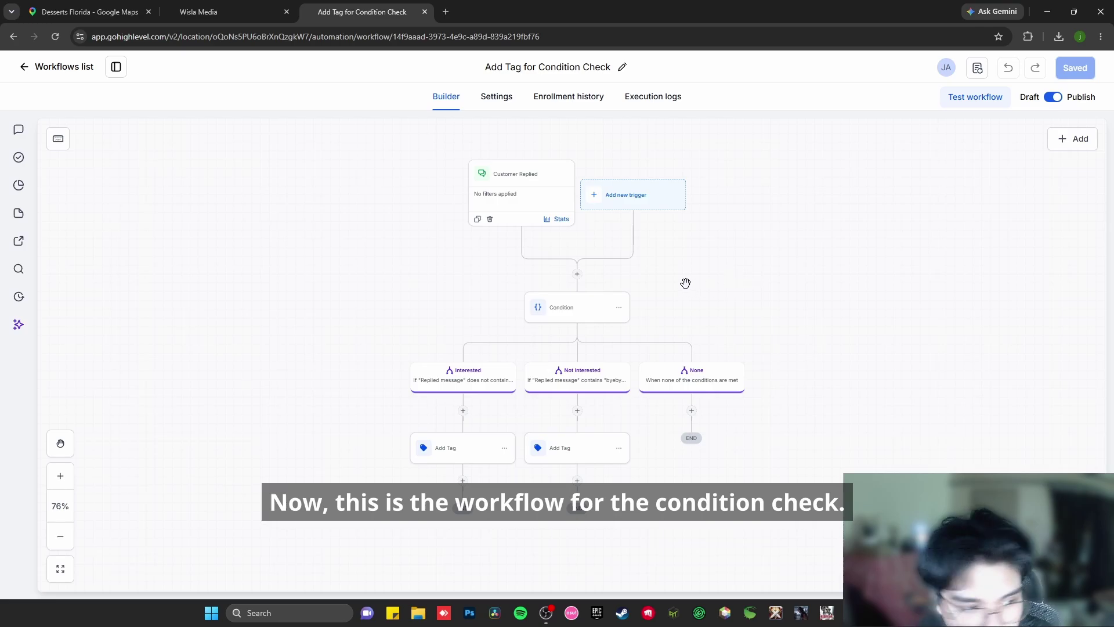
left_click(533, 194)
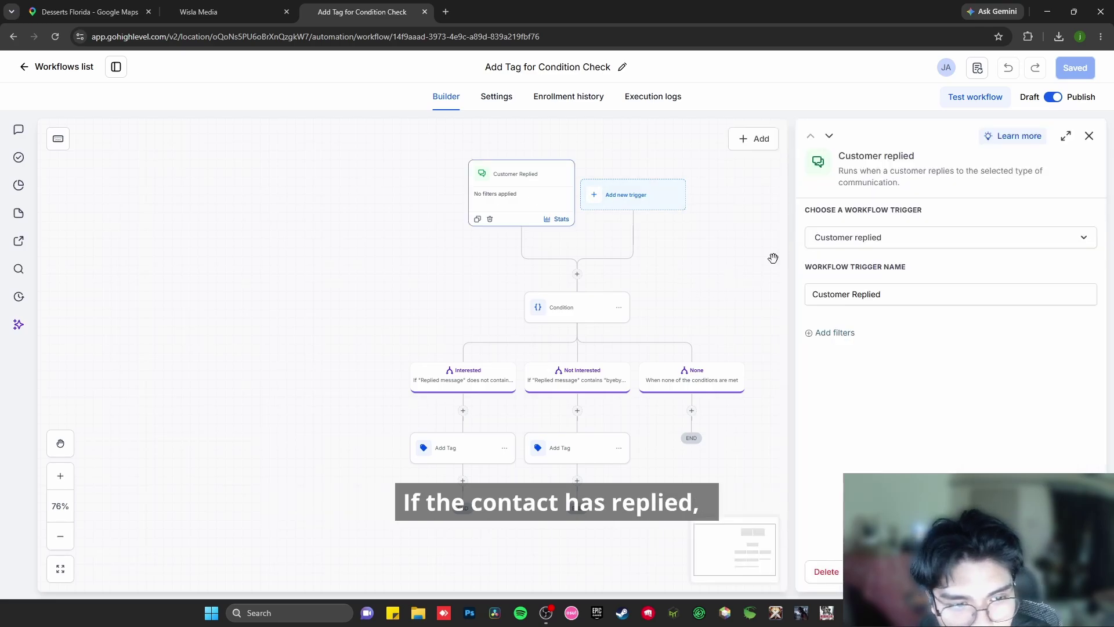
left_click(1089, 137)
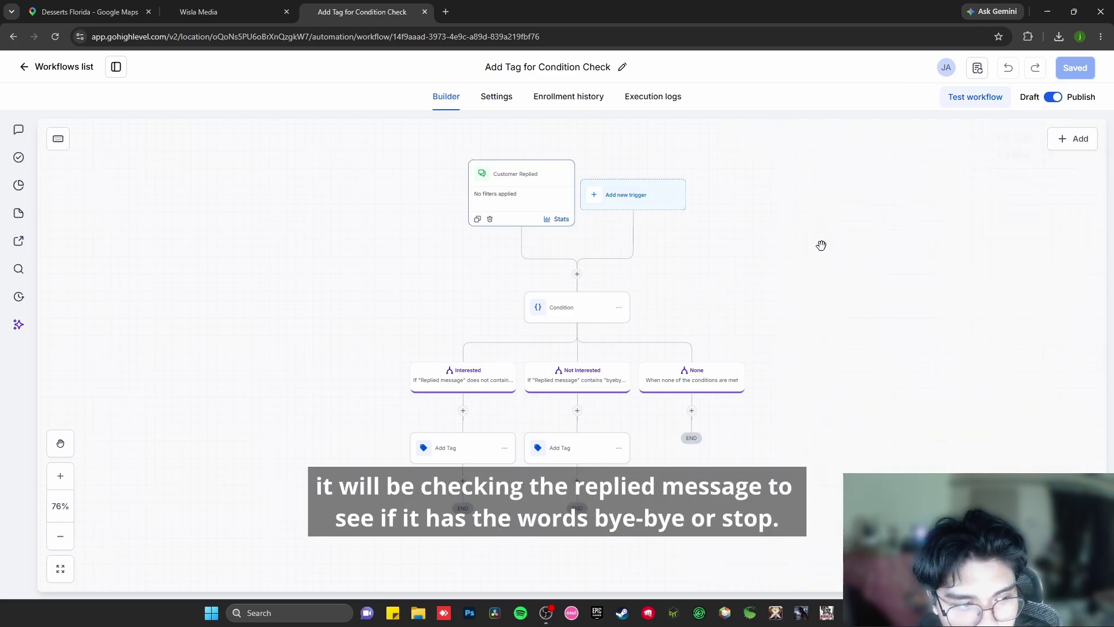
- Examine the replied-message conditions of the Interested and Not Interested branches and the tag set in the Not Interested branch's Add Tag action
left_click(479, 384)
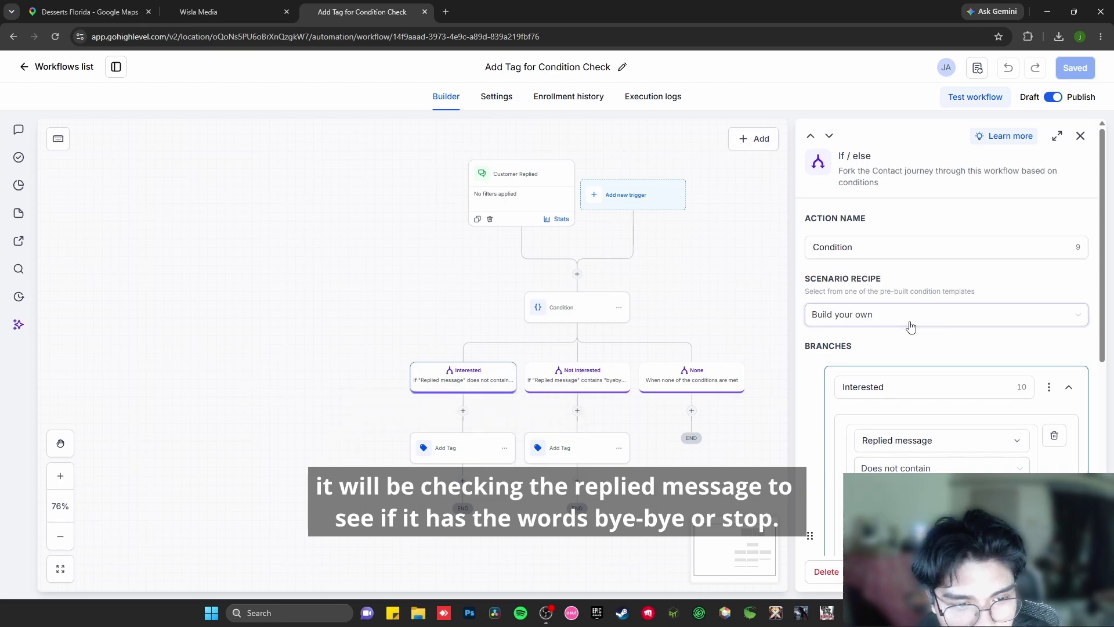
scroll(924, 360, "down", 3)
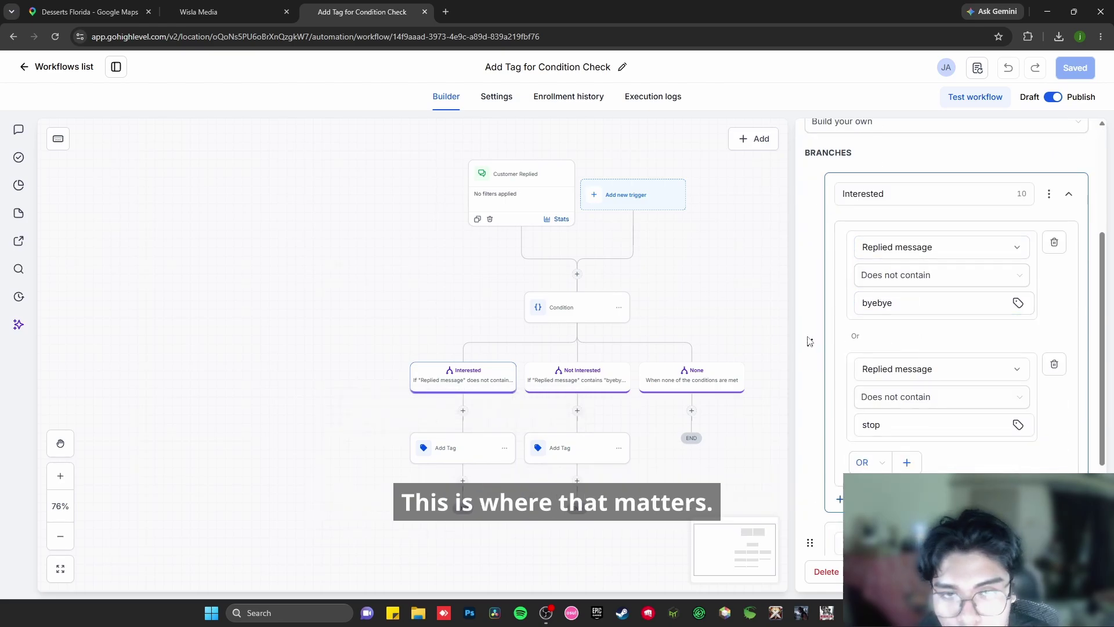
left_click(581, 380)
scroll(970, 304, "down", 3)
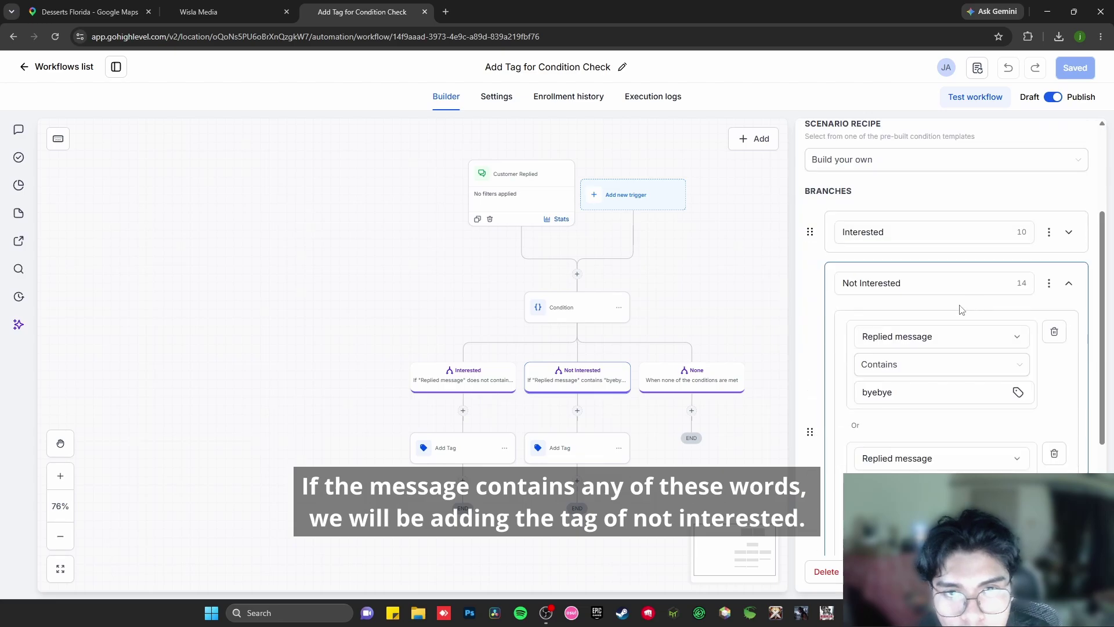
scroll(812, 380, "down", 1)
left_click(562, 451)
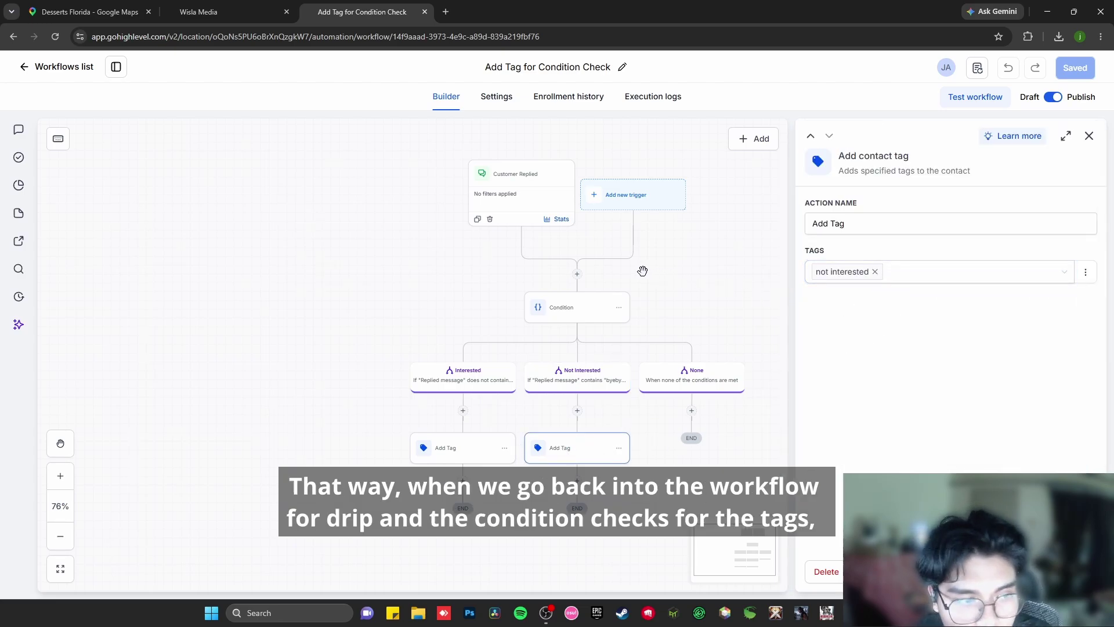
- Return to the Drip workflow and look over its first condition's tag branches and its opening actions
left_click(49, 68)
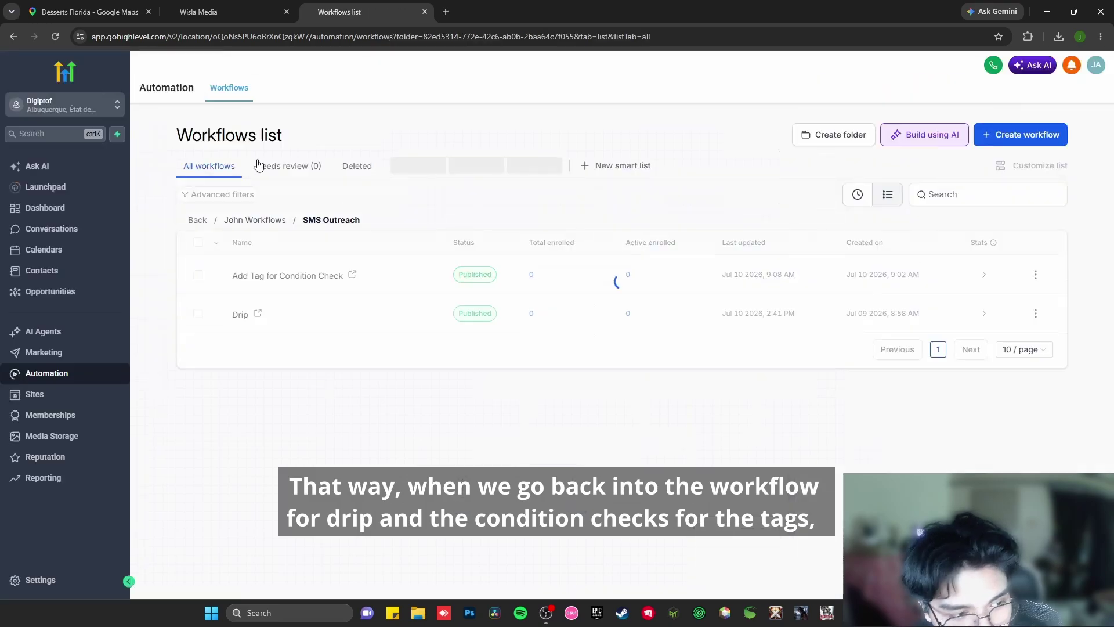
left_click(240, 316)
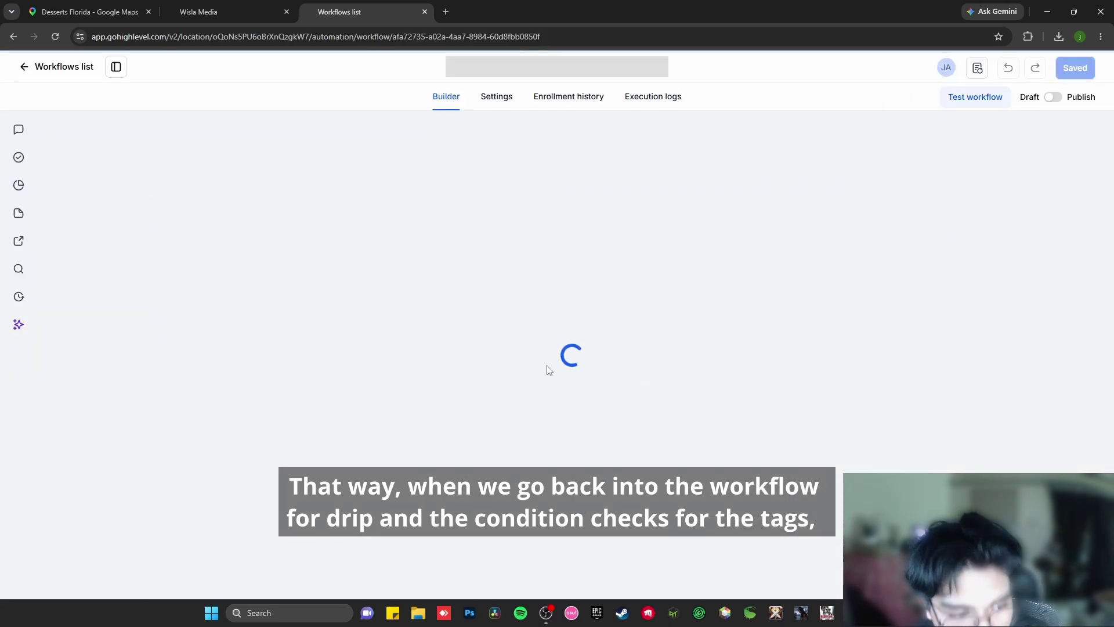
scroll(453, 351, "down", 5)
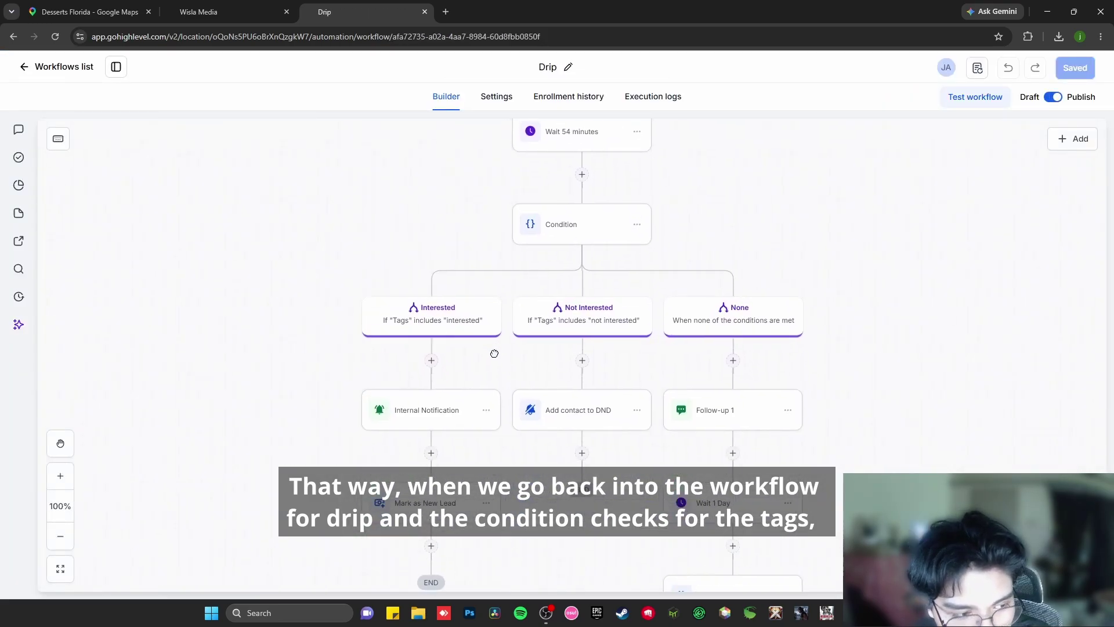
left_click_drag(543, 362, 555, 320)
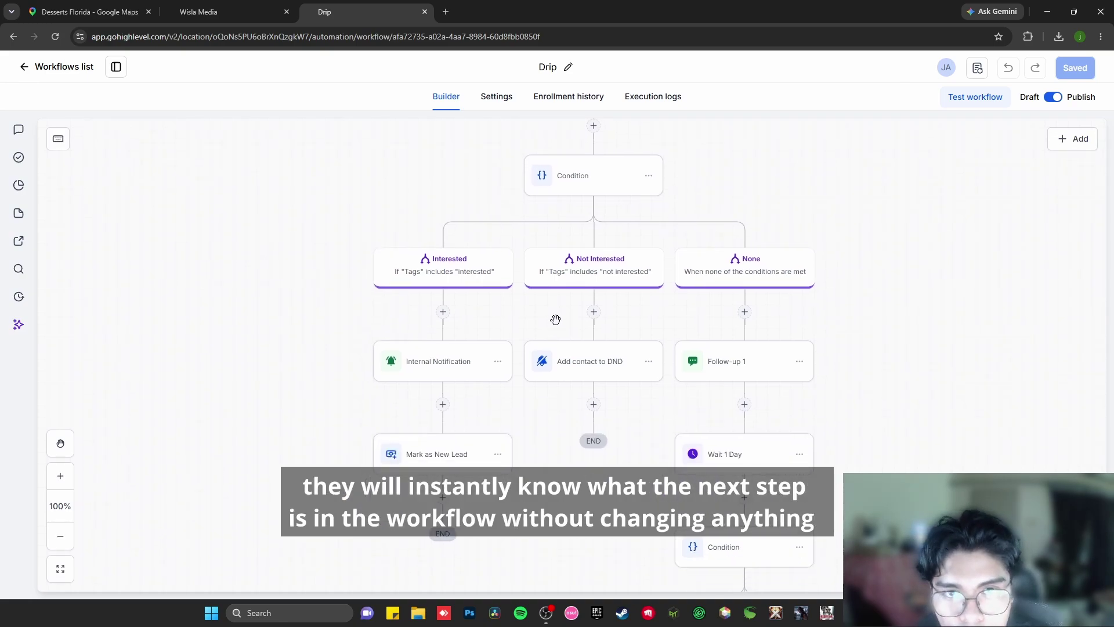
scroll(871, 281, "up", 3)
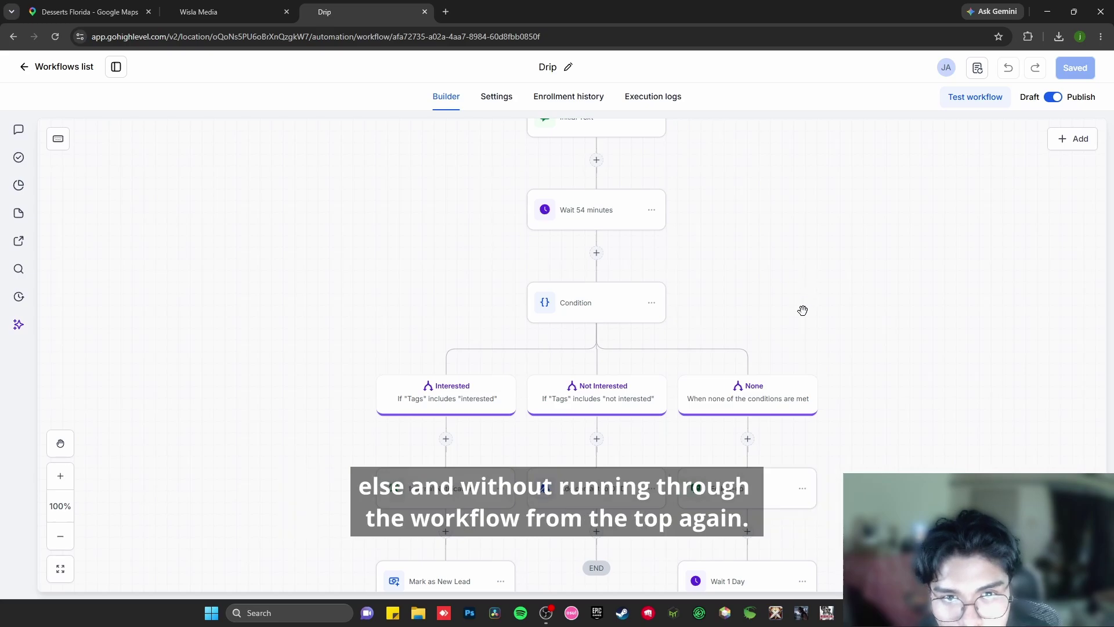
scroll(771, 313, "up", 2)
scroll(662, 195, "up", 4)
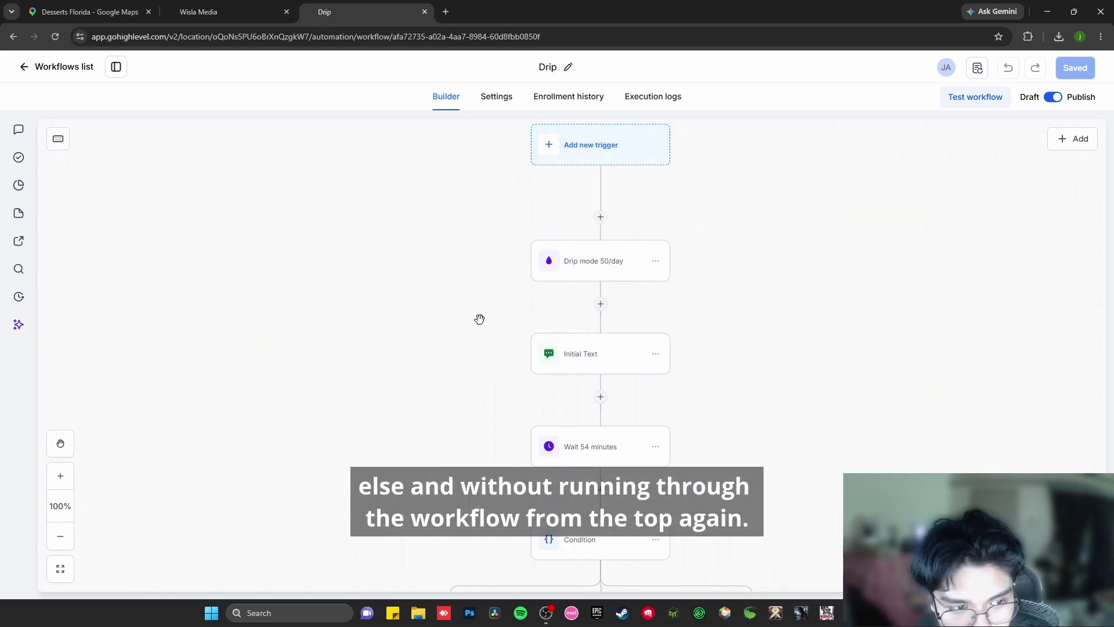
scroll(828, 276, "down", 1)
scroll(828, 276, "up", 2)
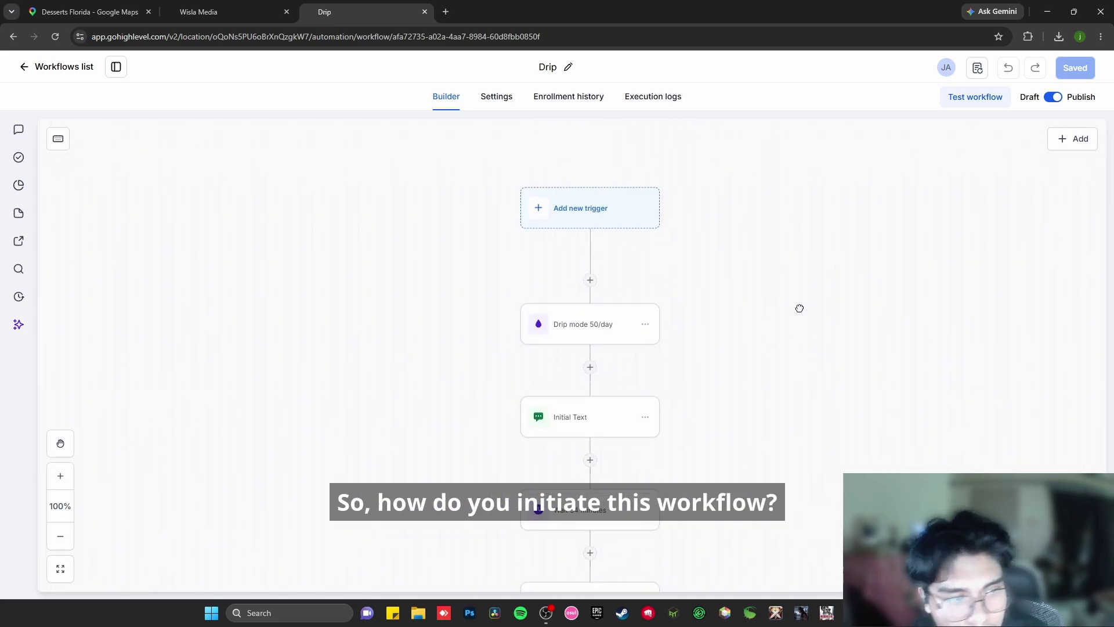
scroll(795, 263, "down", 1)
scroll(785, 268, "down", 1)
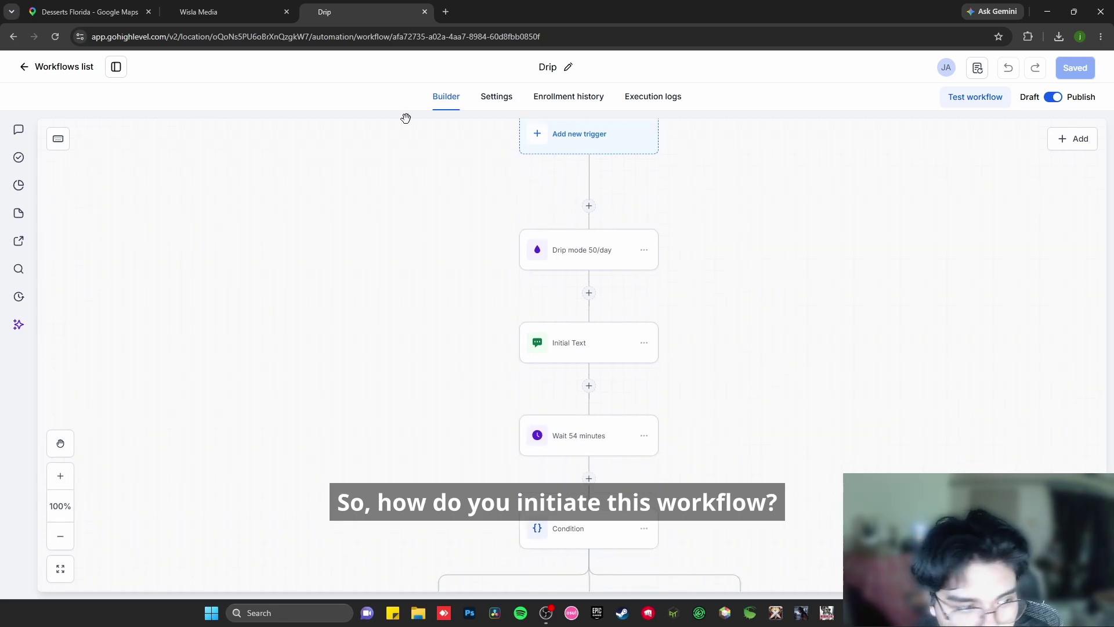
- Add the ten selected dessert business contacts to the Drip workflow with the action name Batch 1, sending all at once
left_click(209, 11)
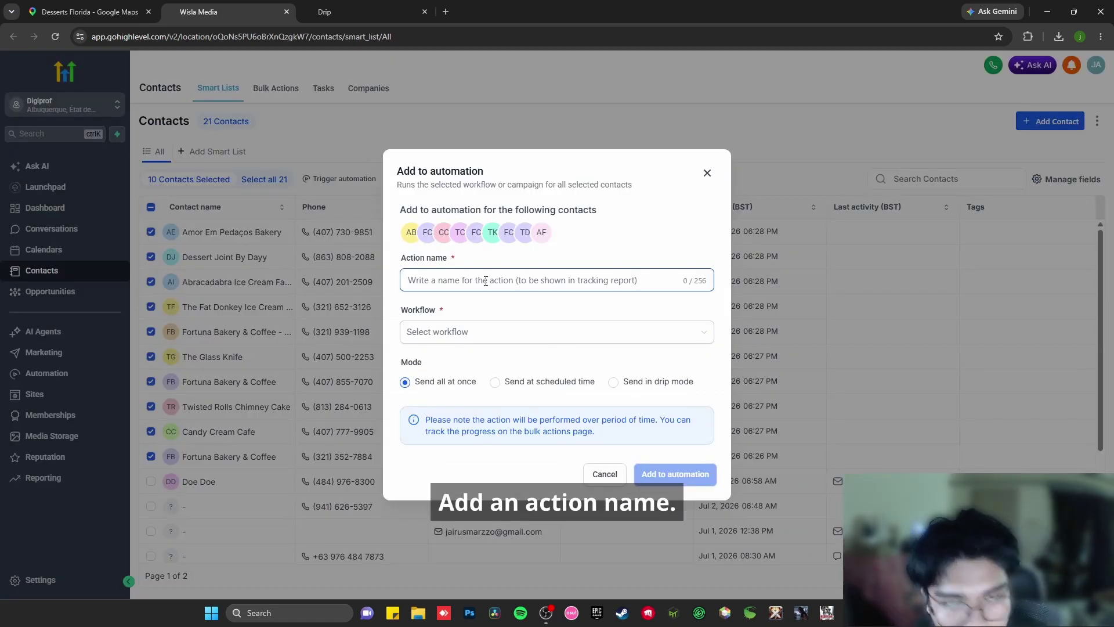
left_click(486, 280)
type("Batch 1")
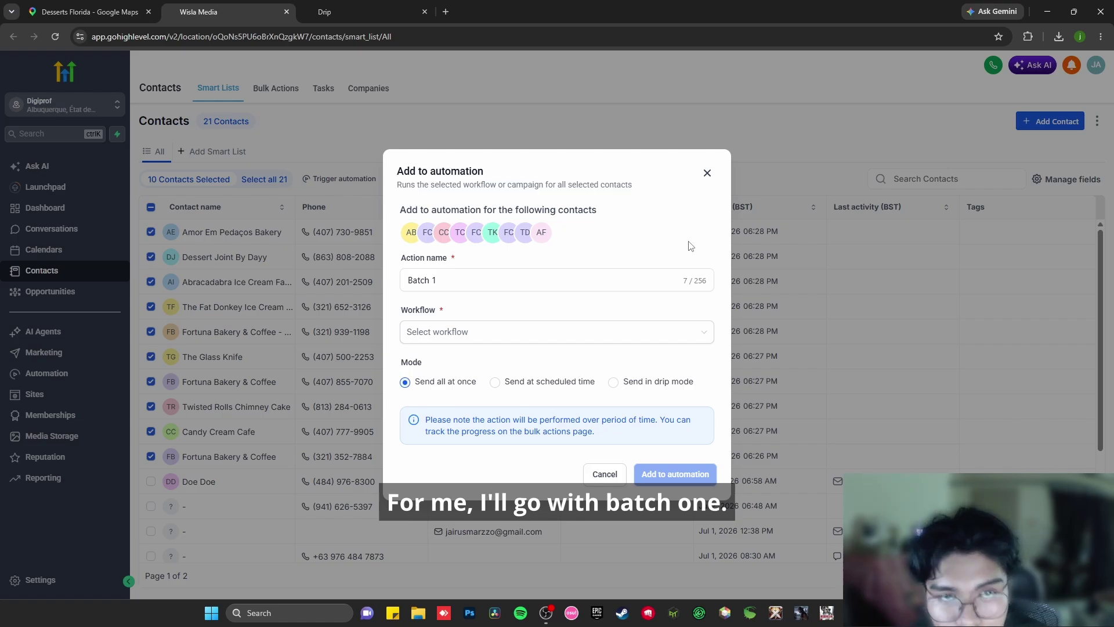
left_click(522, 334)
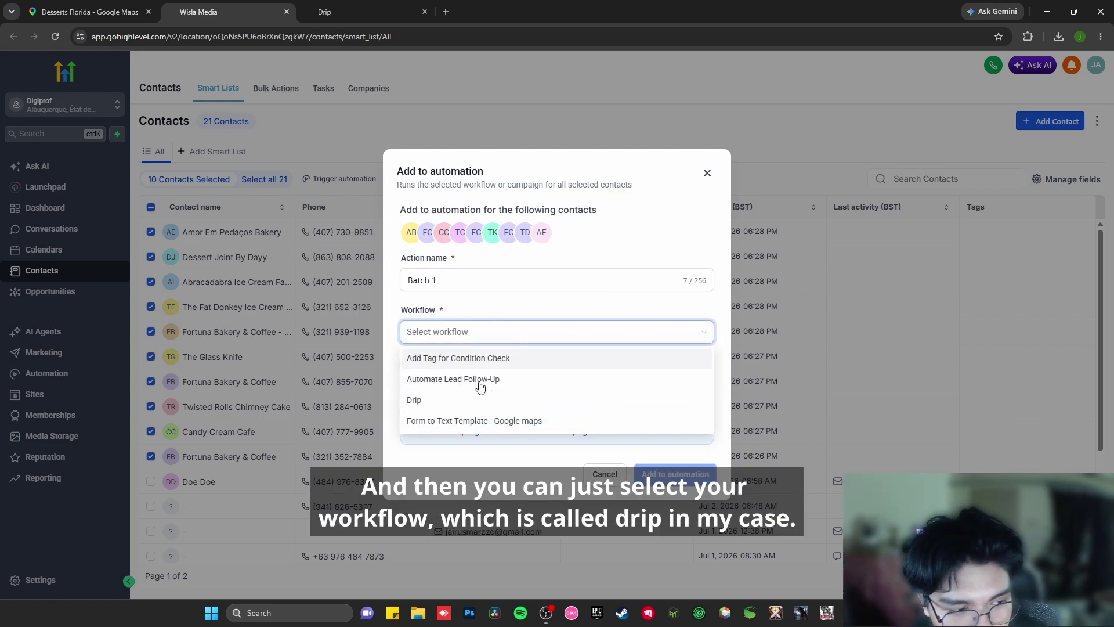
left_click(468, 402)
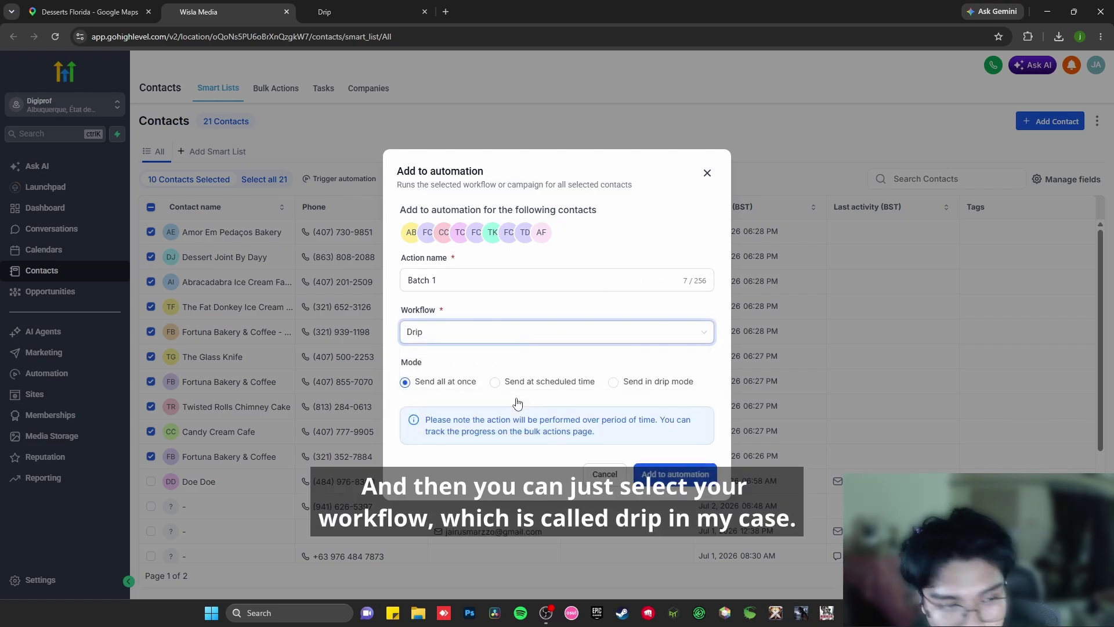
left_click(671, 479)
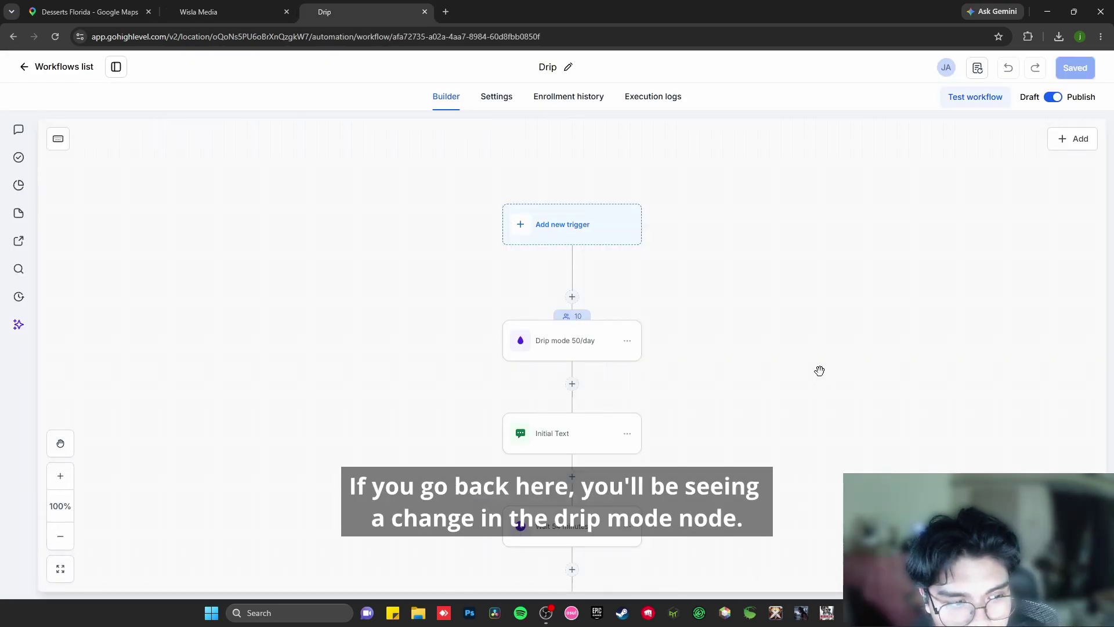
- Check the enrolled contacts at the Drip workflow's Drip mode 50/day action and look through the actions and conditions that follow
mouse_move(584, 358)
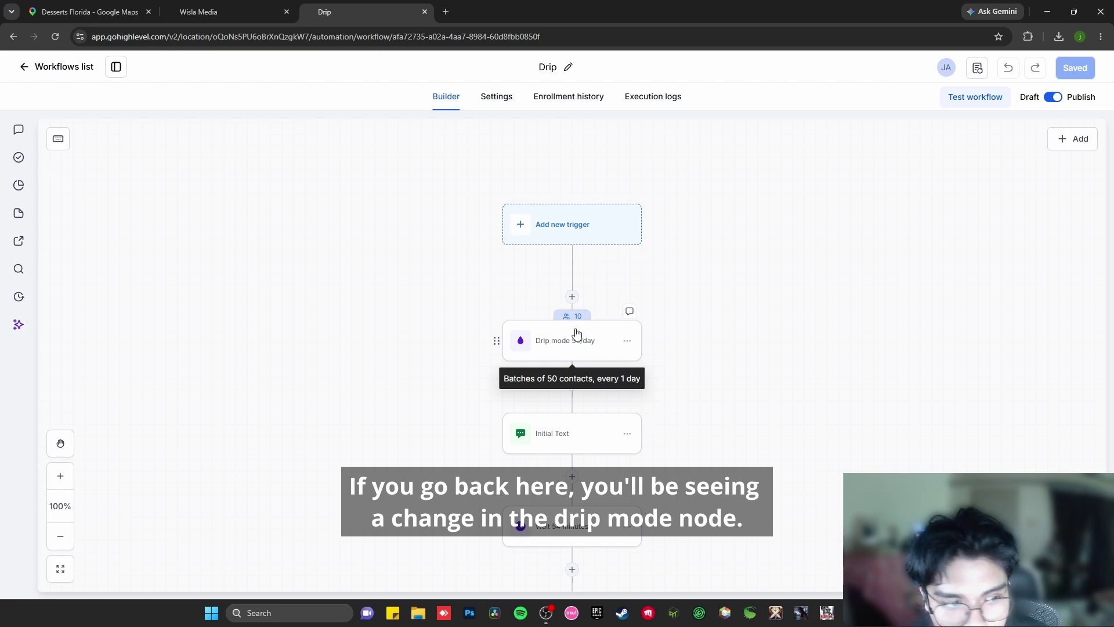
left_click_drag(746, 358, 750, 334)
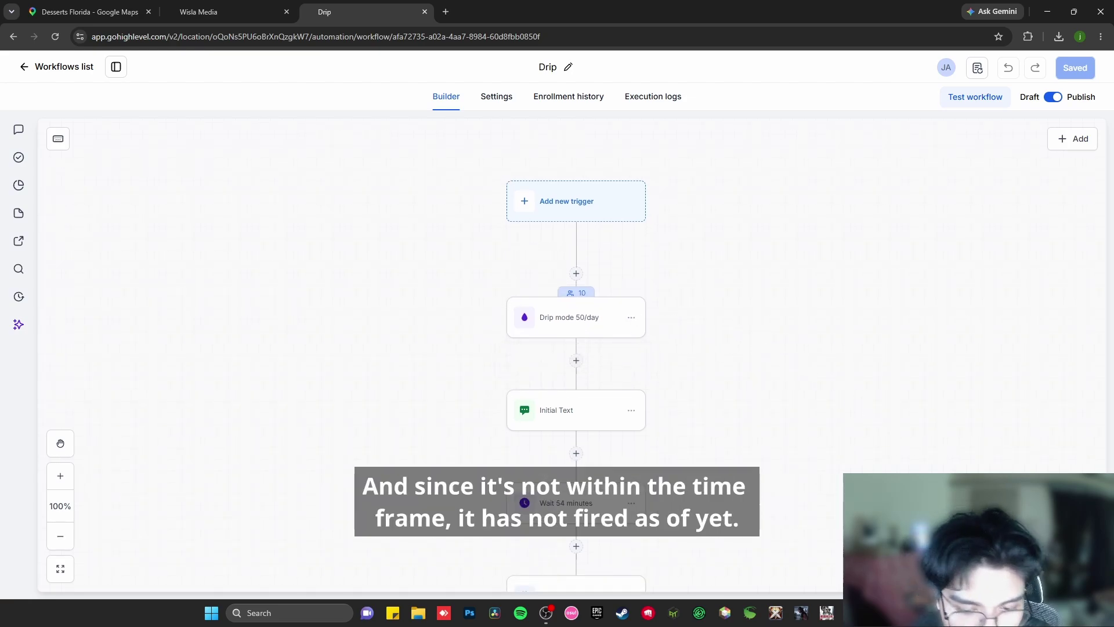
scroll(631, 350, "up", 1)
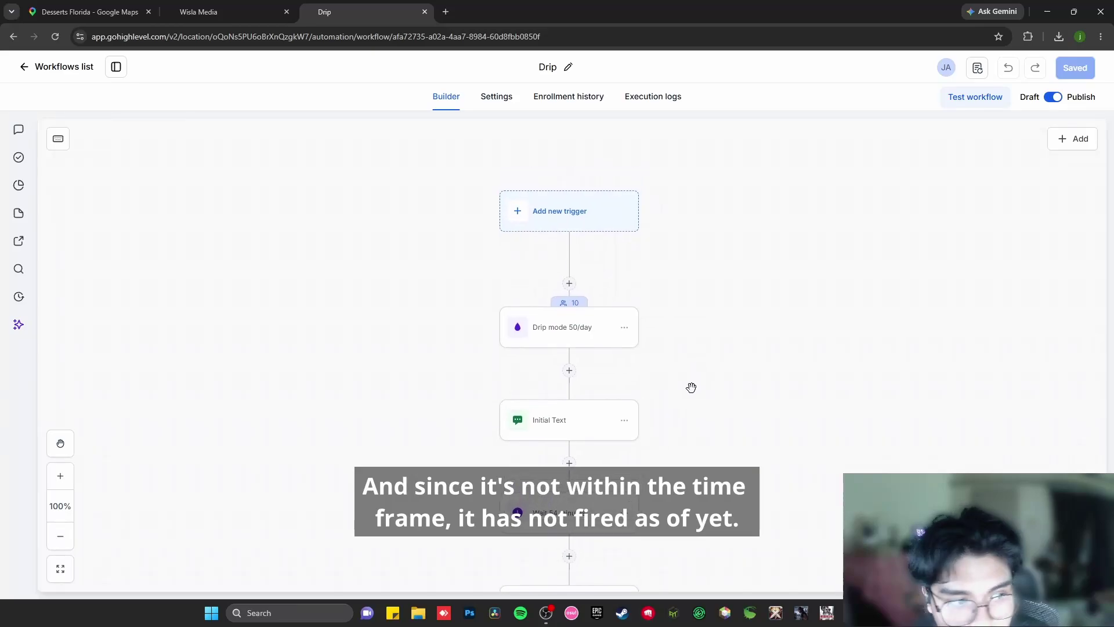
scroll(687, 318, "down", 3)
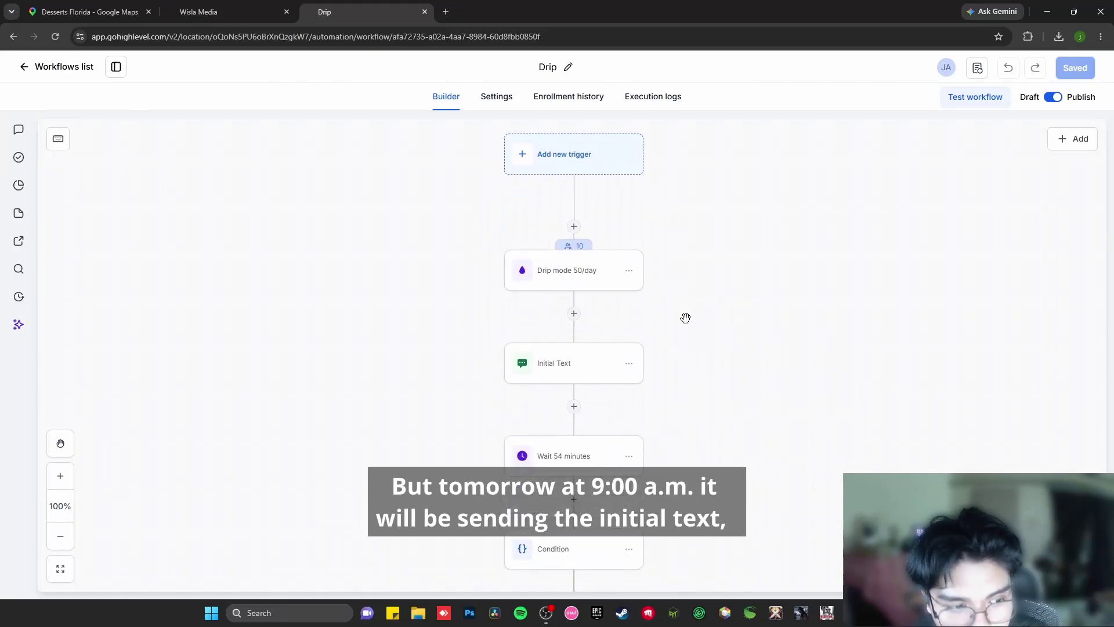
scroll(679, 387, "down", 3)
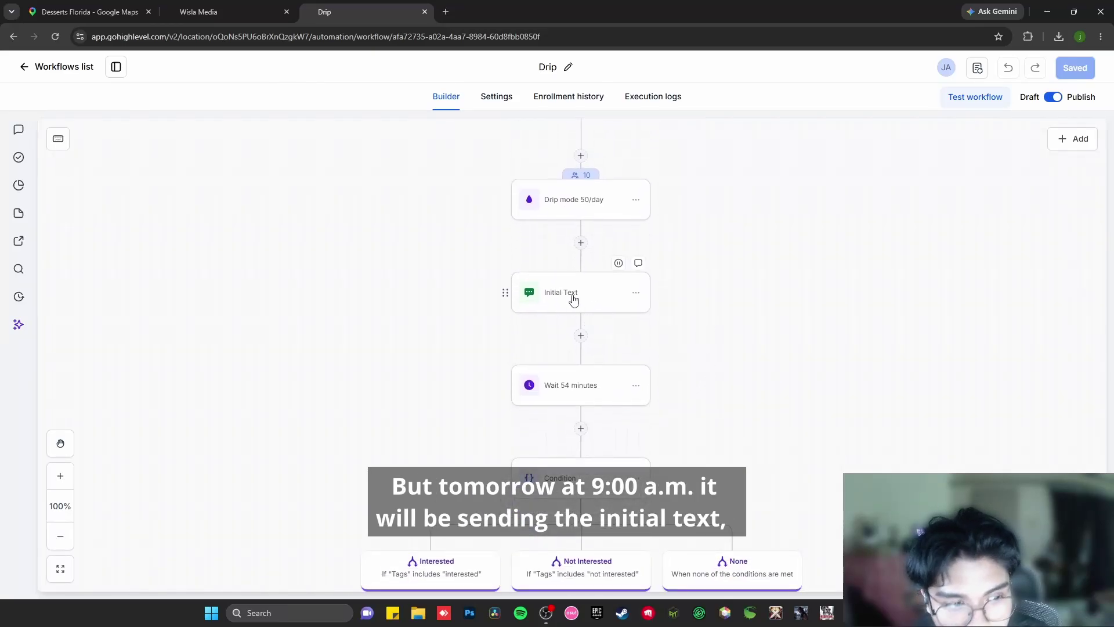
scroll(730, 422, "down", 15)
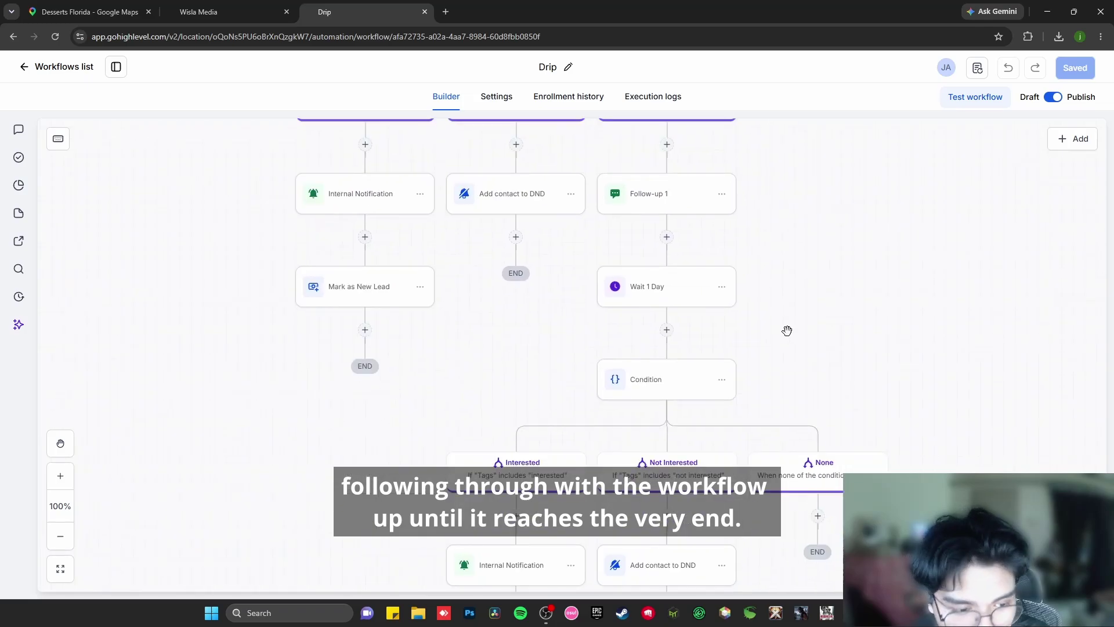
scroll(790, 385, "up", 10)
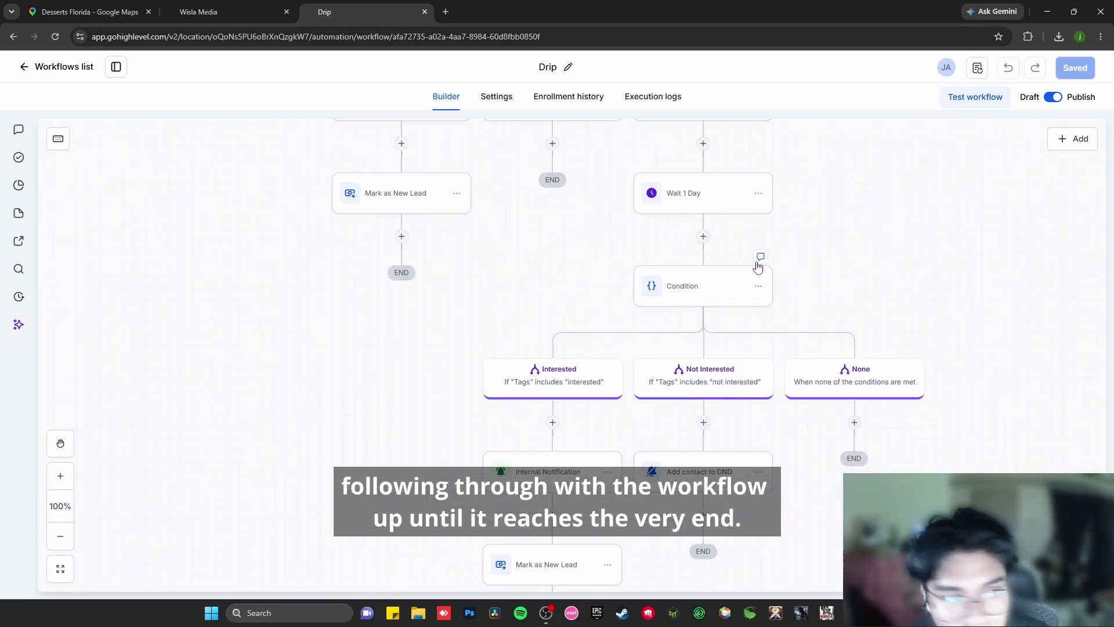
scroll(754, 282, "up", 10)
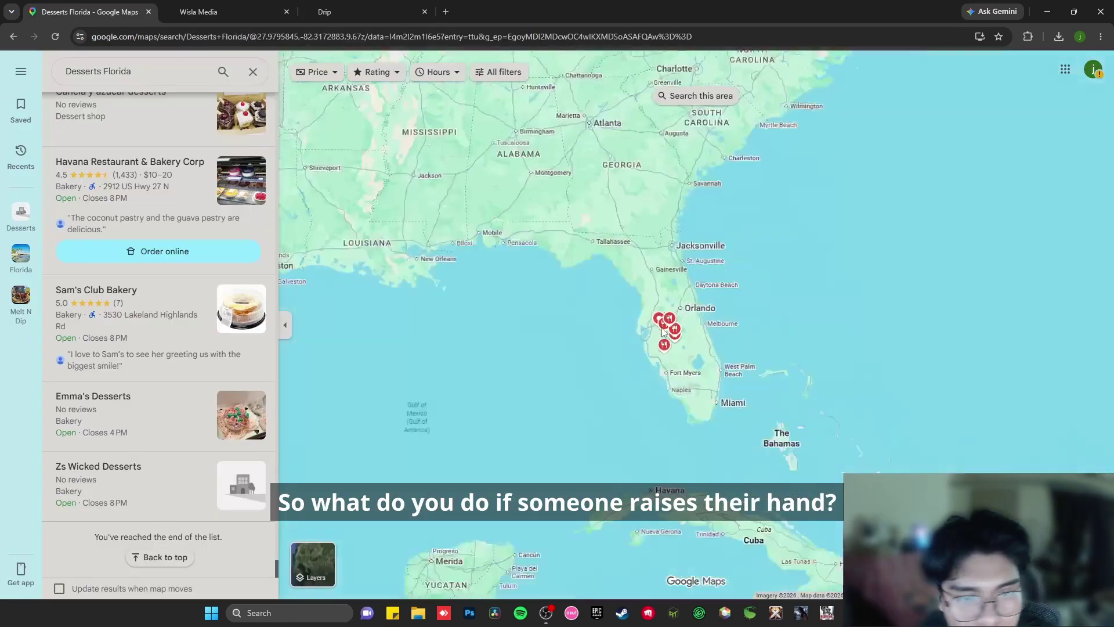
scroll(511, 205, "up", 5)
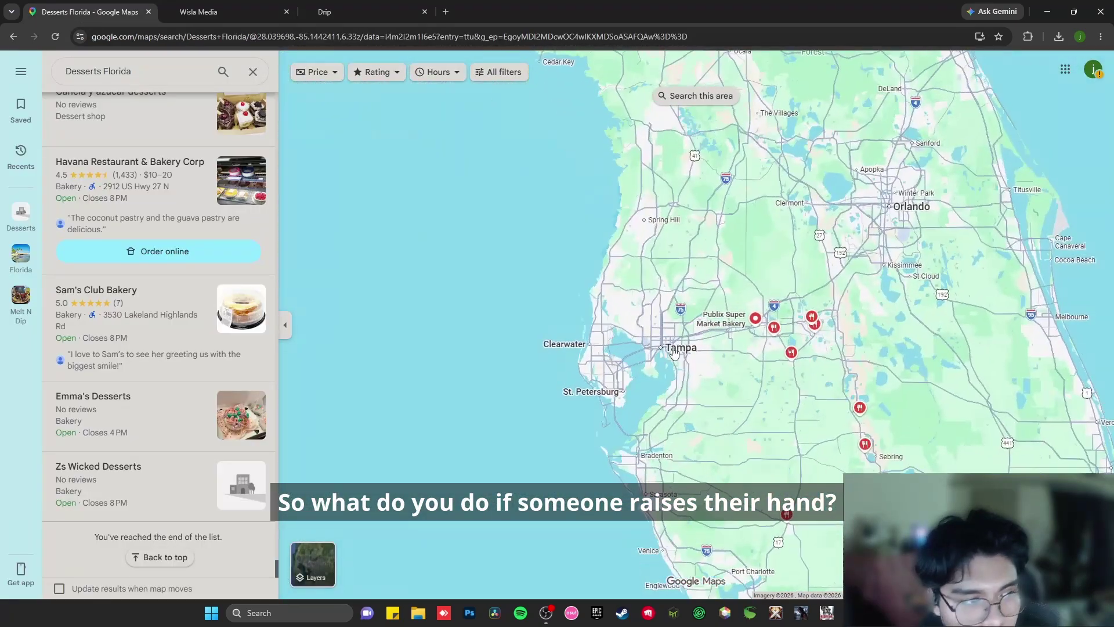
scroll(163, 284, "up", 8)
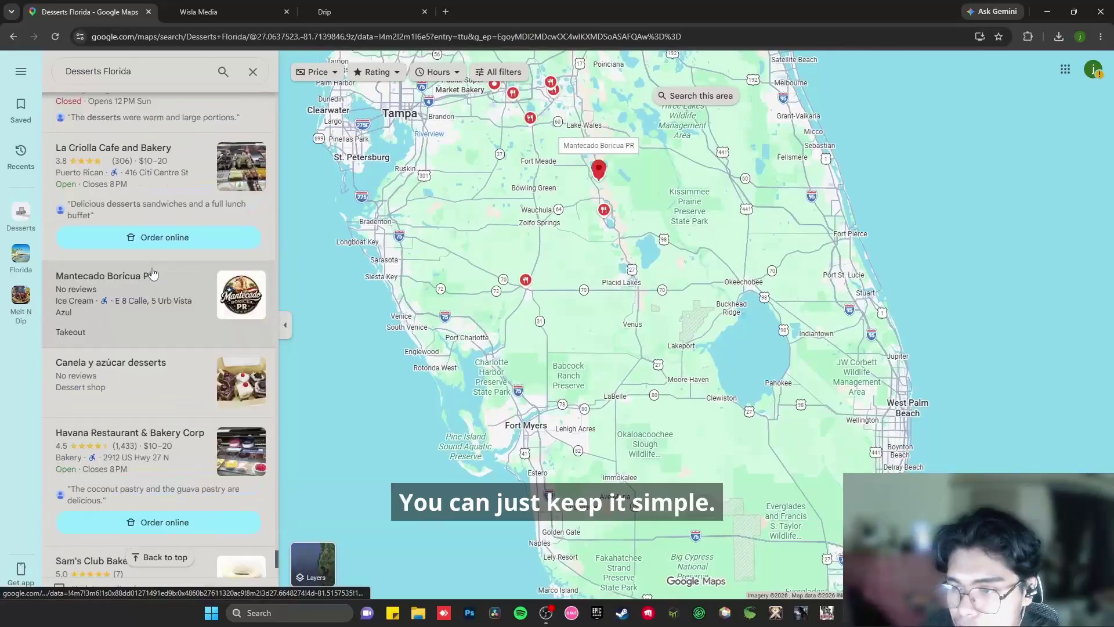
scroll(163, 283, "up", 15)
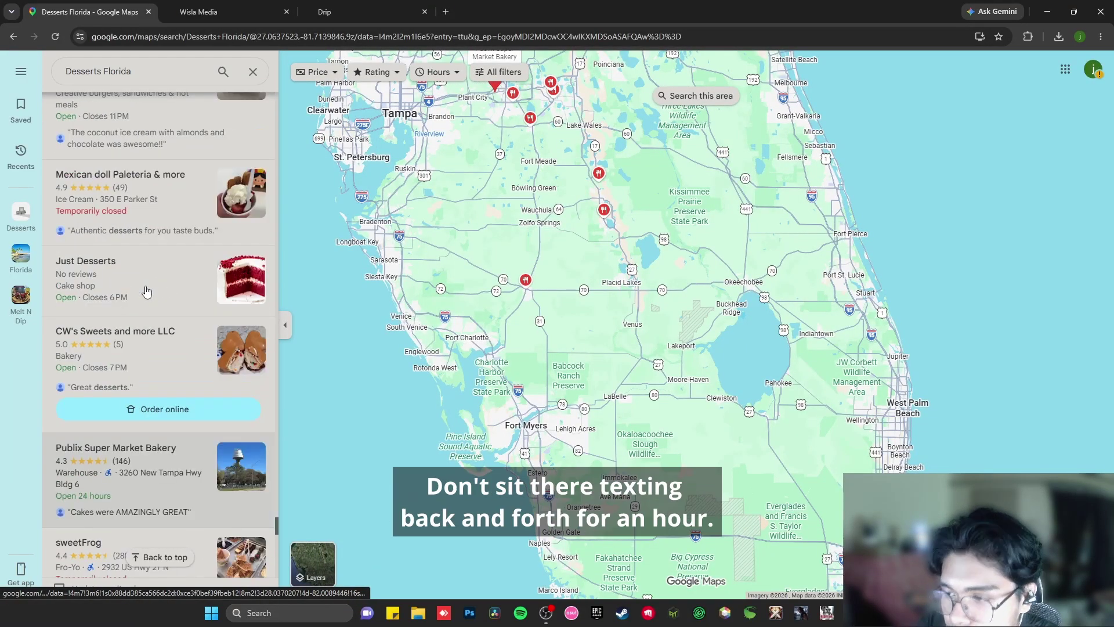
scroll(145, 292, "up", 15)
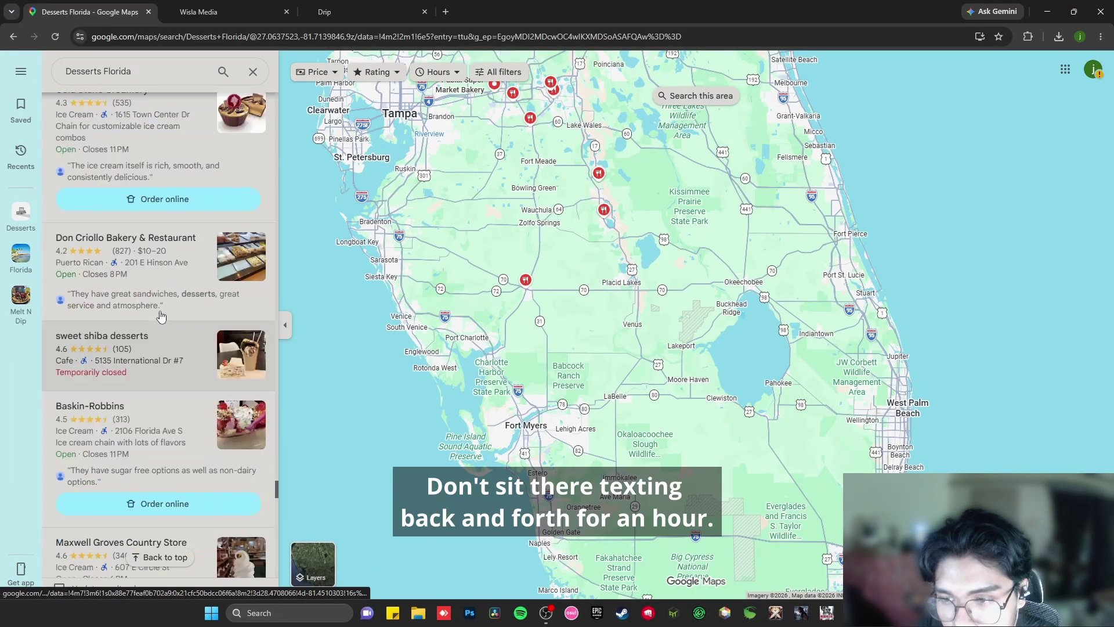
scroll(163, 316, "up", 15)
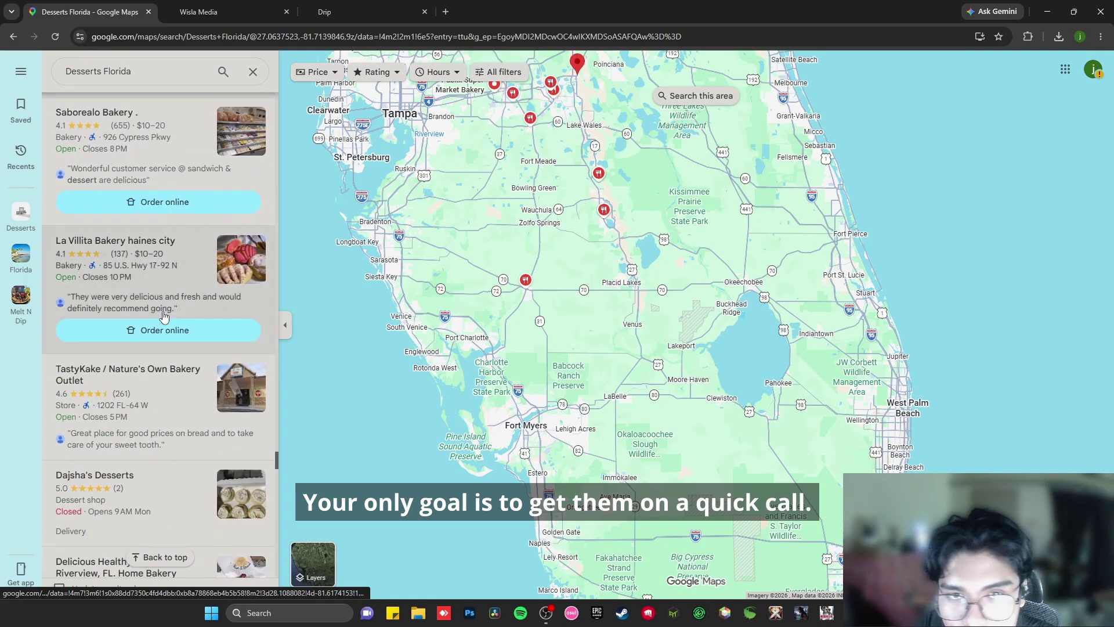
scroll(163, 315, "up", 15)
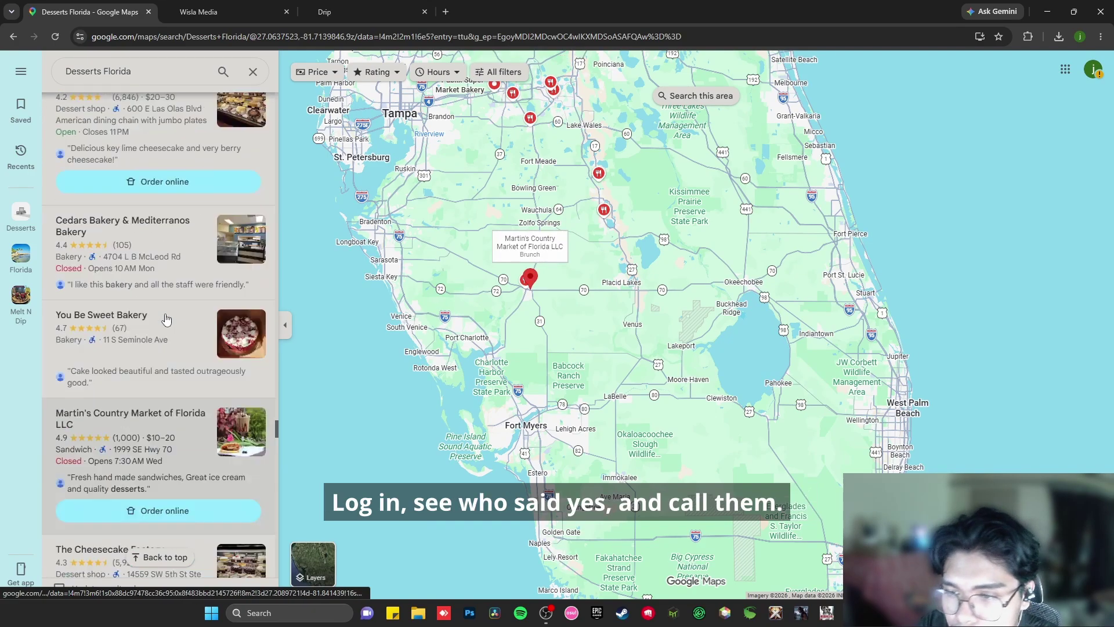
scroll(166, 318, "up", 5)
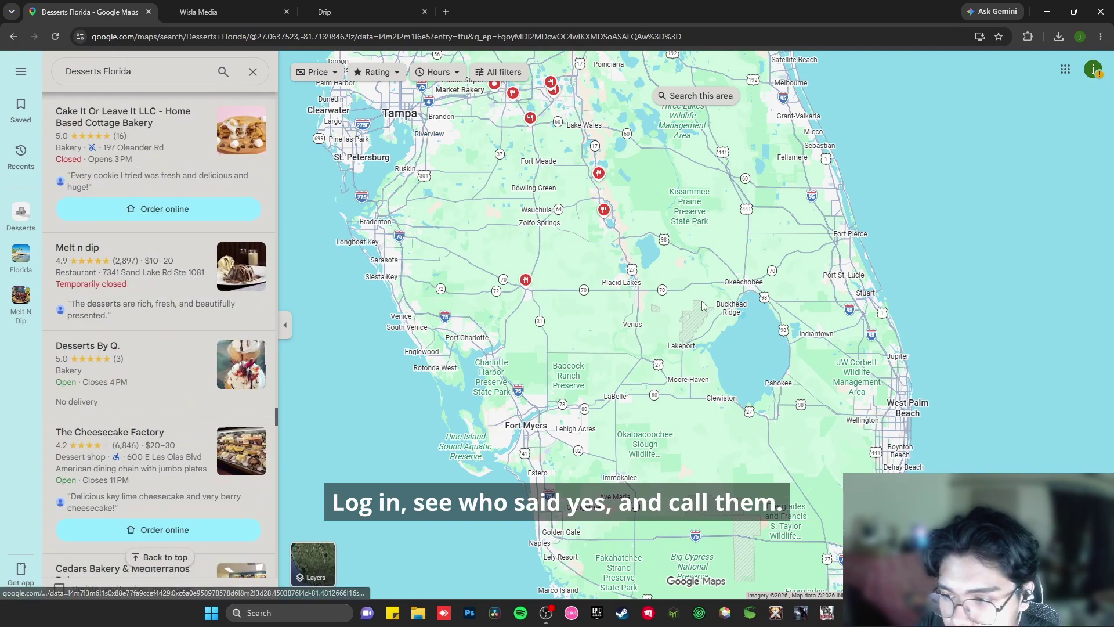
- Look back through the Desserts Florida business results and shift the map across southern Florida
scroll(254, 320, "up", 6)
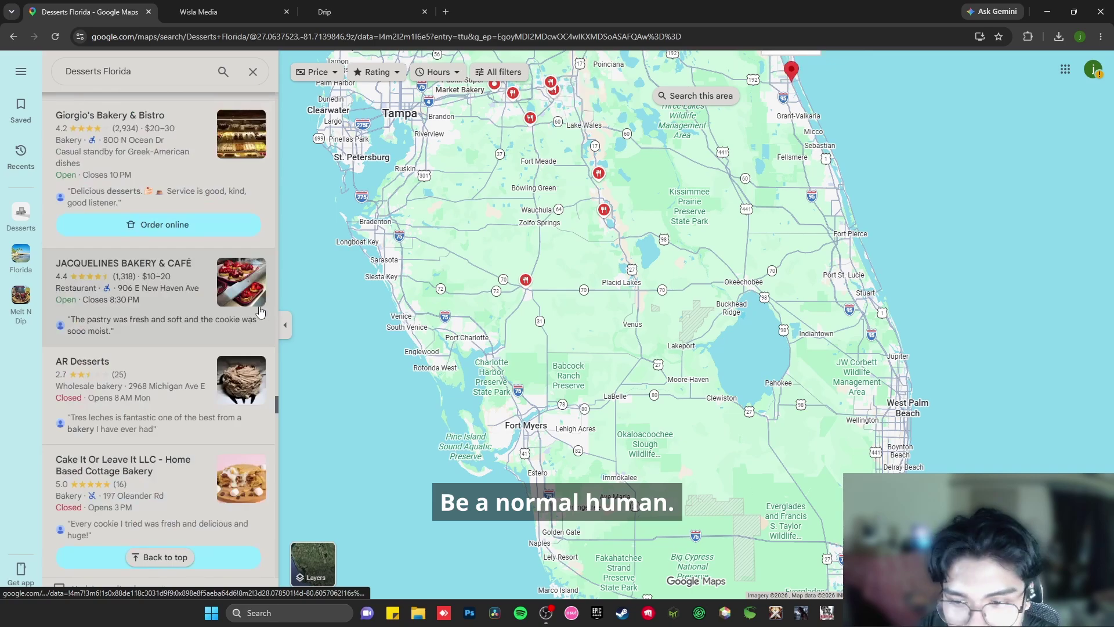
scroll(249, 314, "up", 10)
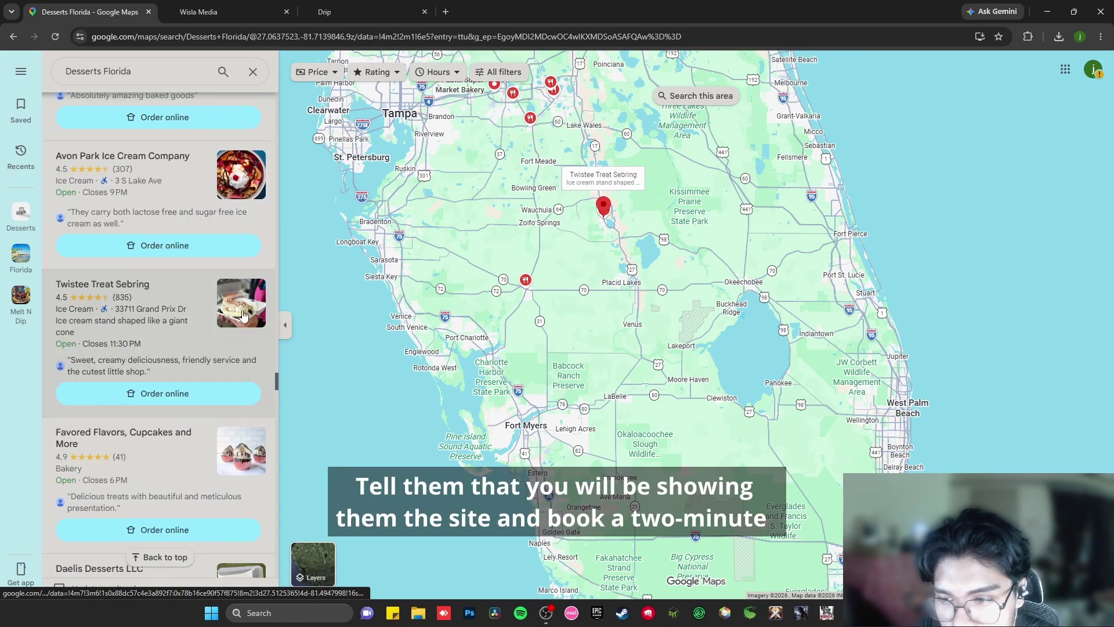
scroll(243, 315, "up", 6)
left_click_drag(435, 216, 508, 501)
left_click_drag(296, 332, 227, 5)
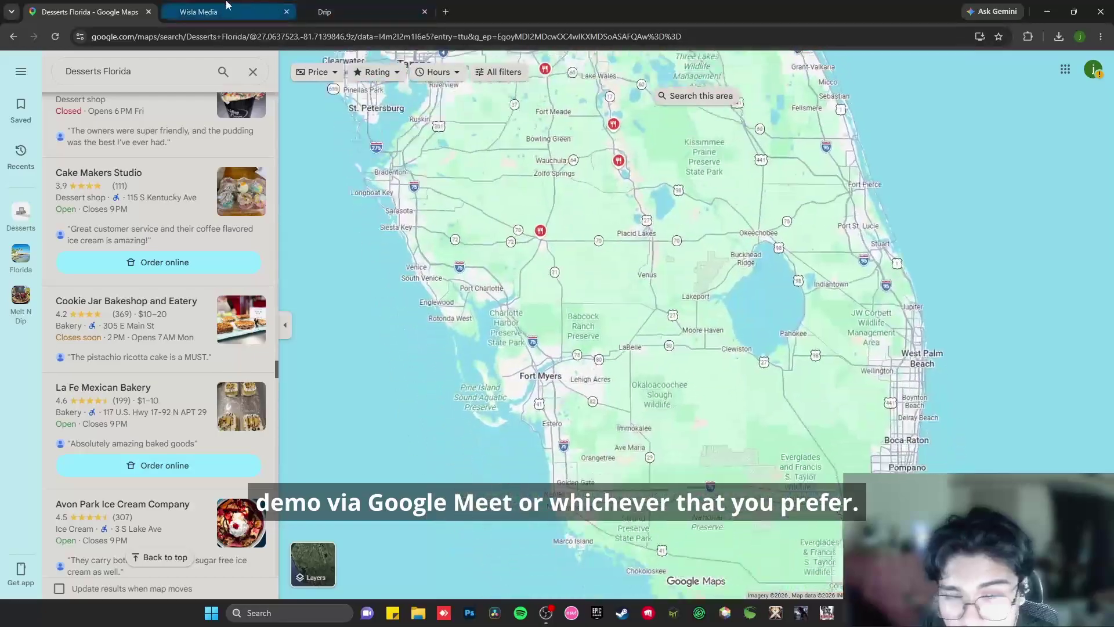
- Open the Amor em Pedaços Bakery contact and review its contact fields
left_click(226, 6)
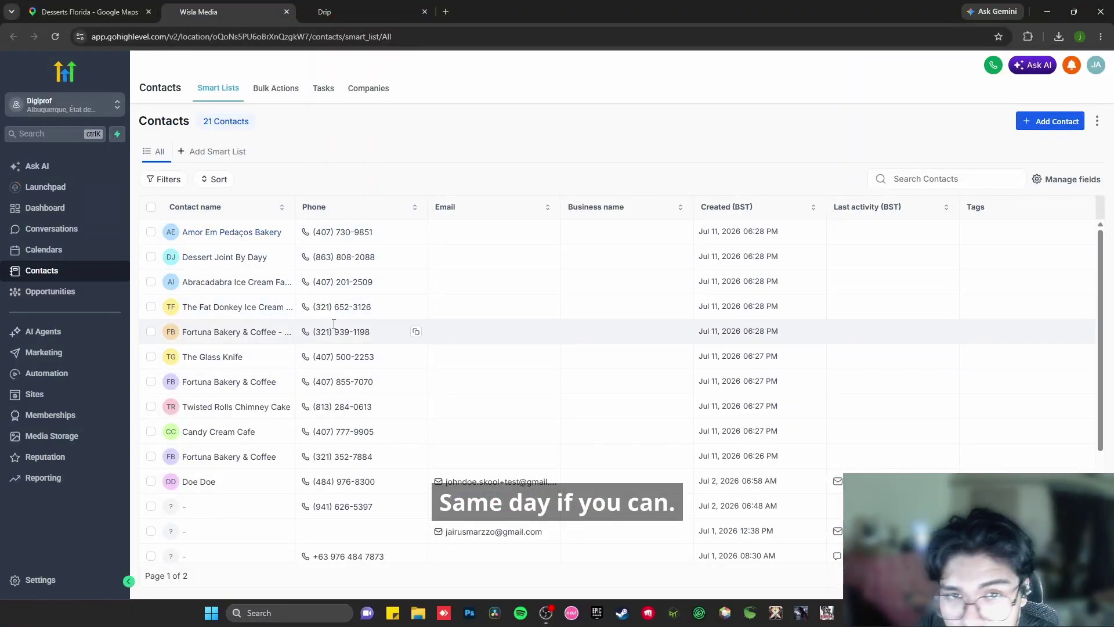
left_click(201, 232)
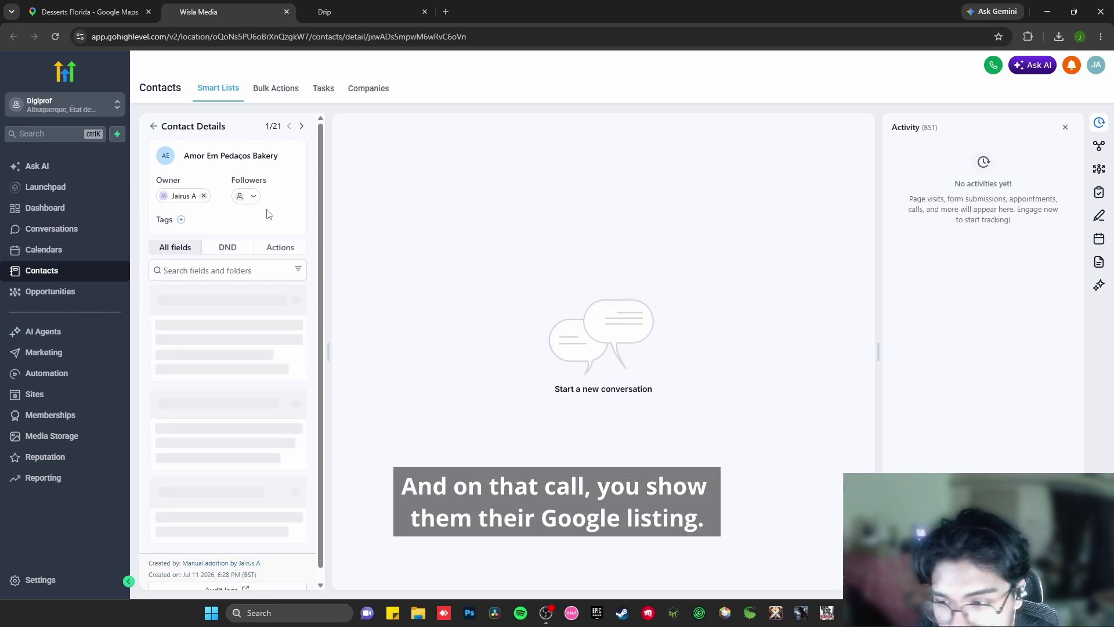
scroll(227, 365, "down", 1)
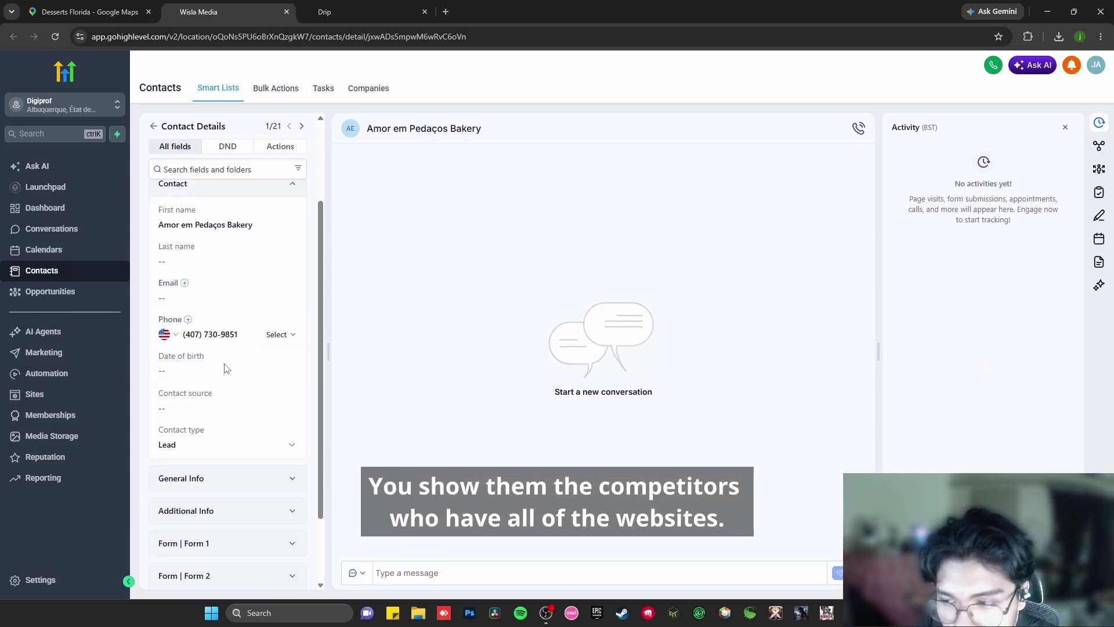
scroll(226, 368, "down", 1)
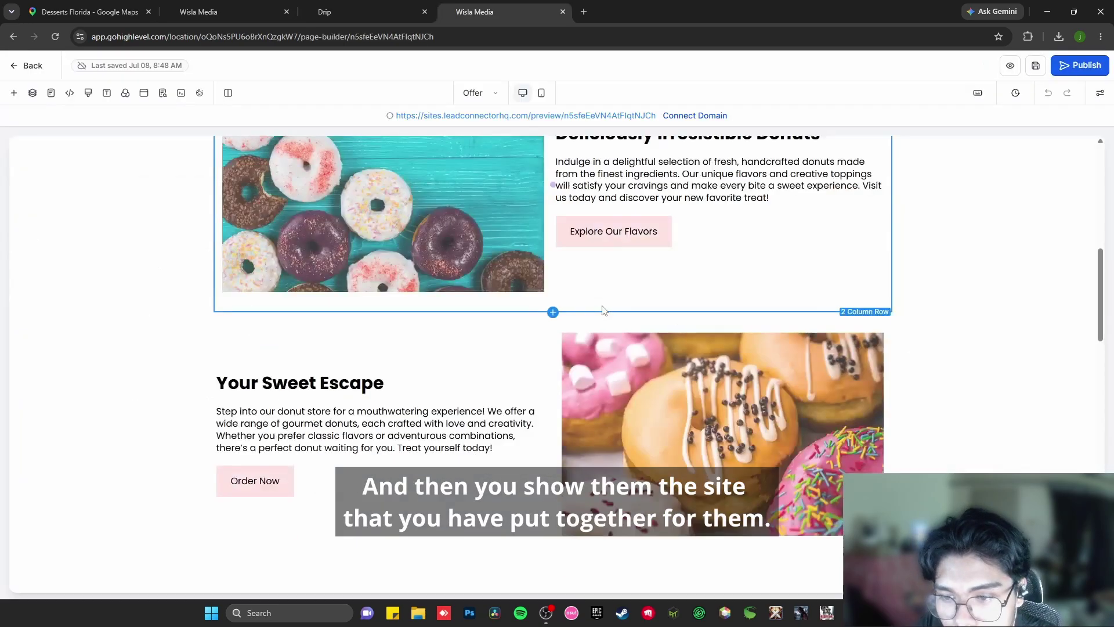
- Look over the donut shop's Offer page in the page builder, down to the footer and back to the top
scroll(603, 307, "down", 12)
scroll(610, 307, "down", 6)
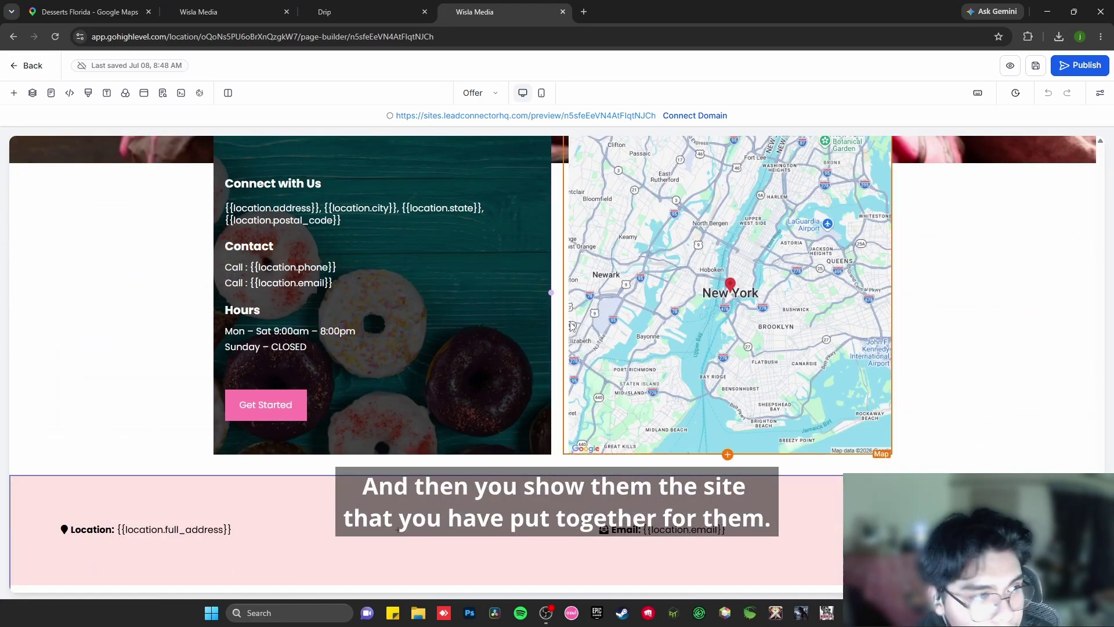
scroll(739, 383, "down", 1)
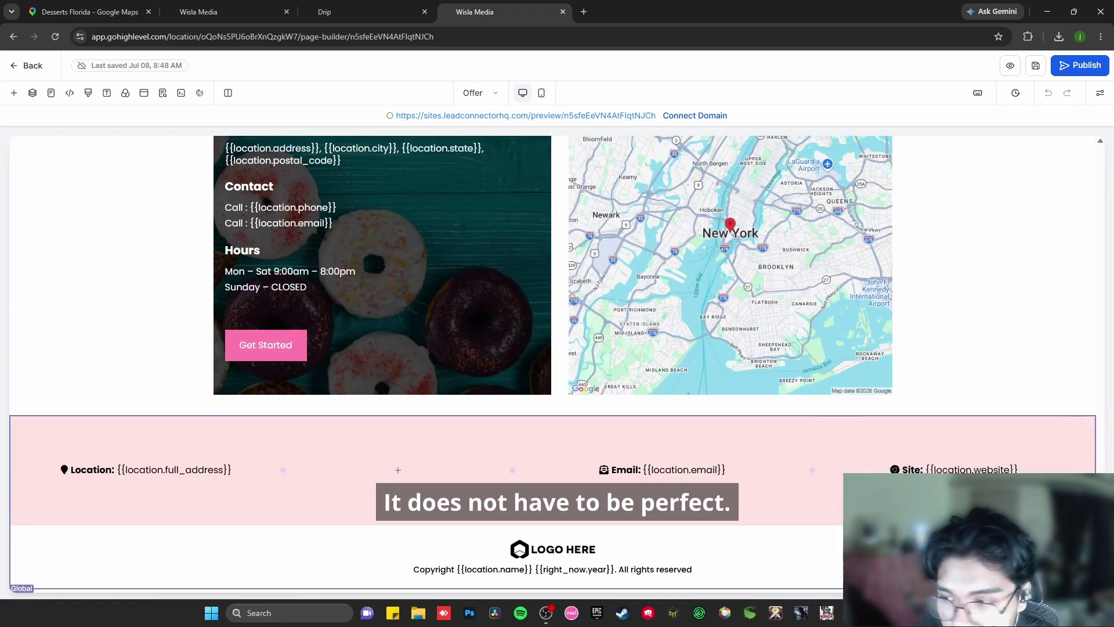
scroll(557, 348, "up", 20)
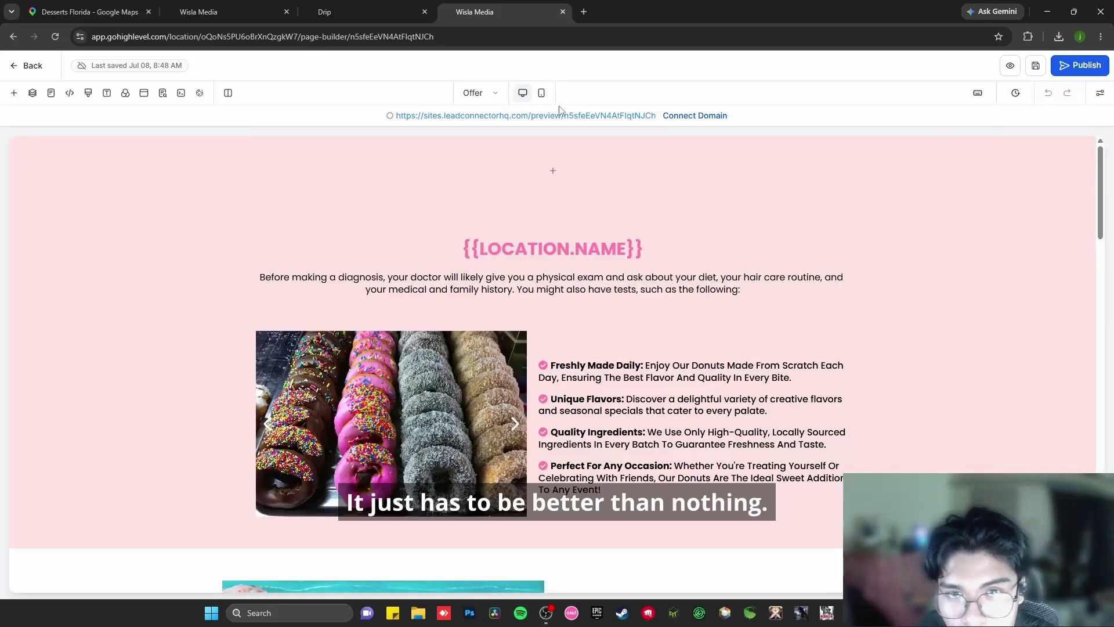
- Show the Offer page's layers and expand the Popup and Page groups to list their sections
left_click(228, 93)
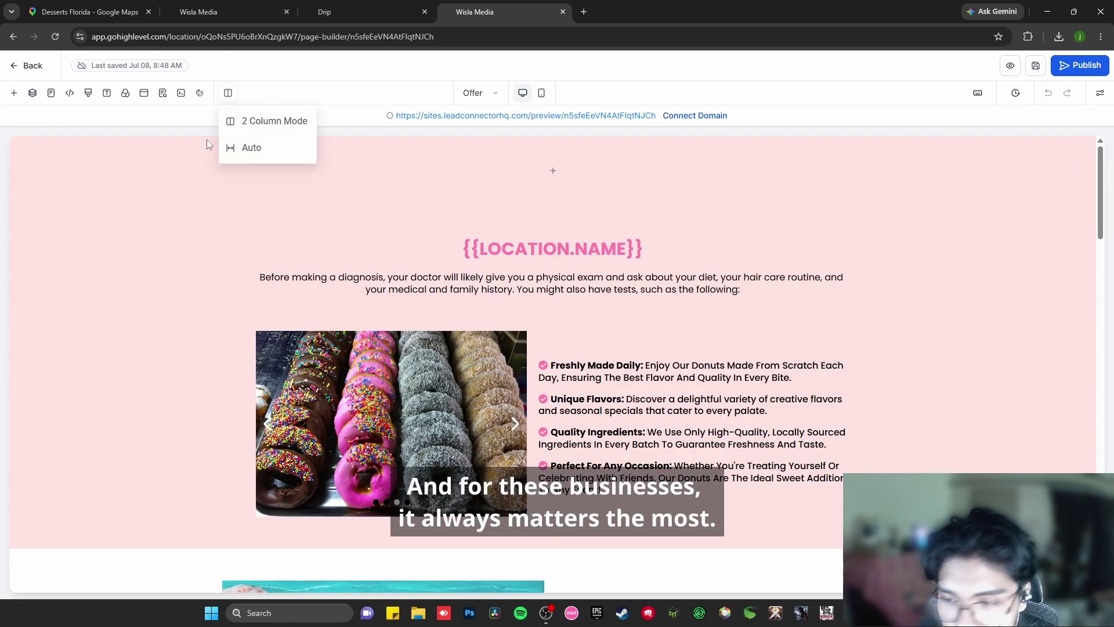
left_click(310, 86)
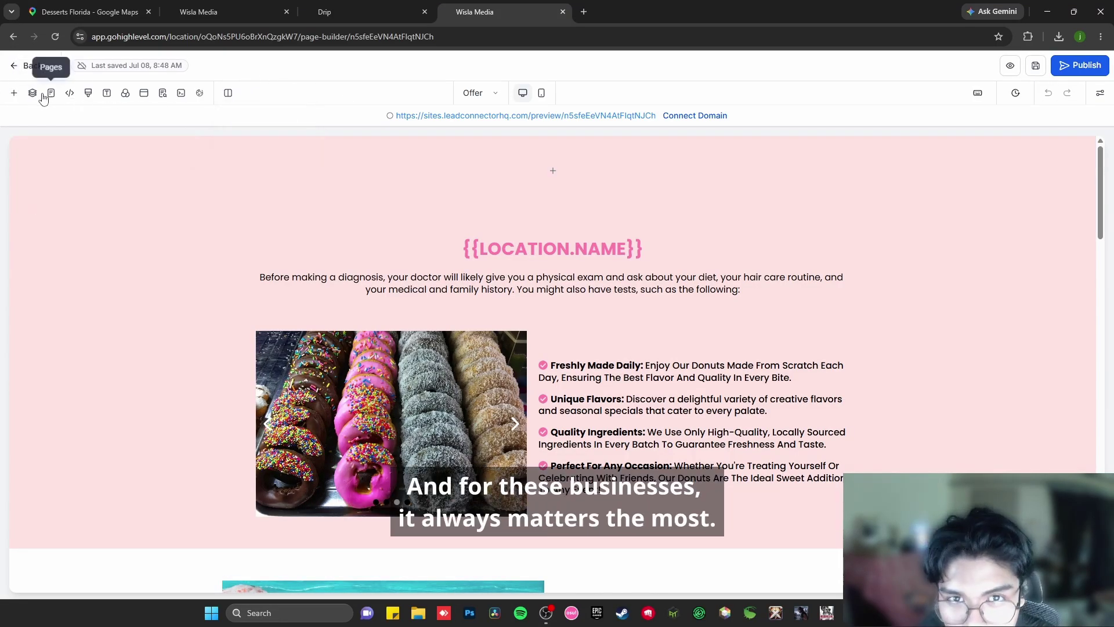
left_click(33, 94)
left_click(55, 237)
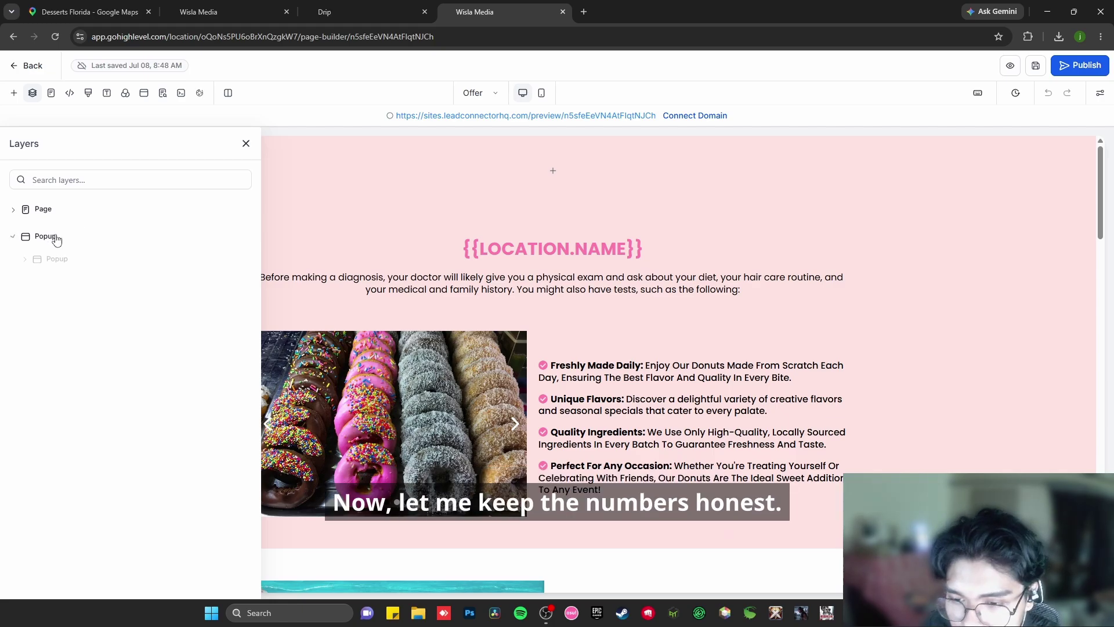
left_click(13, 209)
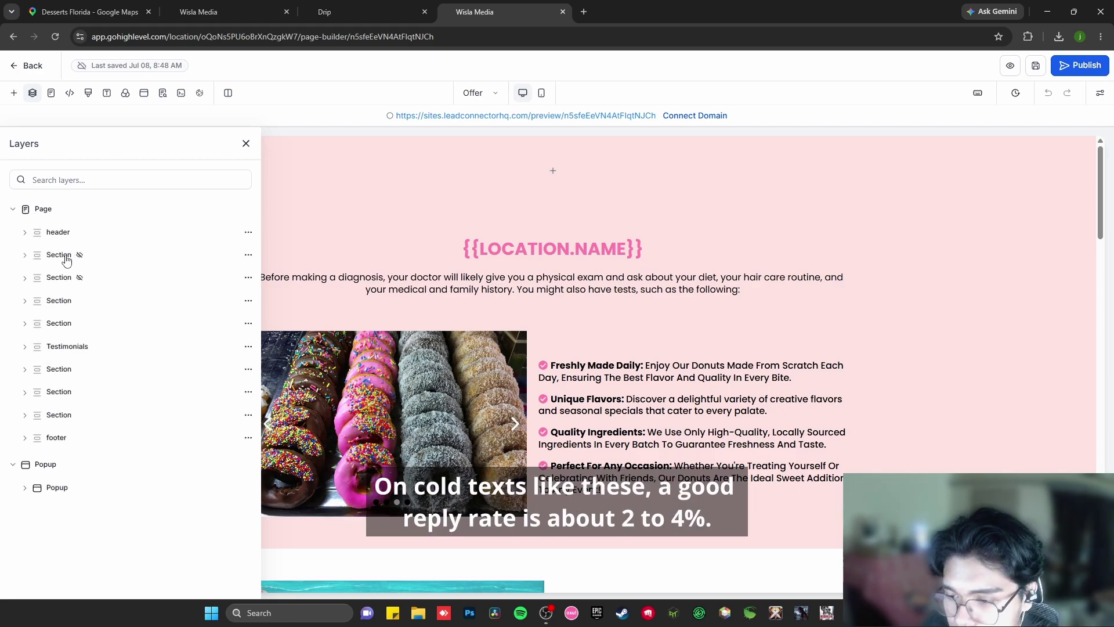
- Inspect the settings of the Quality Ingredients sub headline and a paragraph, and look through the page's testimonials and FAQ sections
left_click(687, 289)
left_click(669, 444)
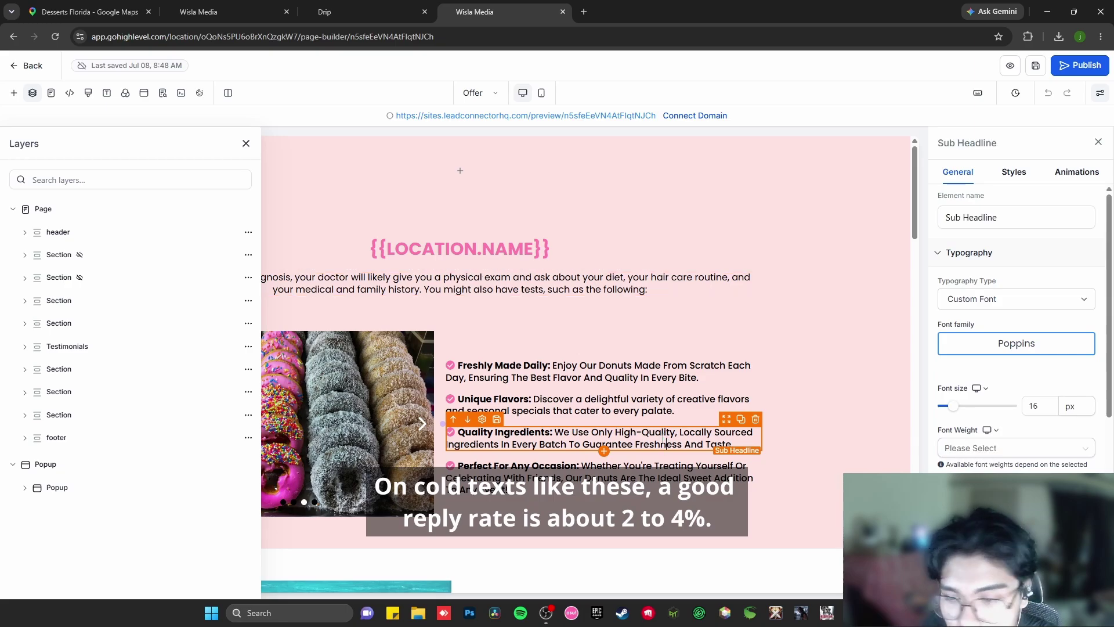
scroll(641, 405, "down", 5)
left_click(638, 392)
scroll(621, 389, "down", 8)
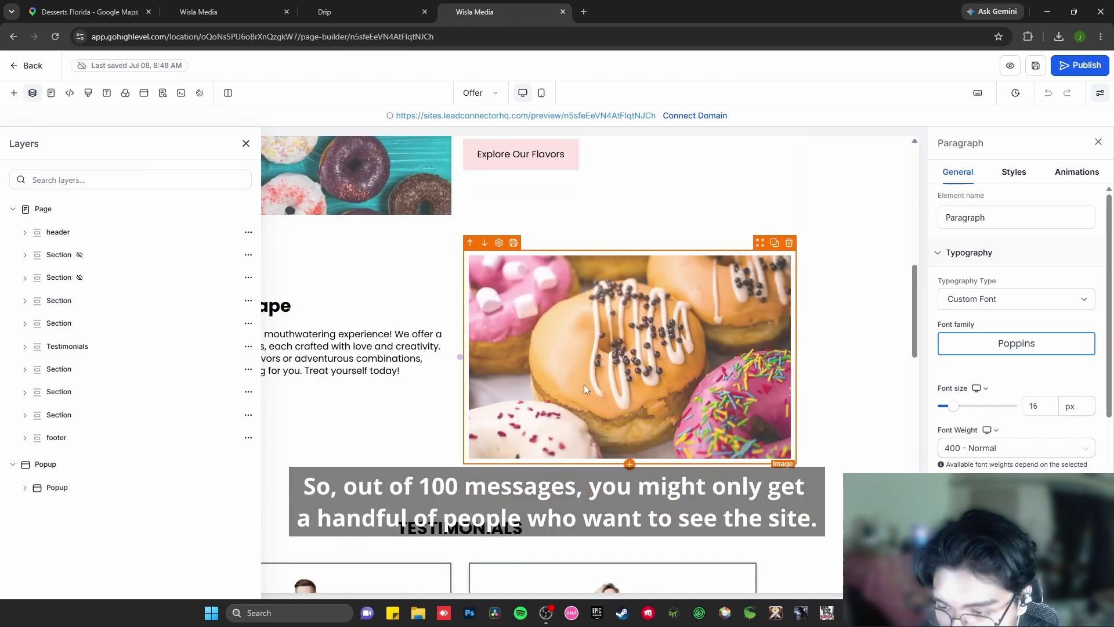
scroll(586, 407, "down", 5)
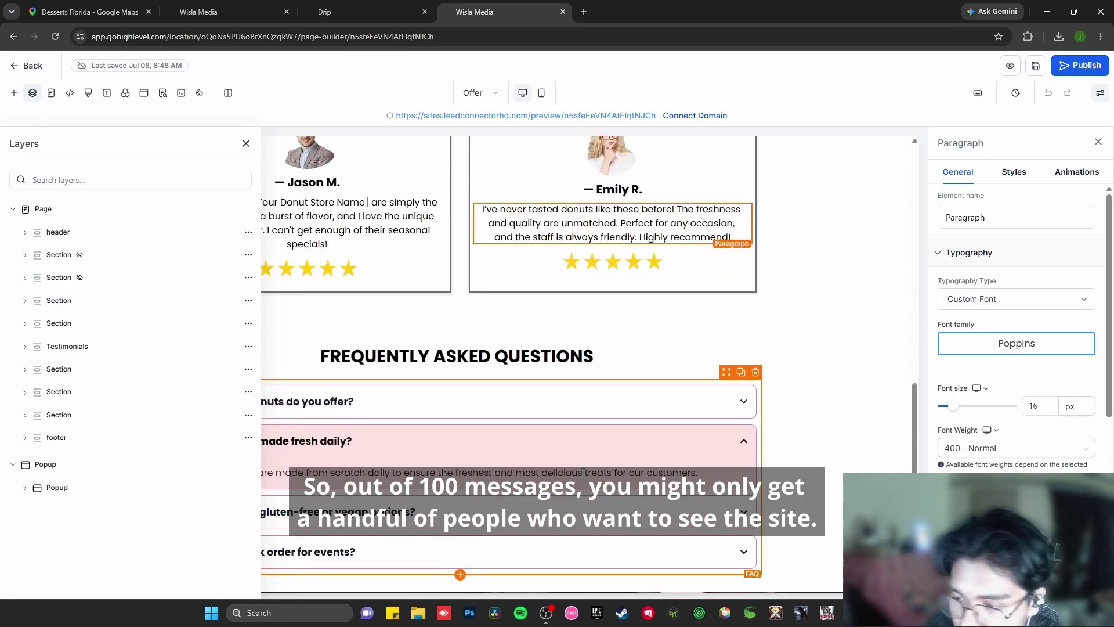
scroll(583, 454, "down", 3)
scroll(583, 451, "down", 3)
- Close the element settings and the layers list, and look over the Offer page's contact details, map and footer
left_click(1099, 142)
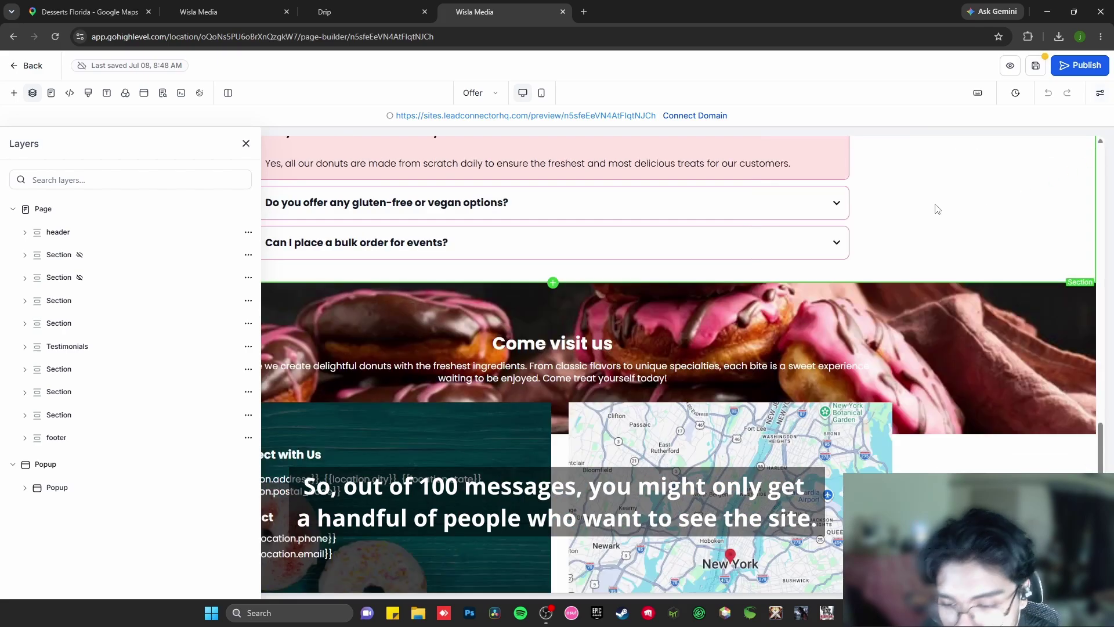
scroll(639, 340, "down", 3)
left_click(245, 144)
scroll(492, 304, "down", 3)
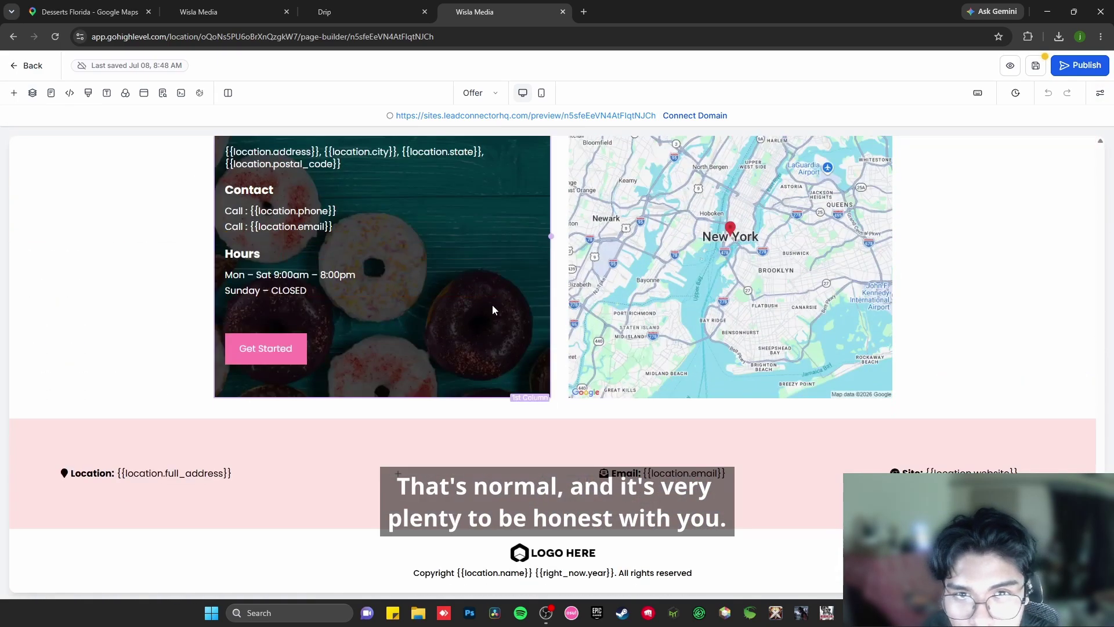
scroll(492, 304, "up", 3)
- Open the Add Tag for Condition Check workflow from the workflows list and review its Interested, Not Interested and None branches
left_click(366, 12)
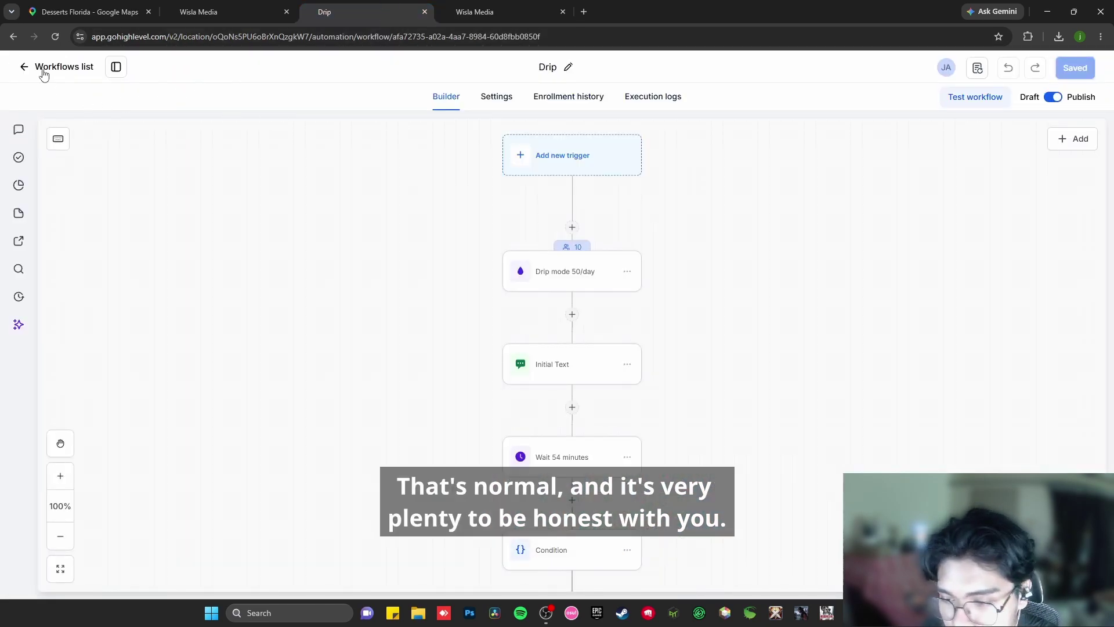
left_click(43, 70)
left_click(269, 273)
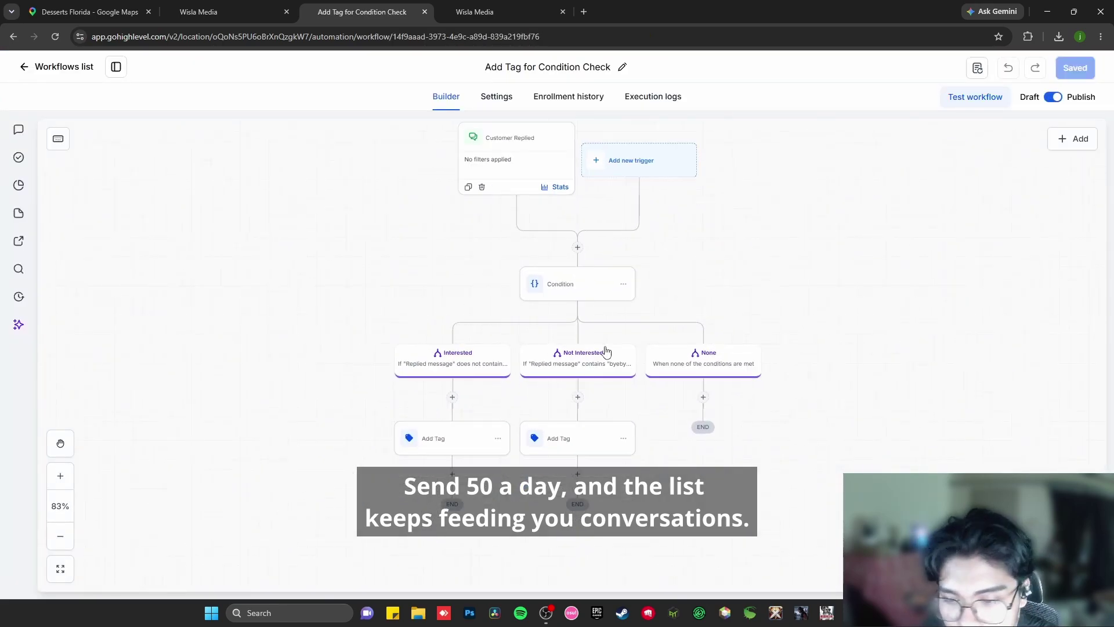
scroll(606, 351, "down", 3)
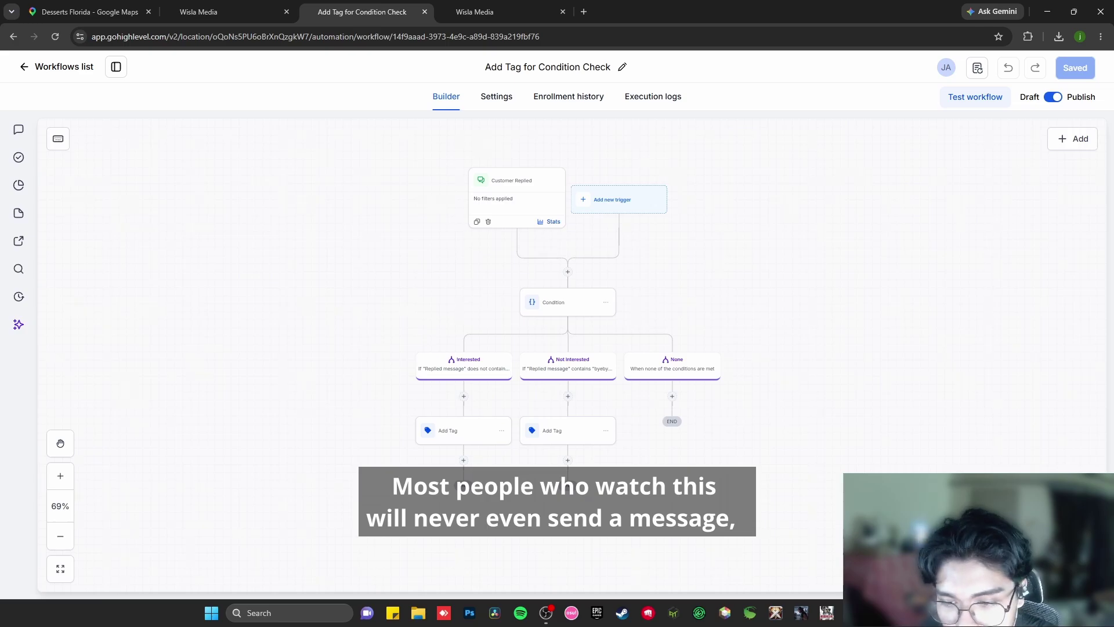
scroll(231, 261, "up", 3)
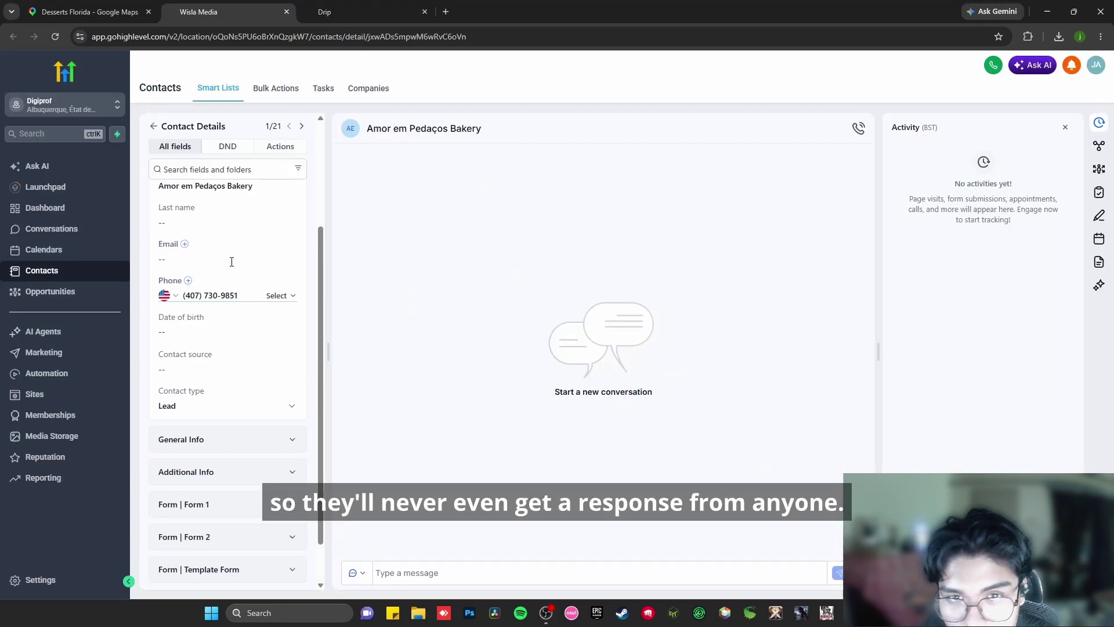
- Review the Drip workflow's action branches and its contact, time window and sender settings, and return to its builder
left_click(329, 7)
scroll(663, 375, "down", 5)
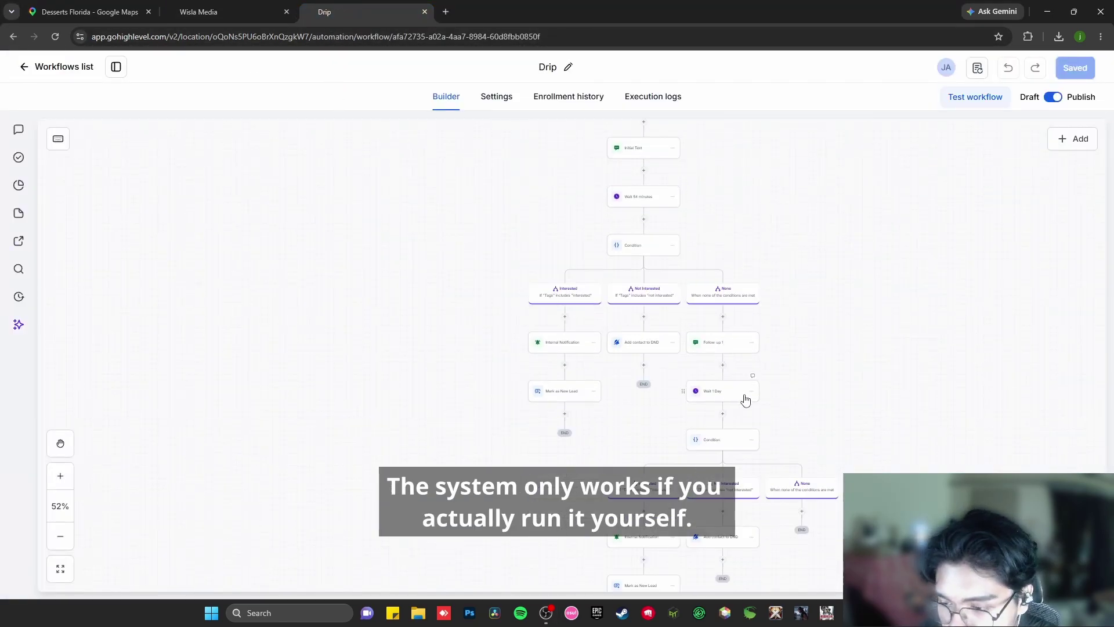
scroll(745, 400, "down", 3)
left_click(505, 99)
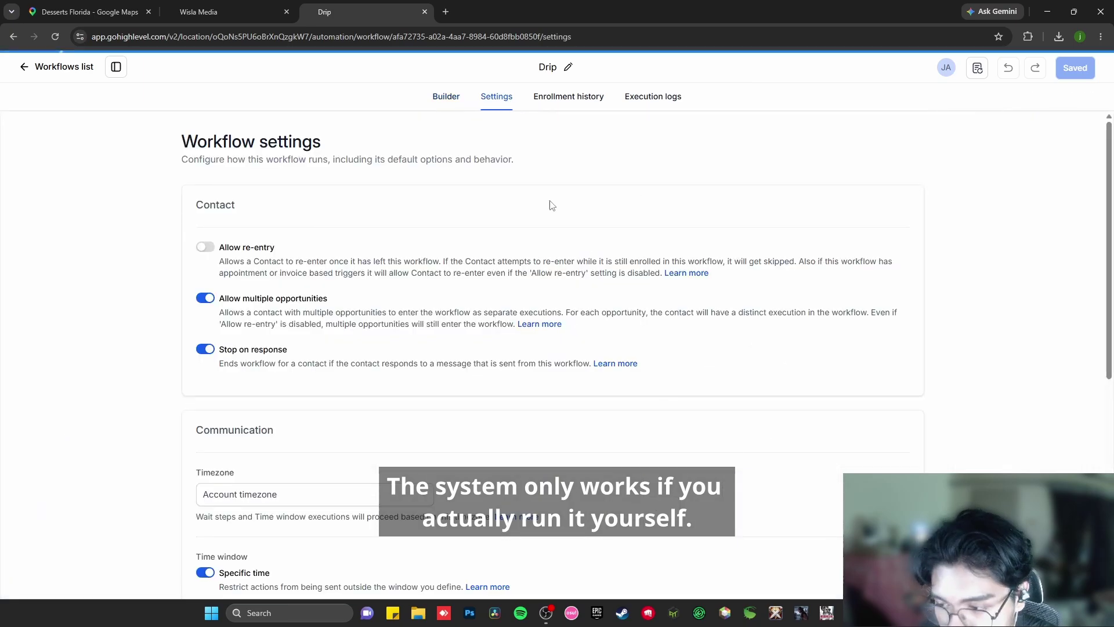
scroll(561, 254, "down", 5)
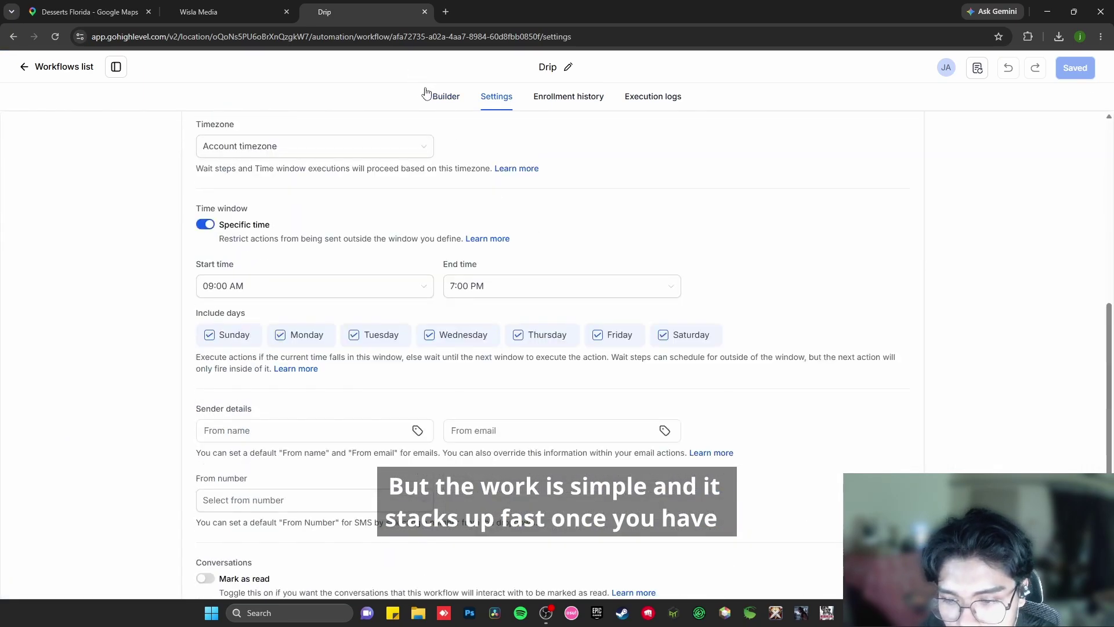
left_click(442, 96)
- Open the Sites area in a separate browser tab and open the Donut Shop funnel's Offer page for editing
left_click(198, 12)
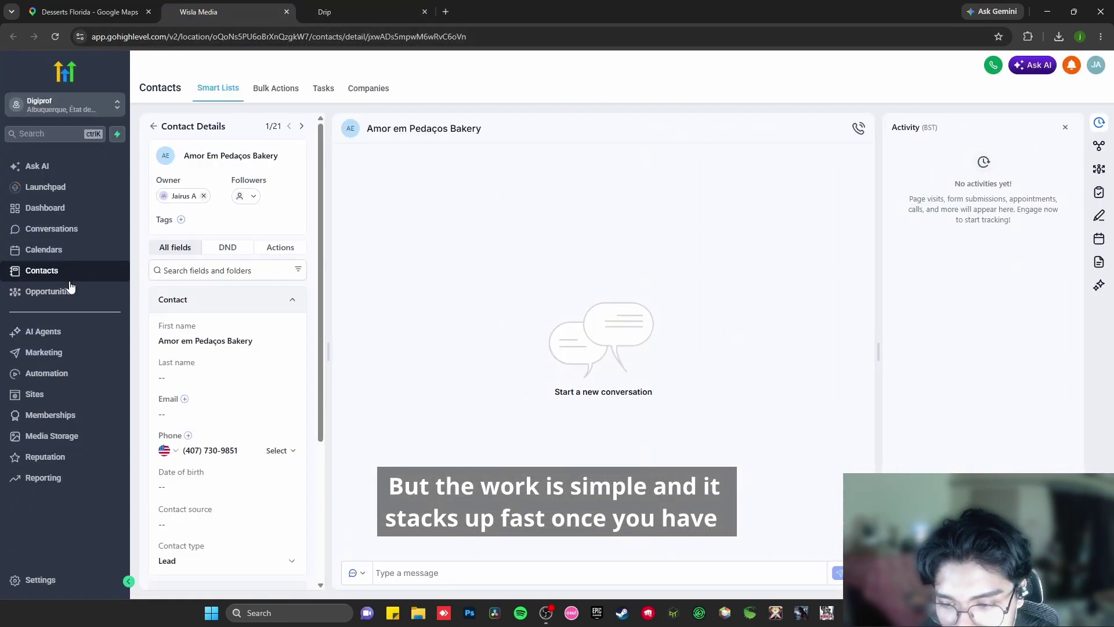
middle_click(36, 397)
left_click(493, 11)
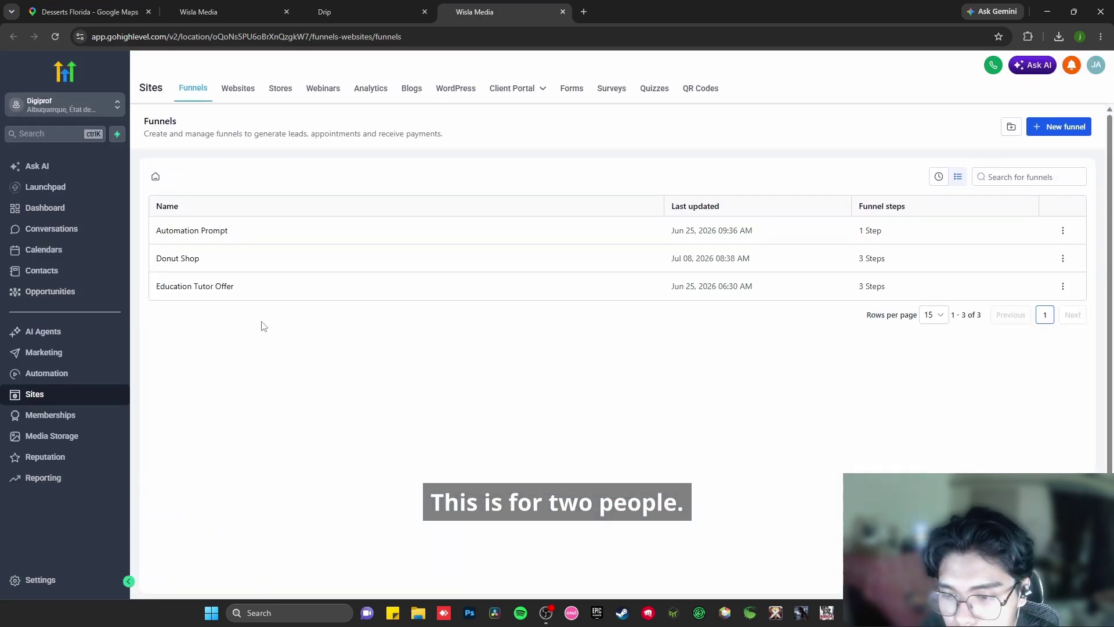
left_click(186, 265)
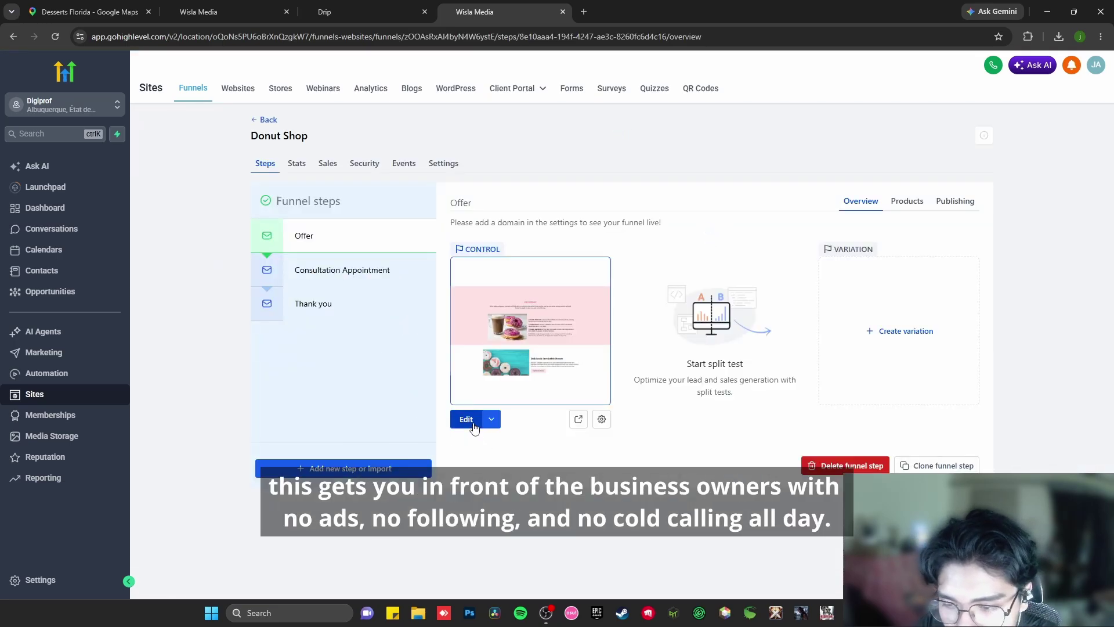
left_click(467, 420)
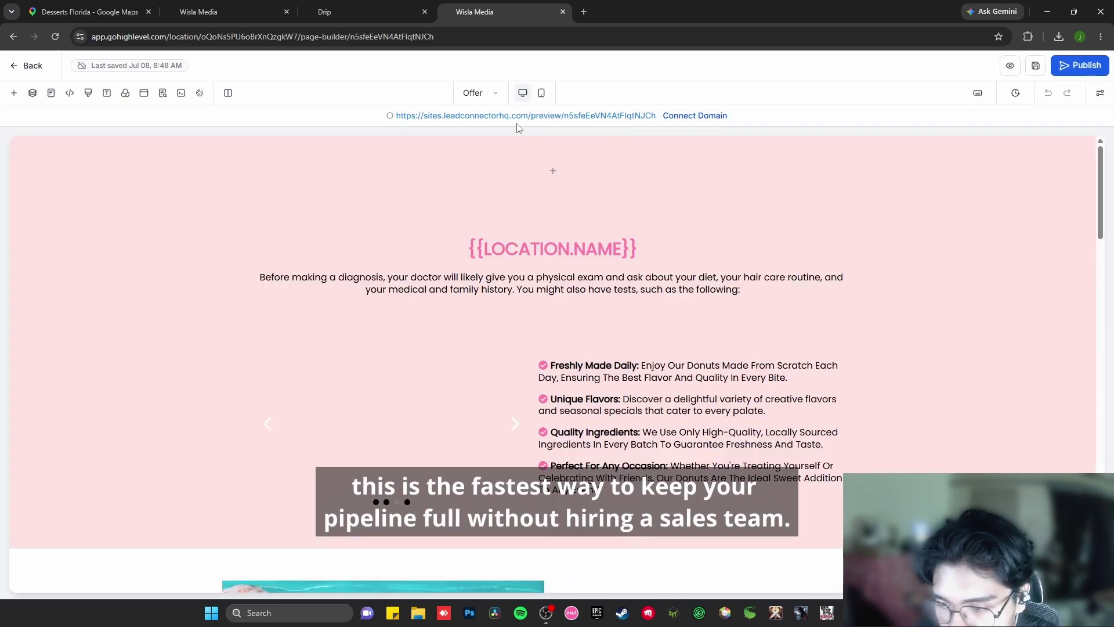
- Preview the Offer page, close the preview, glance over the page in the editor, and close it to return to the Drip workflow
left_click(555, 116)
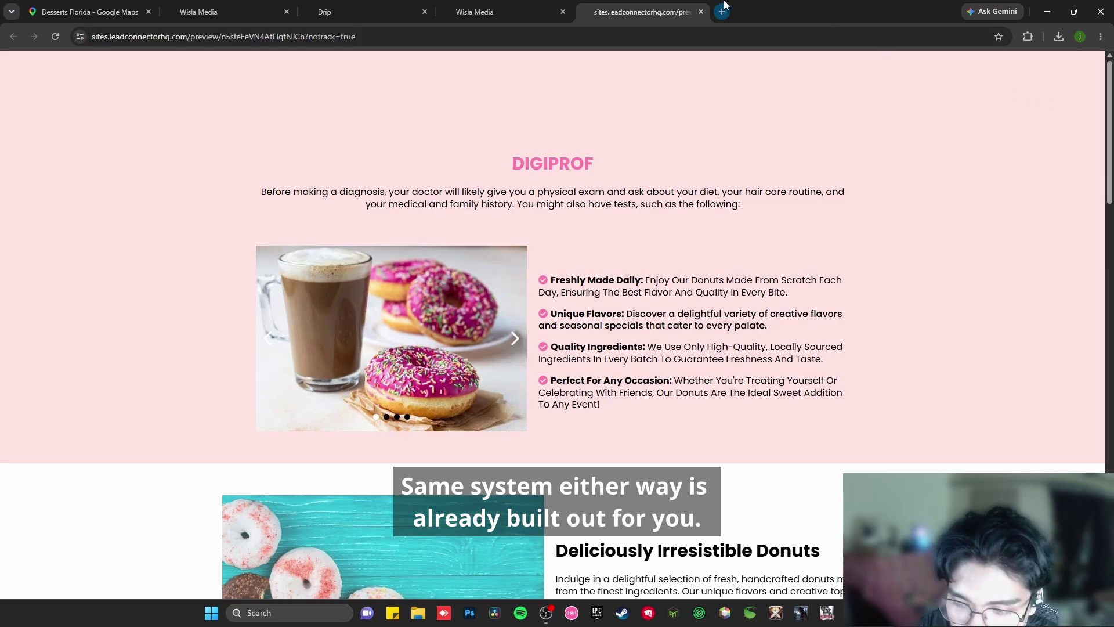
left_click(701, 12)
scroll(599, 301, "down", 6)
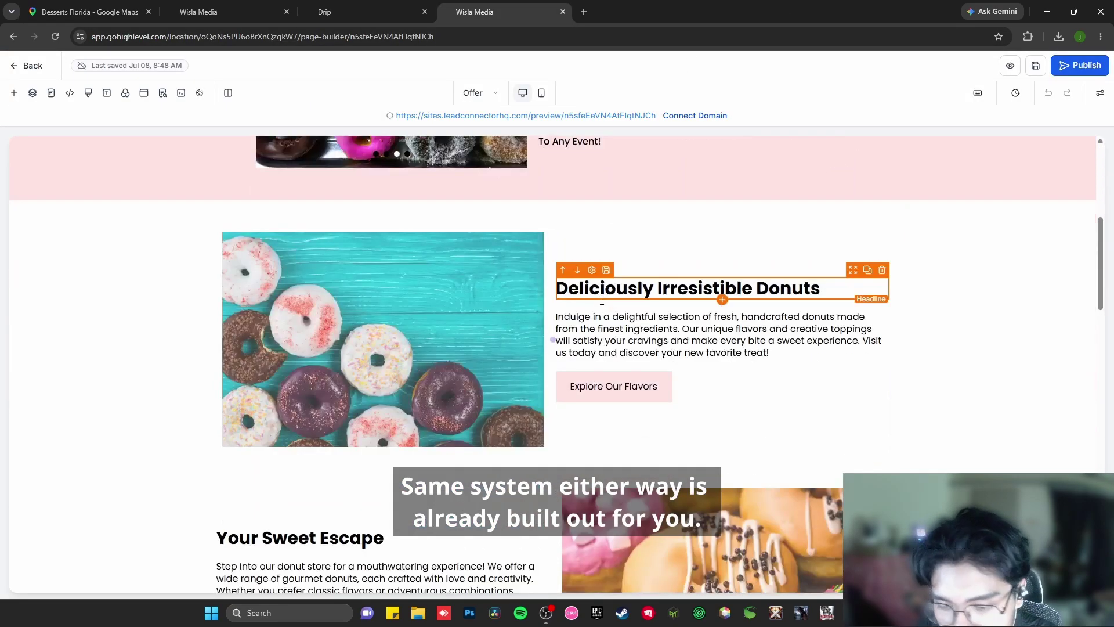
key("ctrl+w")
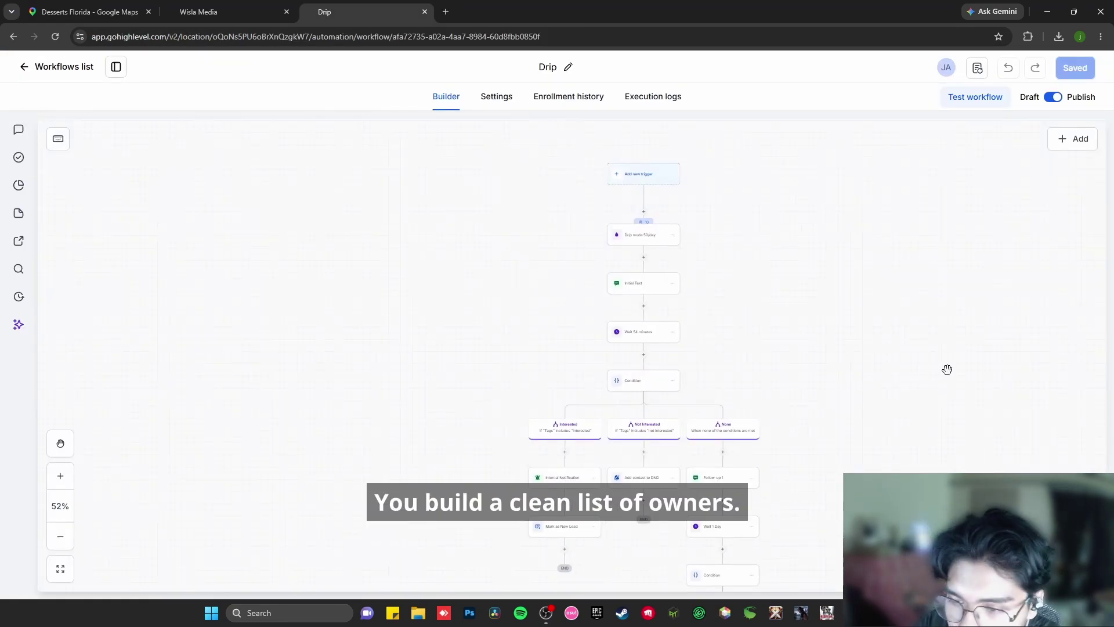